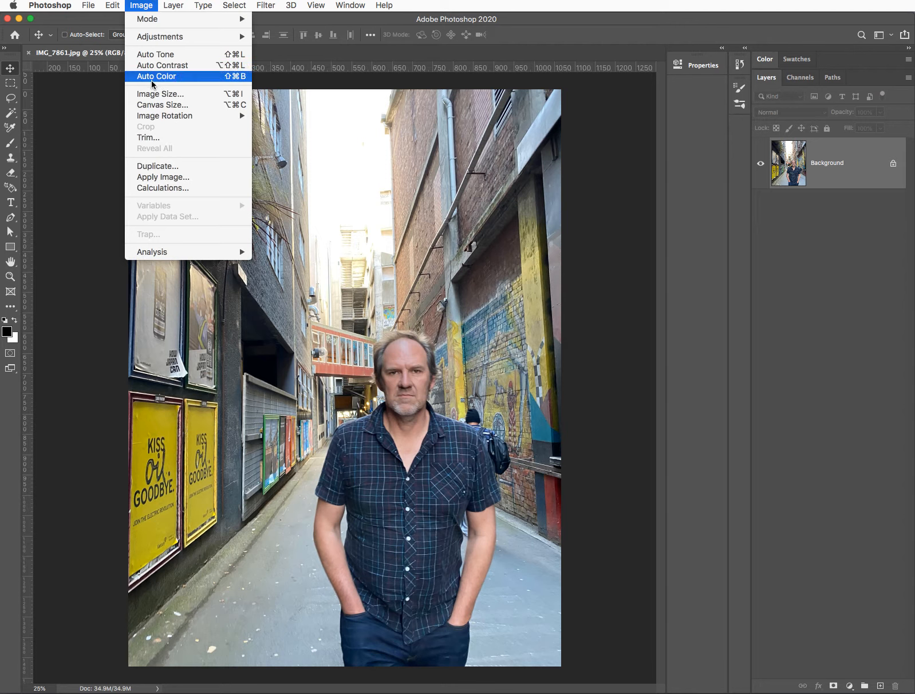
# Check the photo's dimensions and resolution in Image Size, then cancel without changing anything.
pyautogui.click(158, 96)
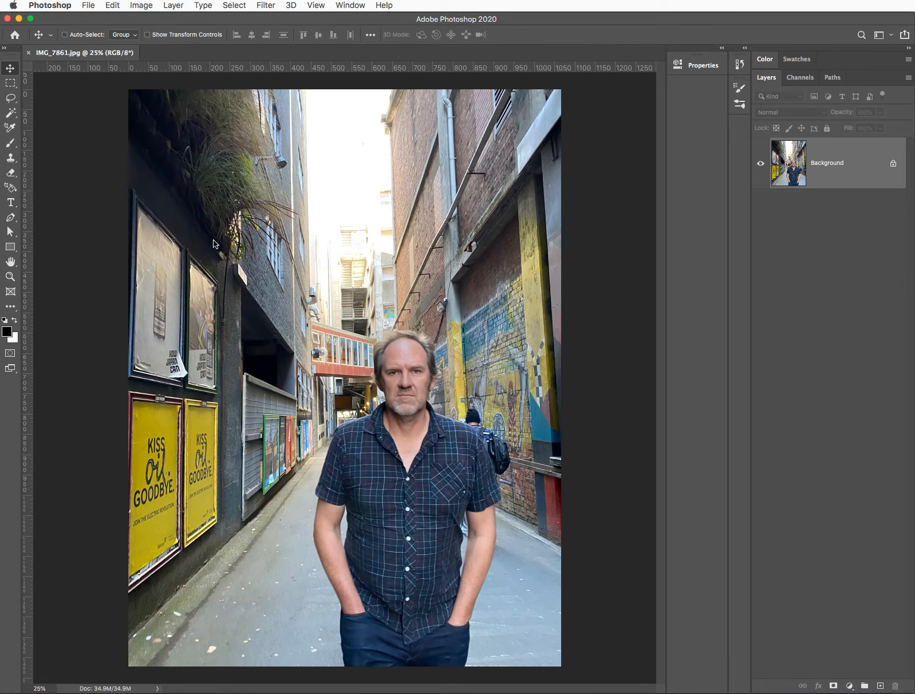
pyautogui.press('h')
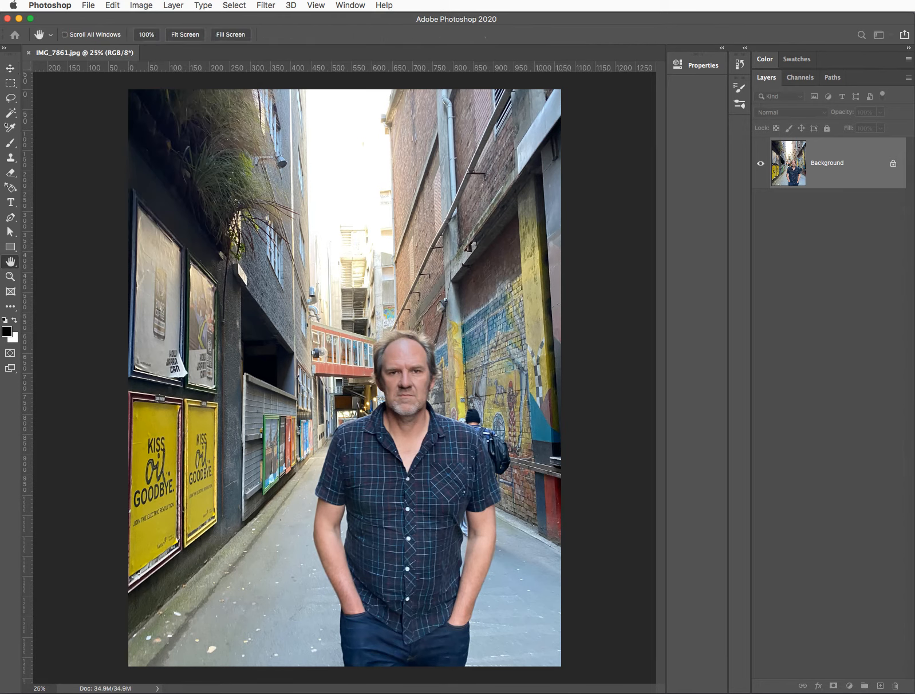
pyautogui.moveTo(751, 401); pyautogui.dragTo(556, 284)
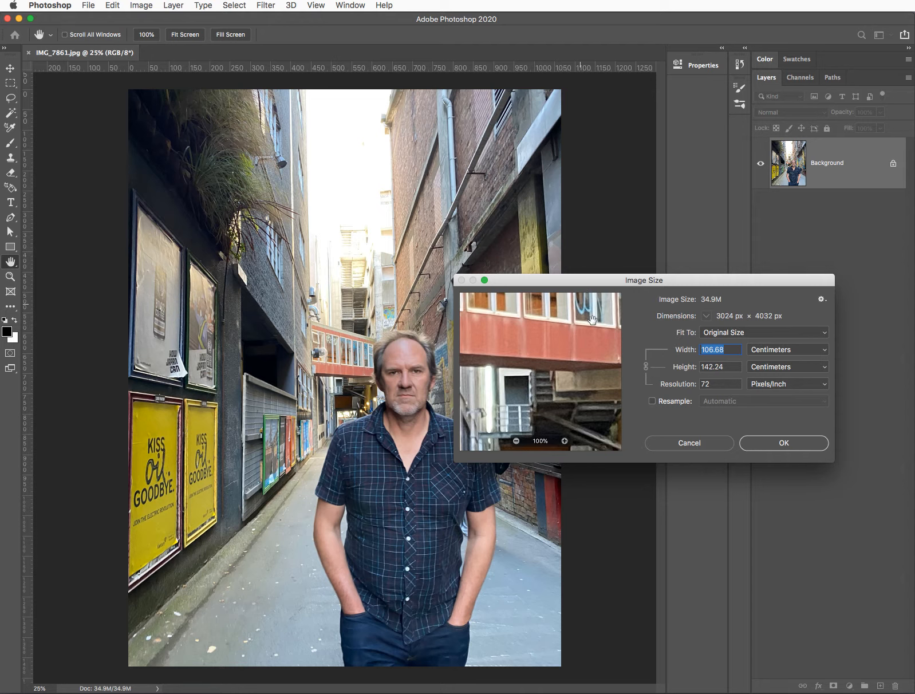
pyautogui.click(715, 446)
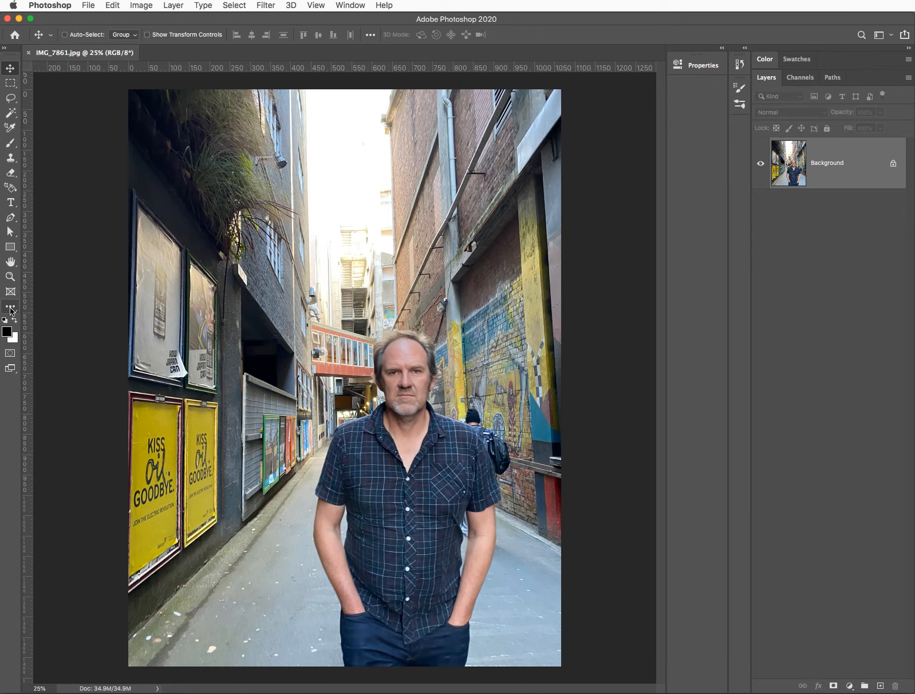
# Crop the photo with the Crop tool to the man's head and shoulders.
pyautogui.press('w')
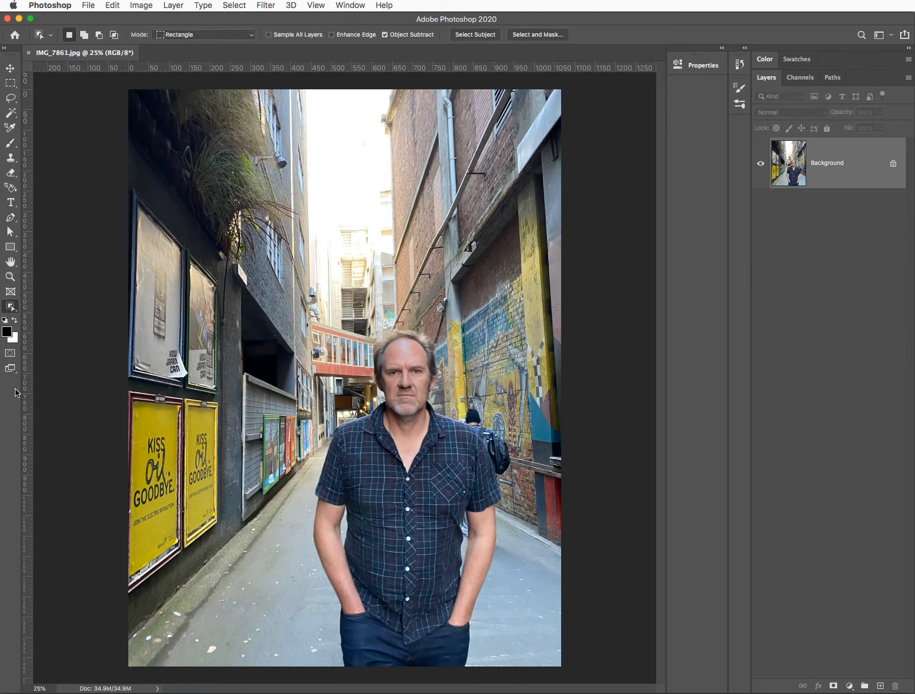
pyautogui.click(12, 311)
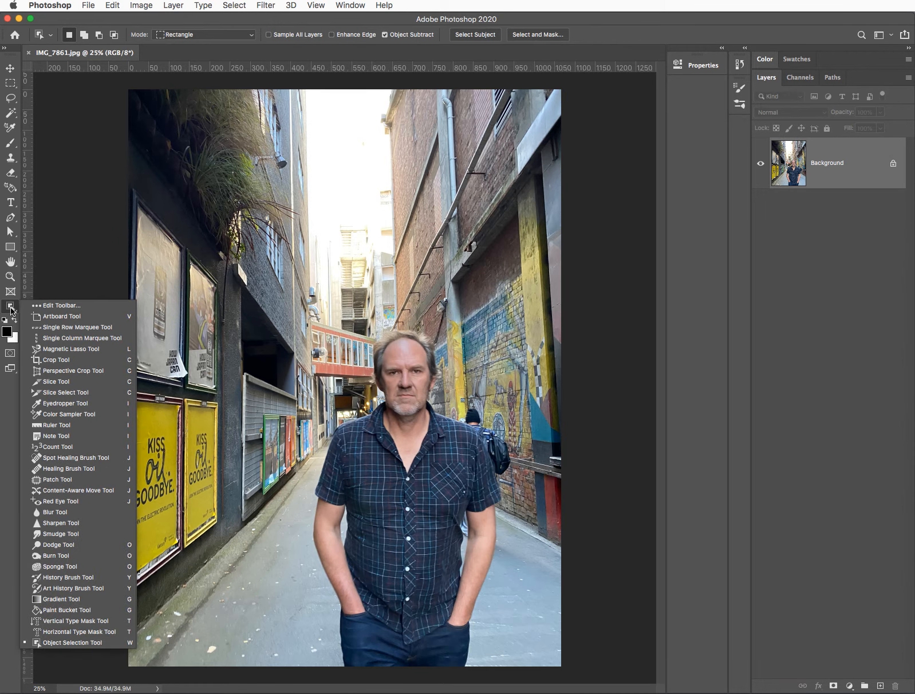
pyautogui.click(57, 360)
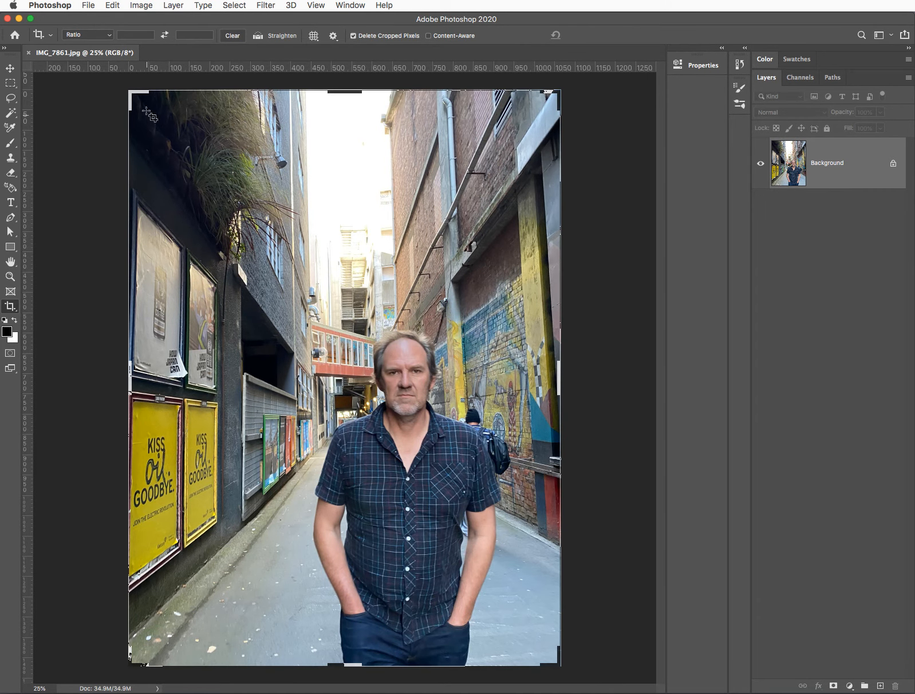
pyautogui.moveTo(137, 102); pyautogui.dragTo(237, 201)
pyautogui.moveTo(452, 553); pyautogui.dragTo(403, 444)
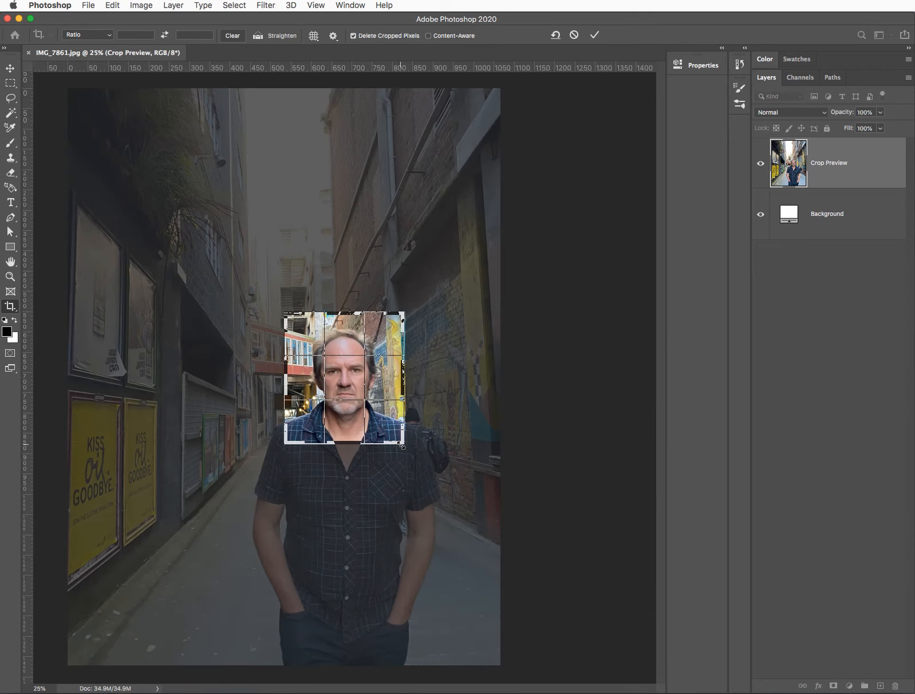
pyautogui.press('Return')
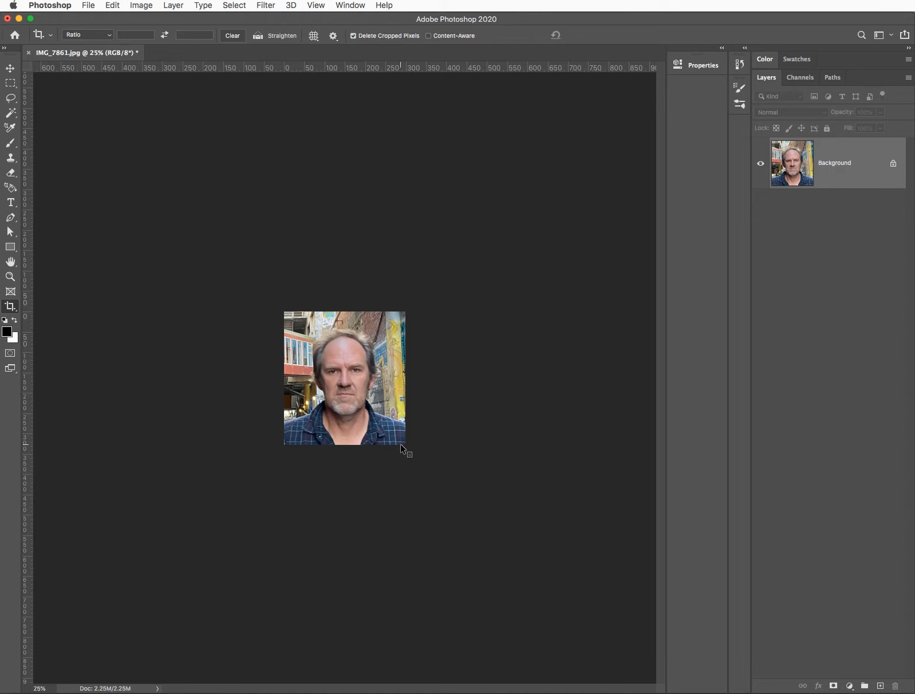
# Check the cropped portrait's dimensions and resolution in Image Size, then cancel without changing anything.
pyautogui.press('super+equal')
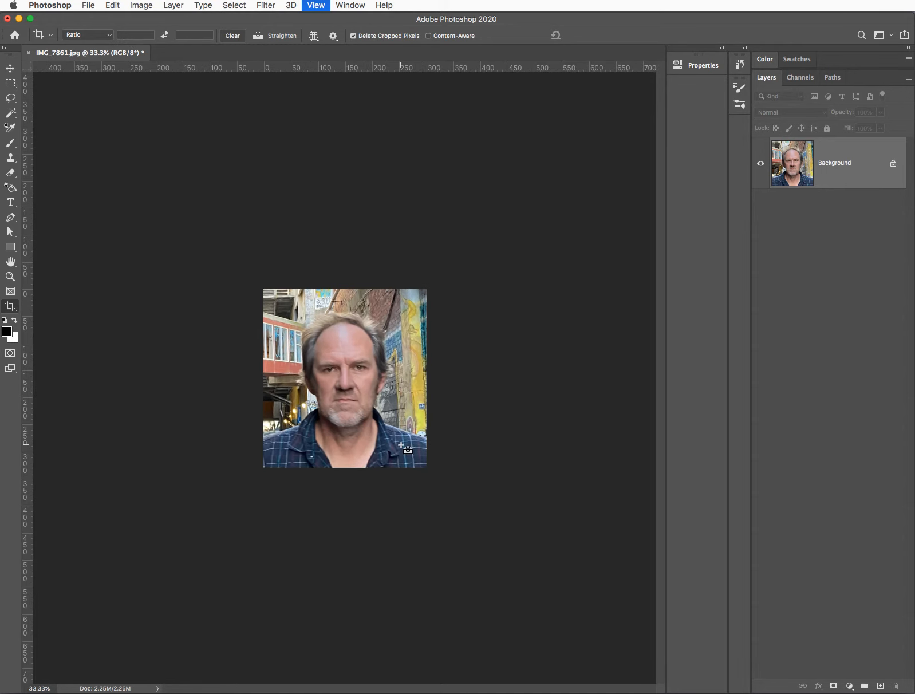
pyautogui.press('super+equal')
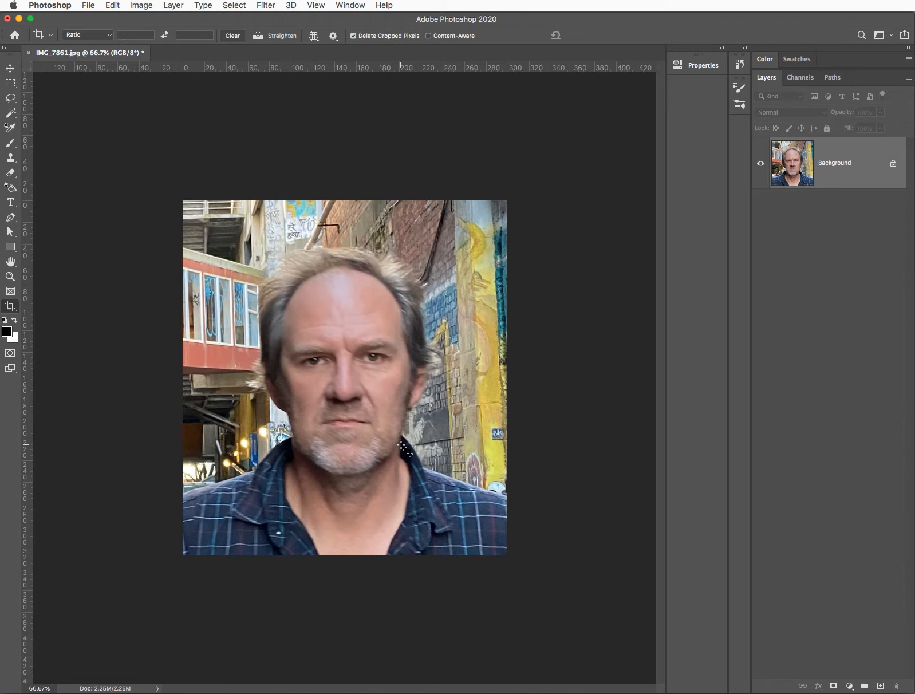
pyautogui.click(141, 6)
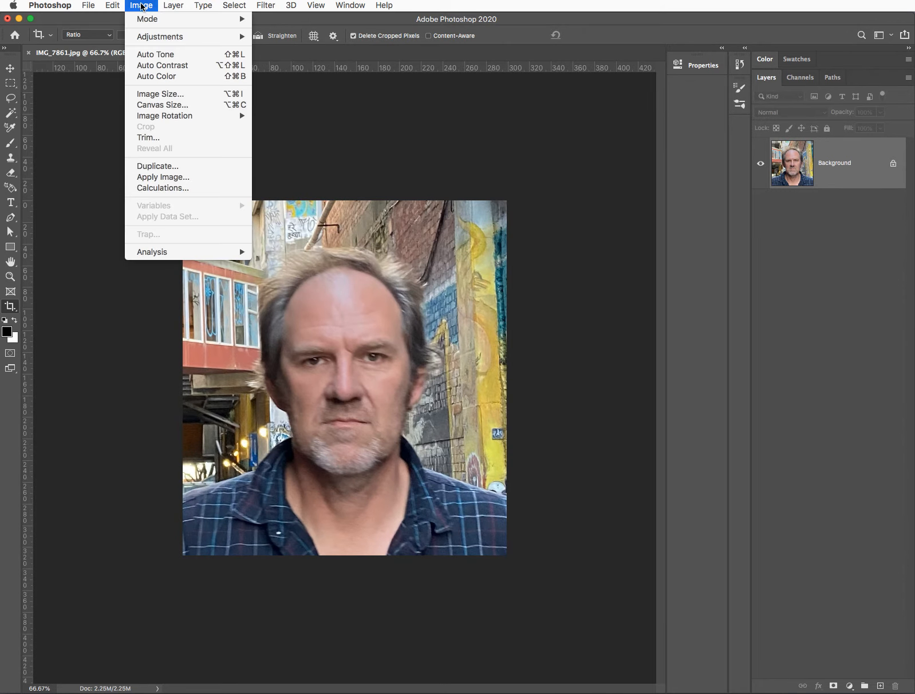
pyautogui.click(159, 94)
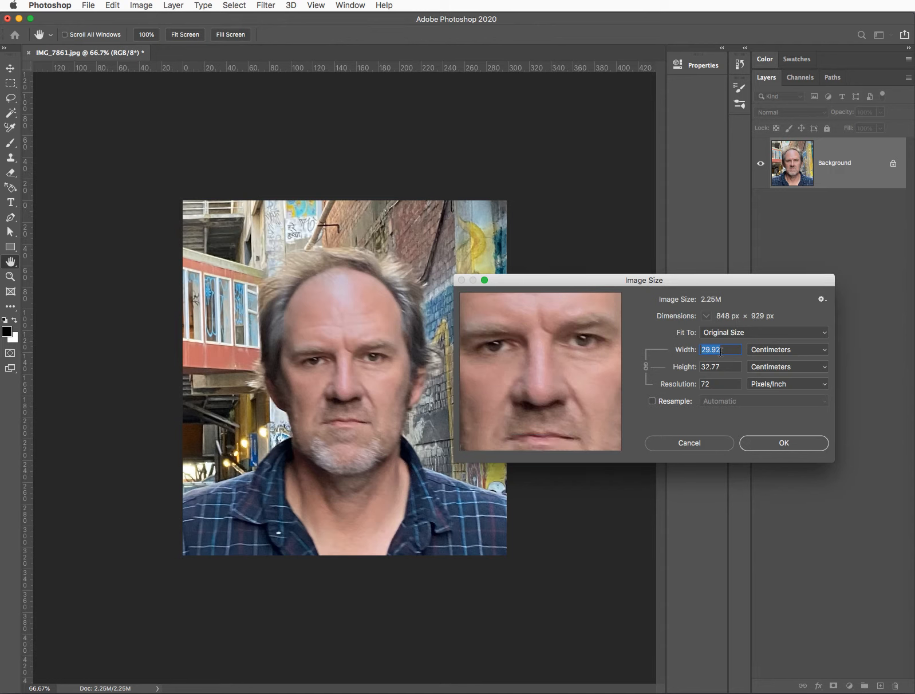
pyautogui.click(710, 443)
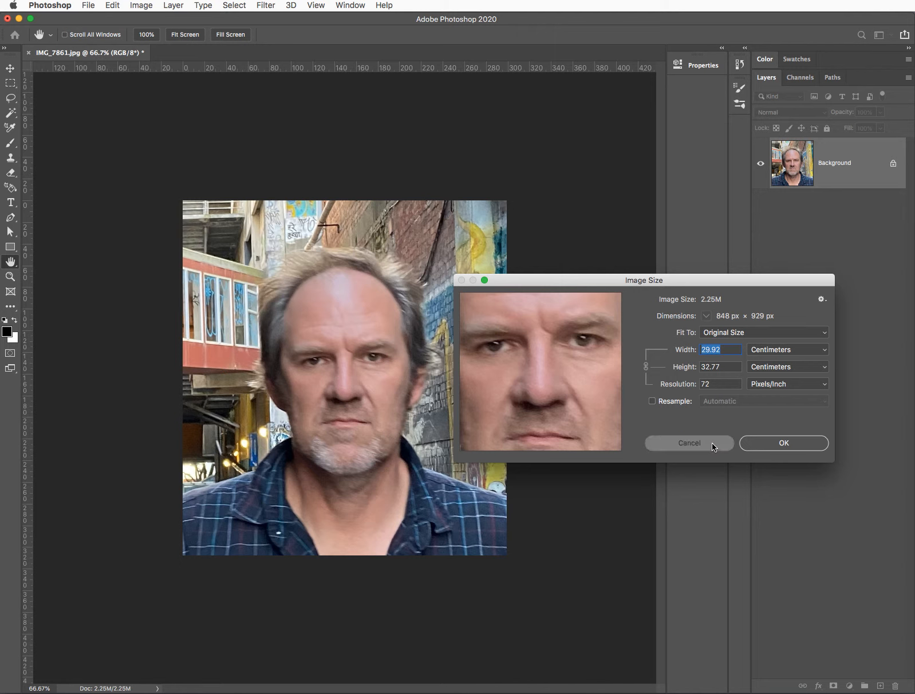
# Select the man with the Object Selection tool by framing the whole cropped portrait with a rectangle.
pyautogui.press('c')
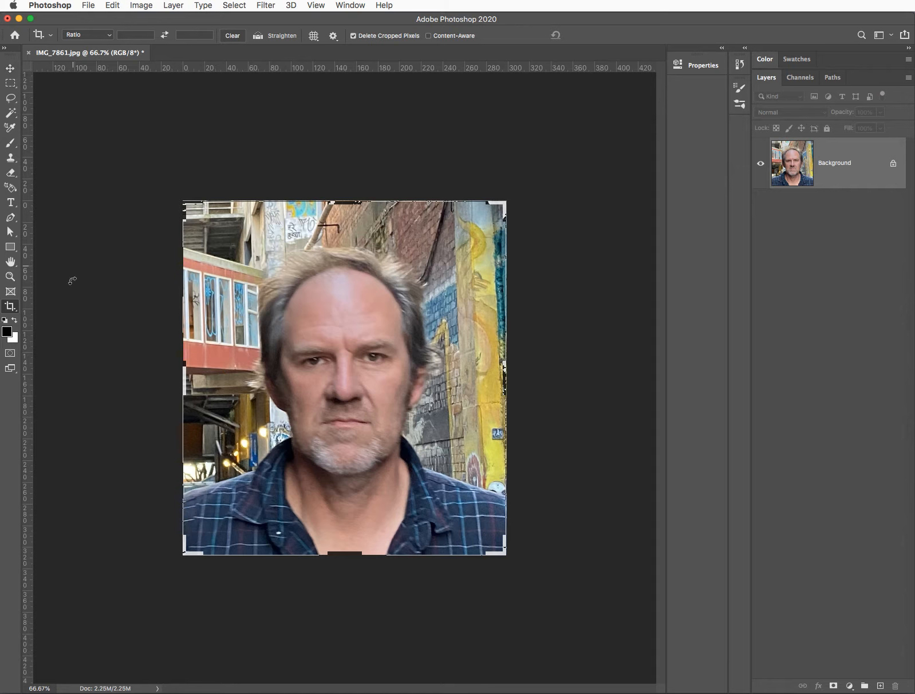
pyautogui.rightClick(10, 306)
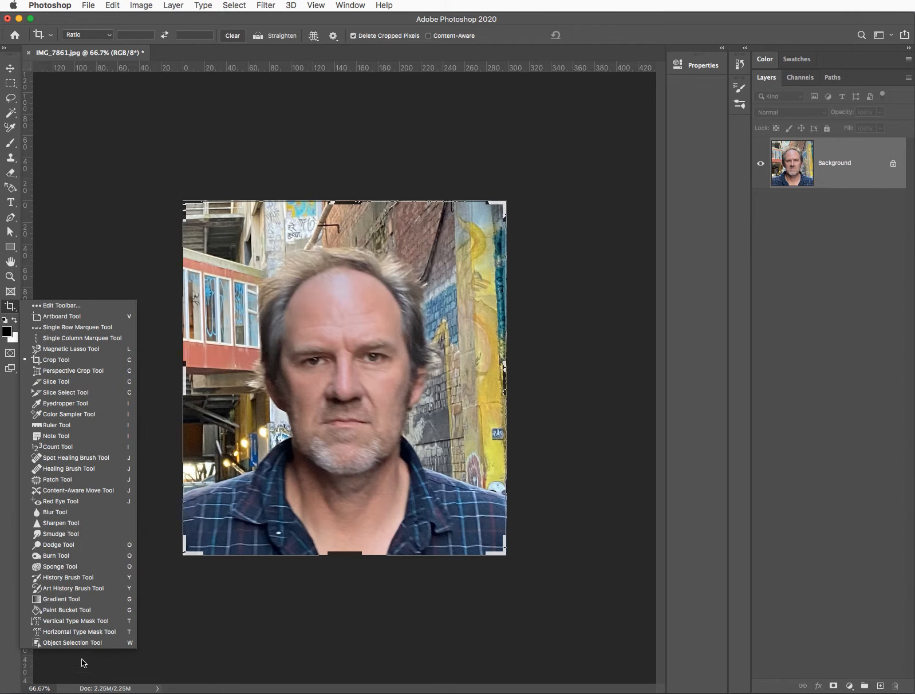
pyautogui.click(77, 642)
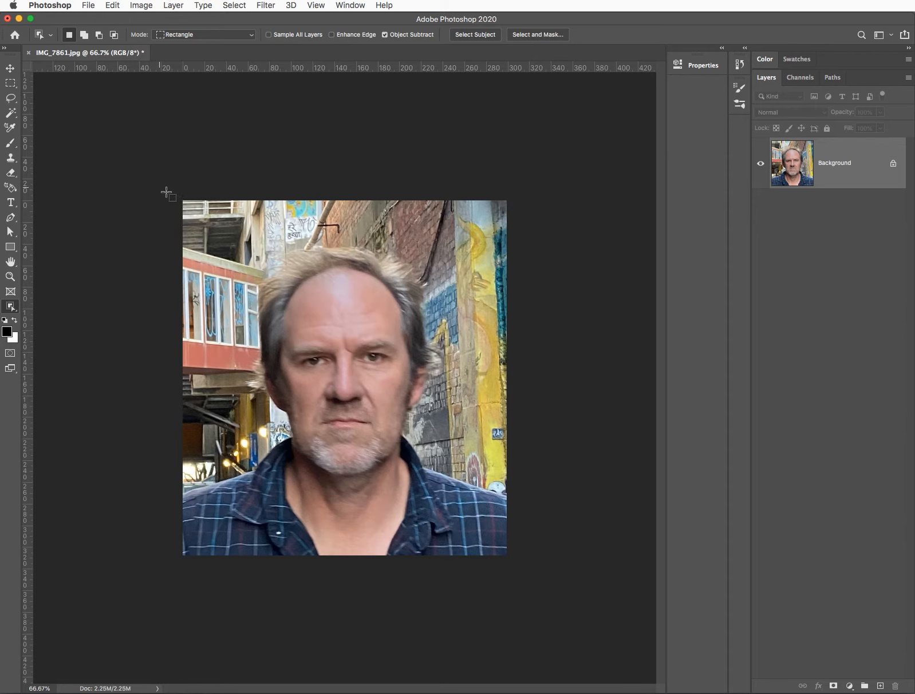
pyautogui.moveTo(173, 193); pyautogui.dragTo(515, 559)
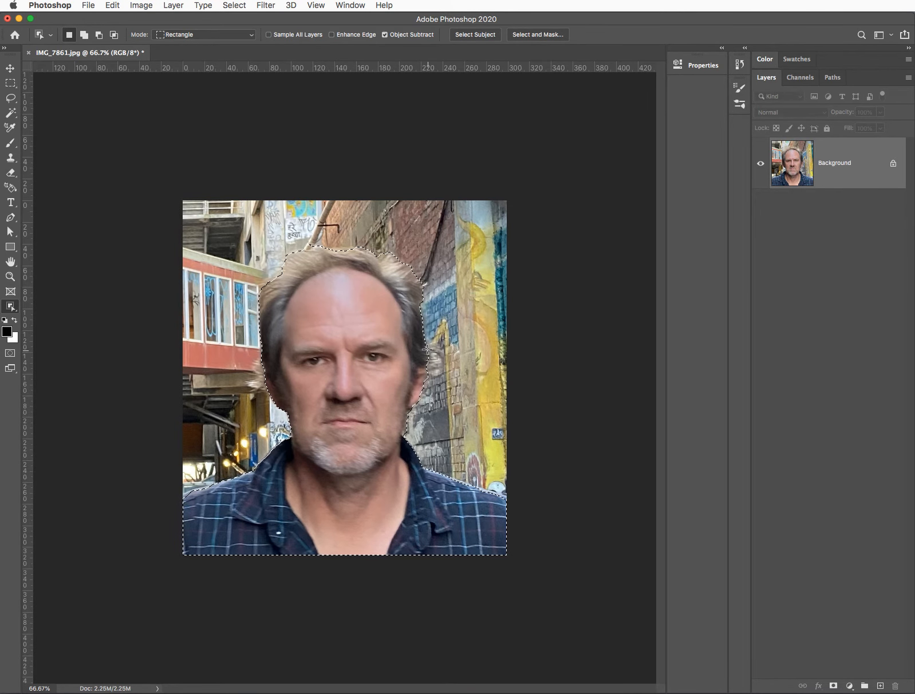
# Add the missed tuft of hair beside the man's ear, on the graffiti wall side, to the selection.
pyautogui.press('shift')
pyautogui.press('shift')
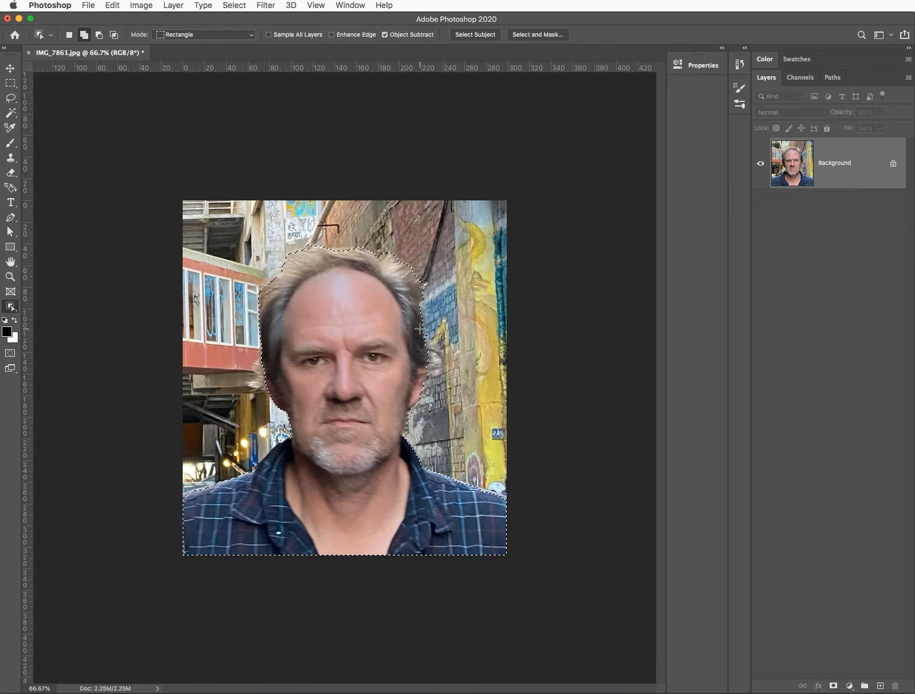
pyautogui.moveTo(415, 326); pyautogui.dragTo(437, 428)
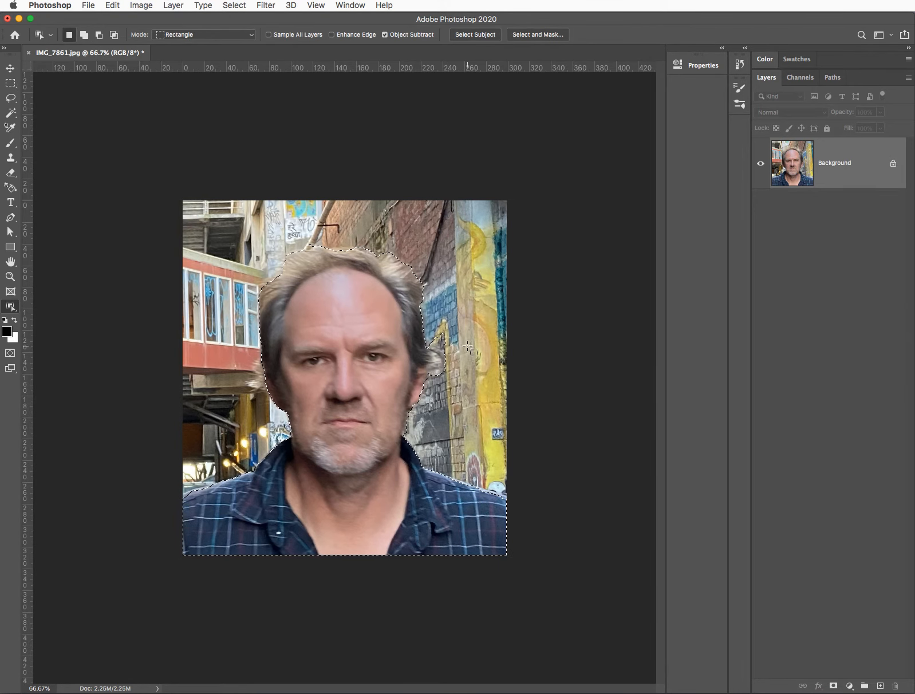
pyautogui.press('alt')
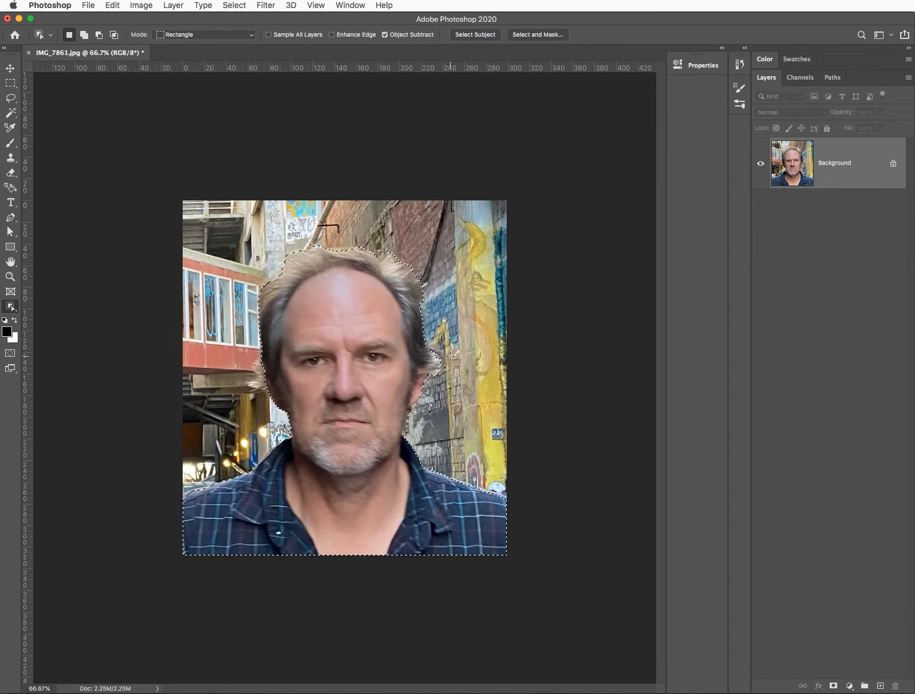
pyautogui.press('alt')
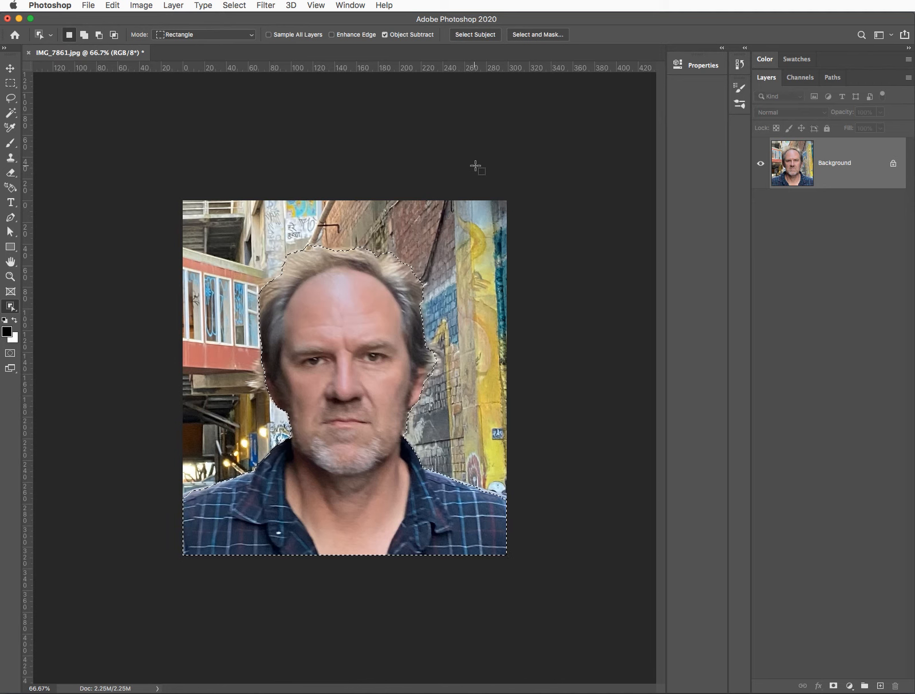
# Unlock the Background layer and add a layer mask from the selection to hide the alley behind the man.
pyautogui.click(892, 165)
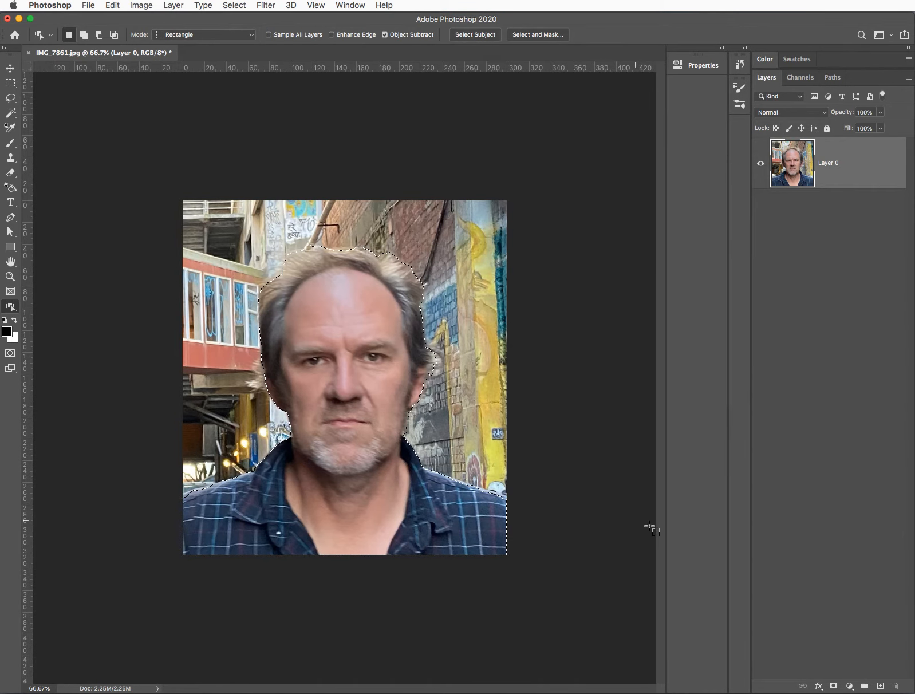
pyautogui.click(833, 686)
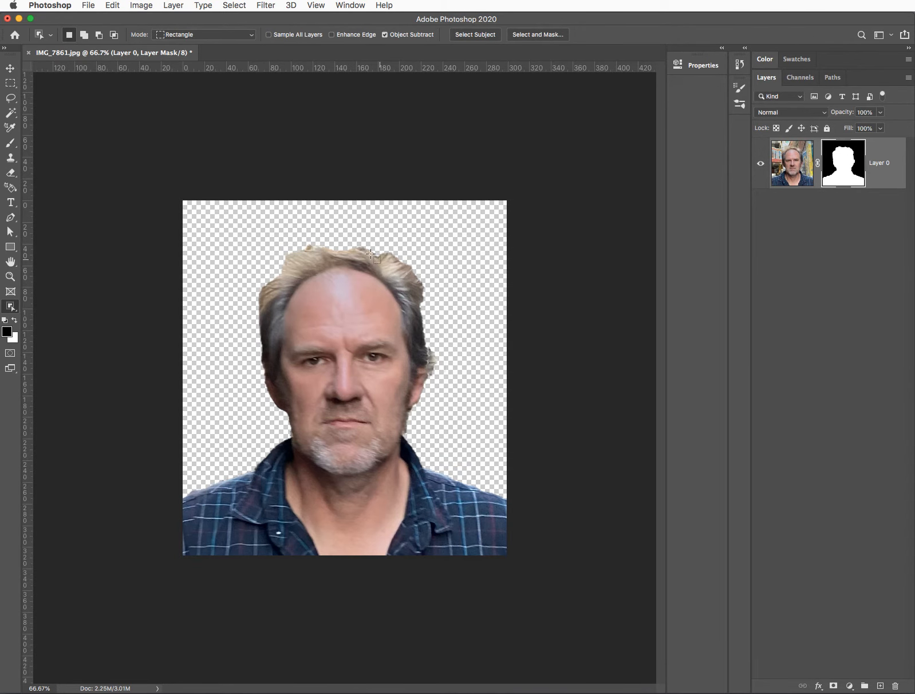
# Start saving the document on the computer and create a folder named autotrace on the Desktop for it.
pyautogui.click(89, 6)
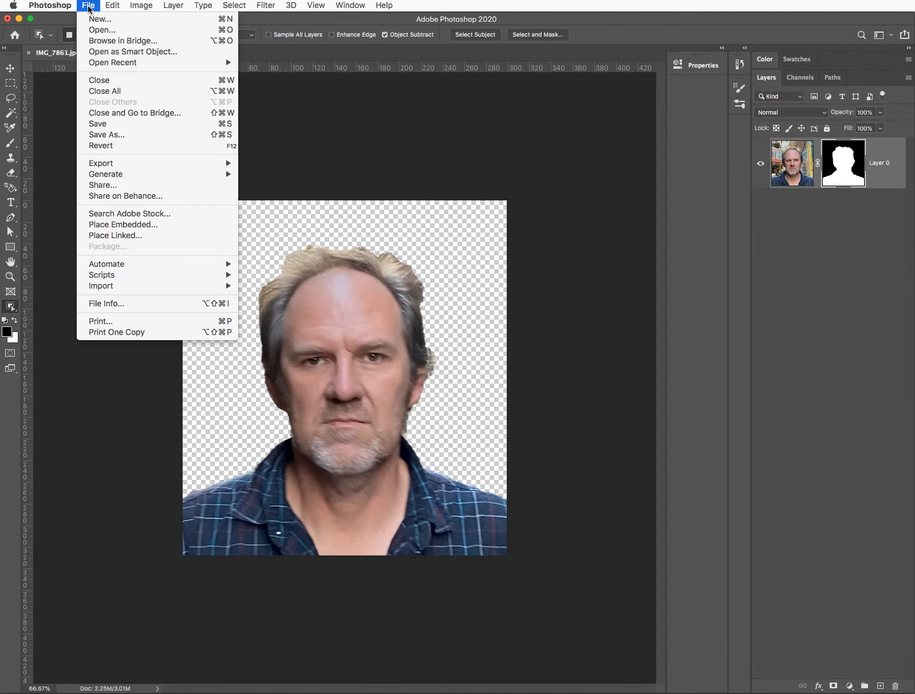
pyautogui.click(107, 135)
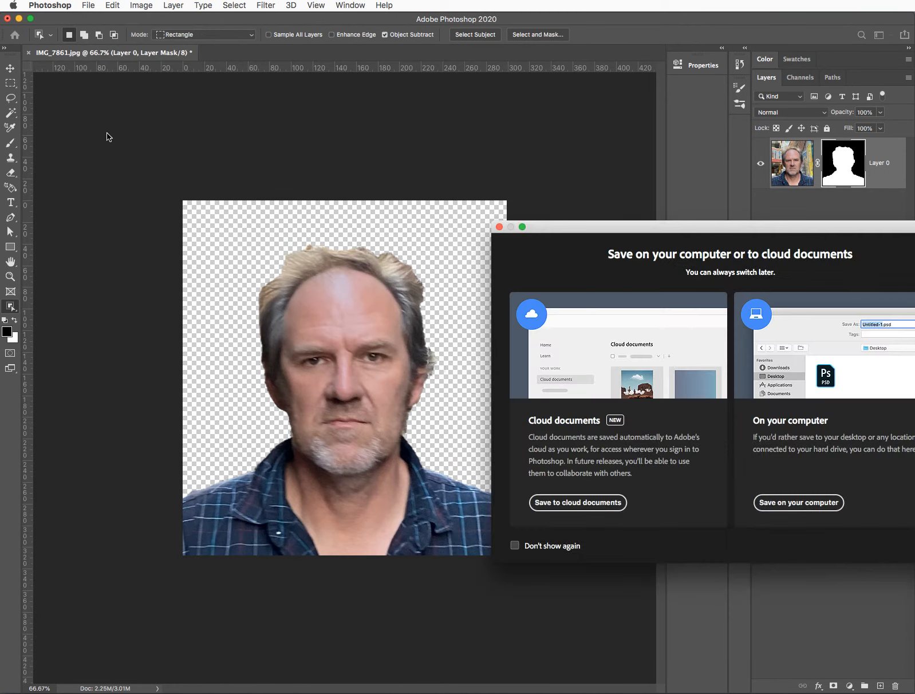
pyautogui.moveTo(724, 229); pyautogui.dragTo(481, 187)
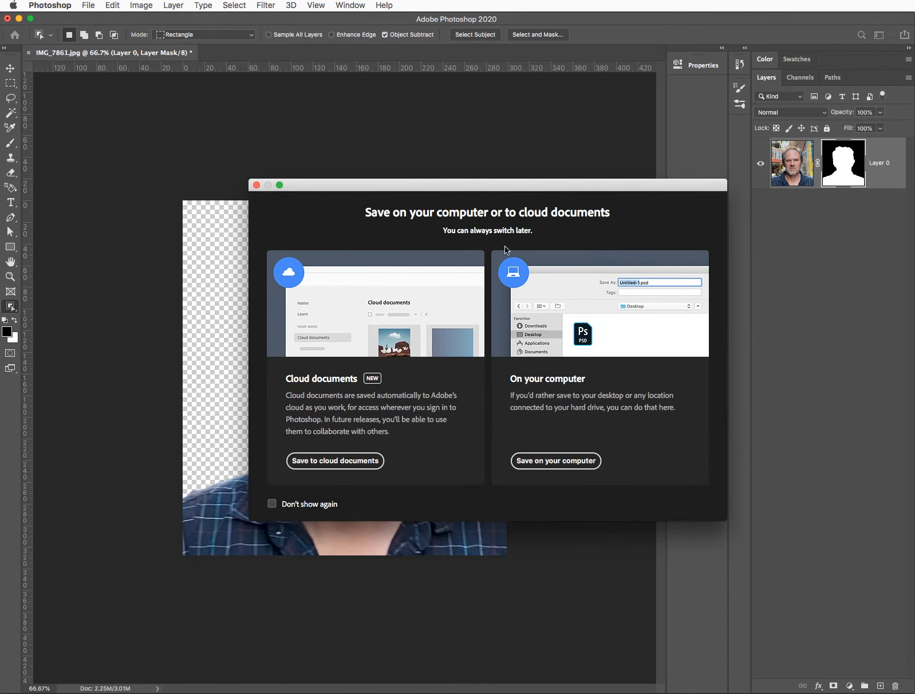
pyautogui.click(567, 462)
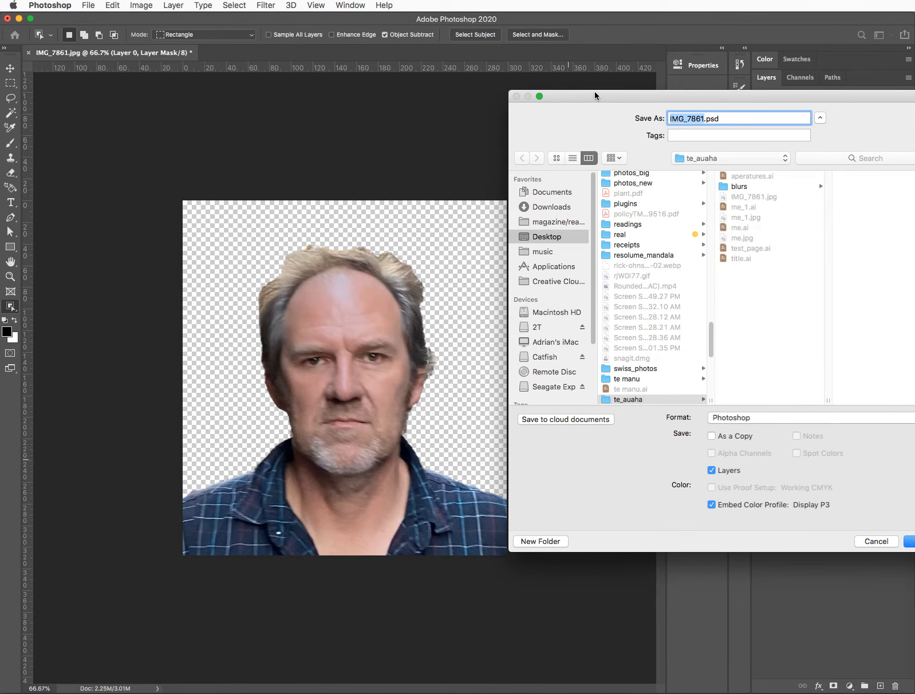
pyautogui.moveTo(594, 96); pyautogui.dragTo(392, 94)
pyautogui.click(349, 236)
pyautogui.click(340, 538)
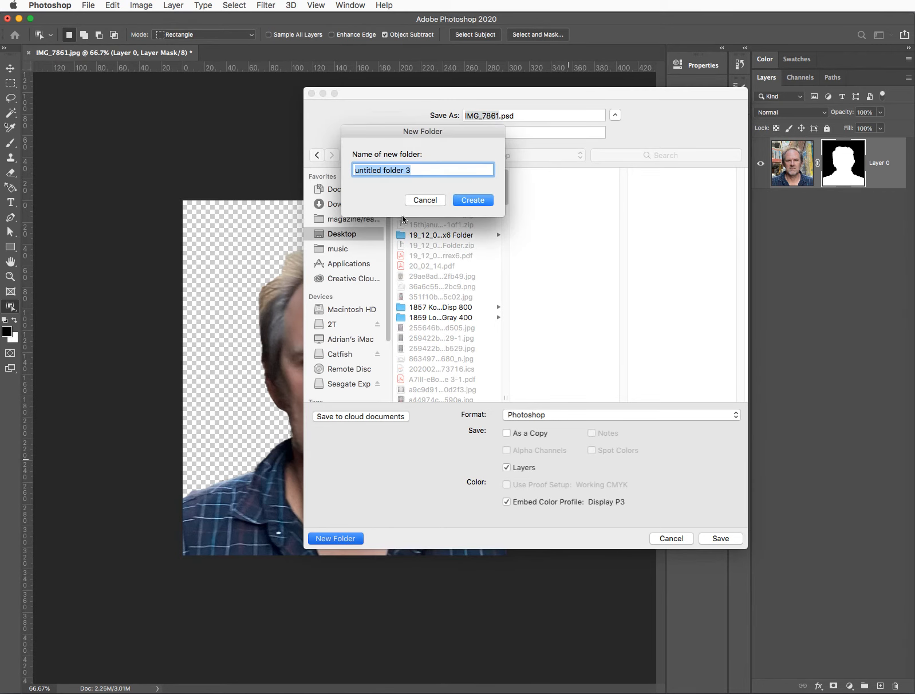
pyautogui.write('autotrace')
pyautogui.click(473, 200)
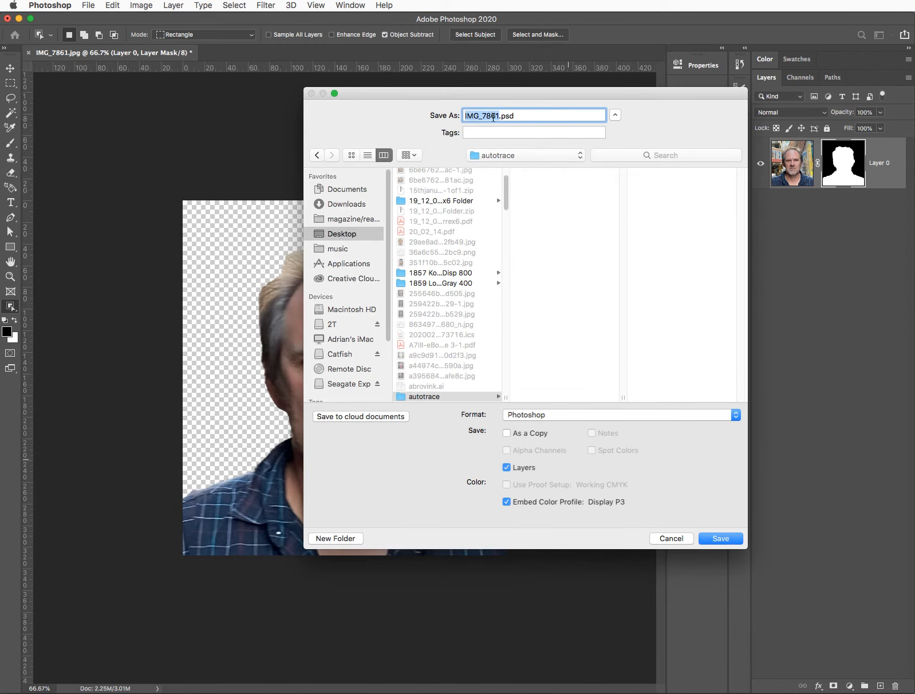
# Save the document as me.psd in Photoshop format with layers and Maximize Compatibility kept on.
pyautogui.write('me')
pyautogui.click(720, 539)
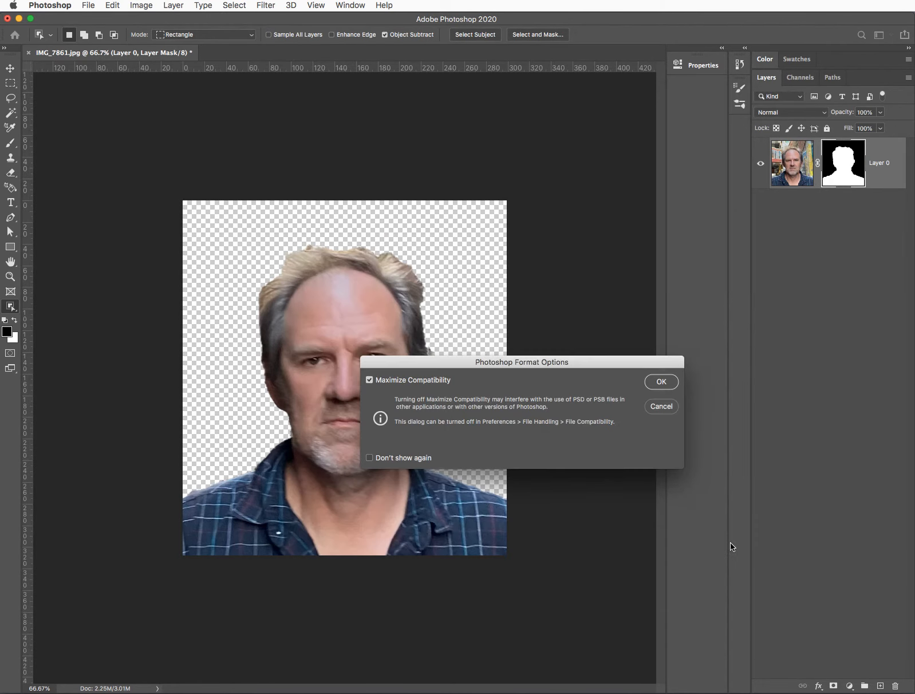
pyautogui.click(655, 382)
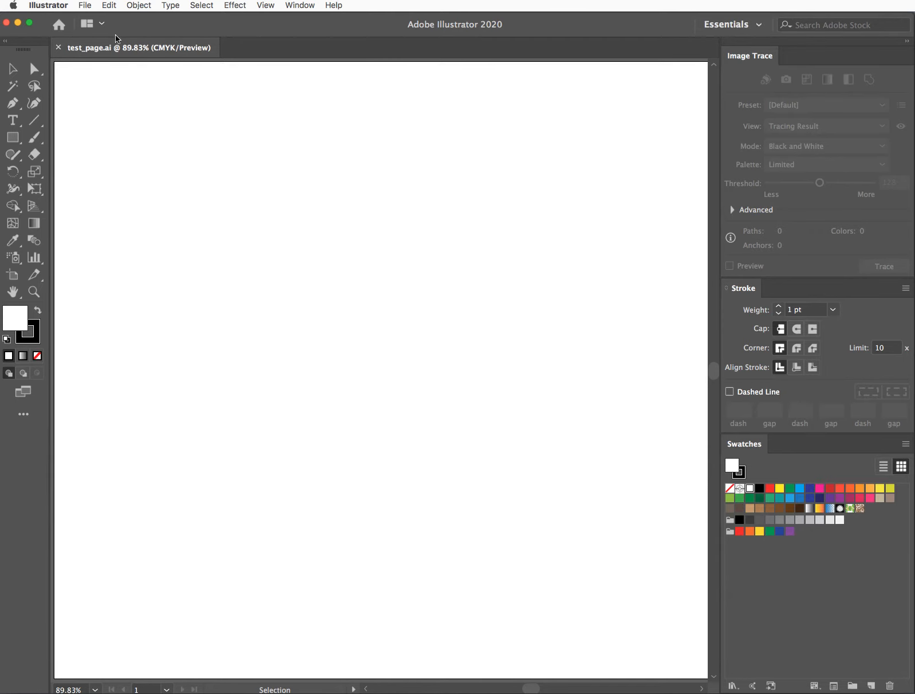
# Place me.psd from the Desktop's autotrace folder as a linked image near the upper corner of the test_page.ai artboard.
pyautogui.click(87, 7)
pyautogui.click(101, 174)
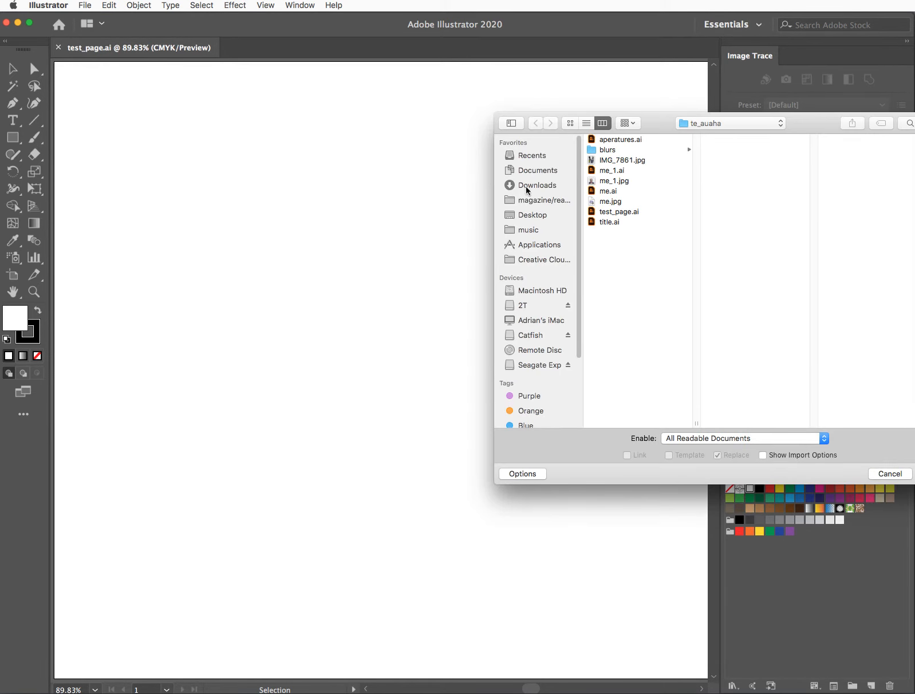
pyautogui.click(532, 216)
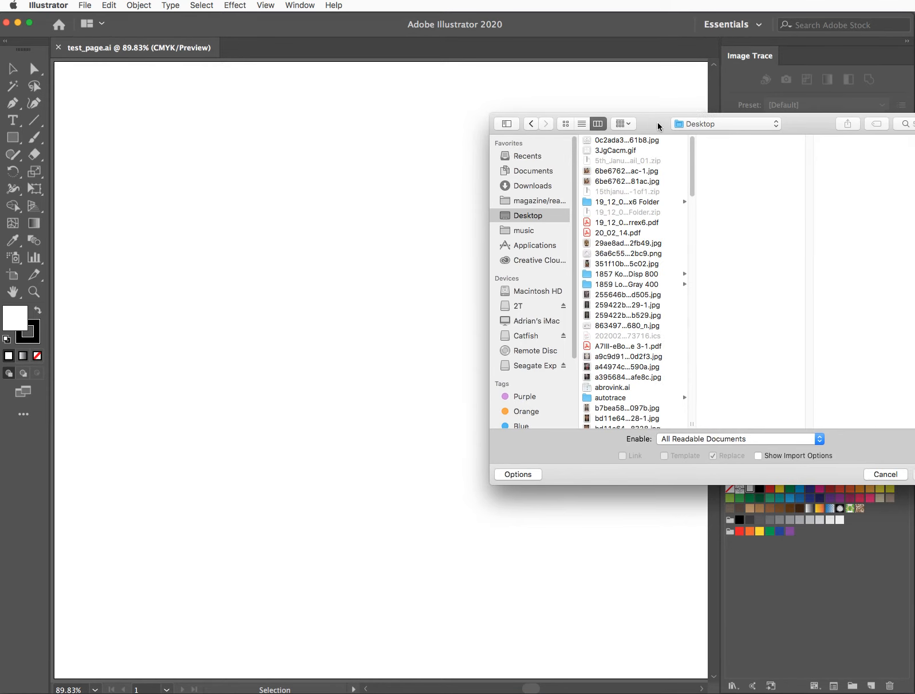
pyautogui.moveTo(665, 130); pyautogui.dragTo(489, 116)
pyautogui.scroll(-3, 519, 161)
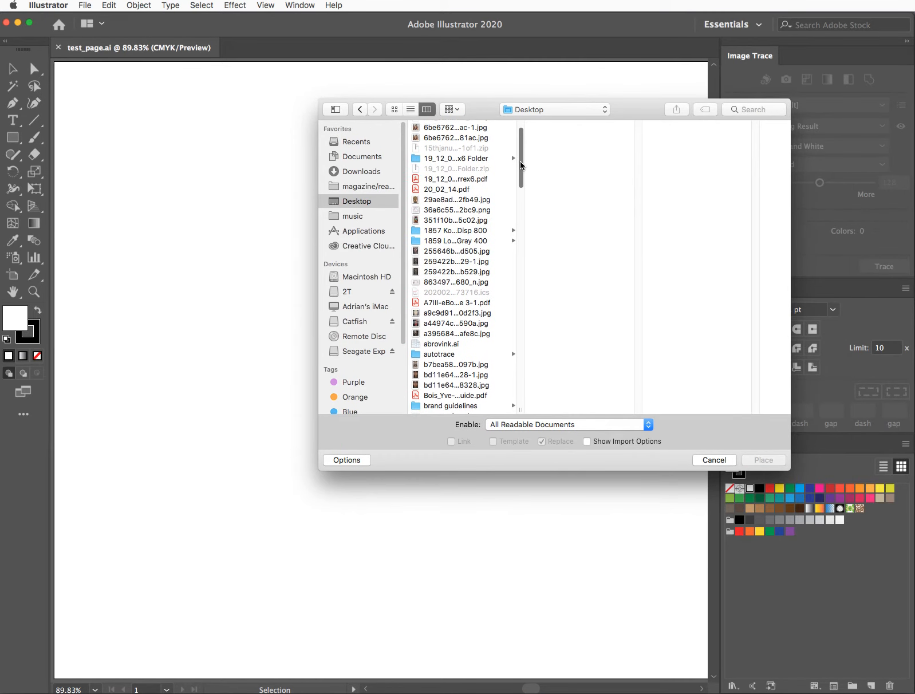
pyautogui.click(465, 345)
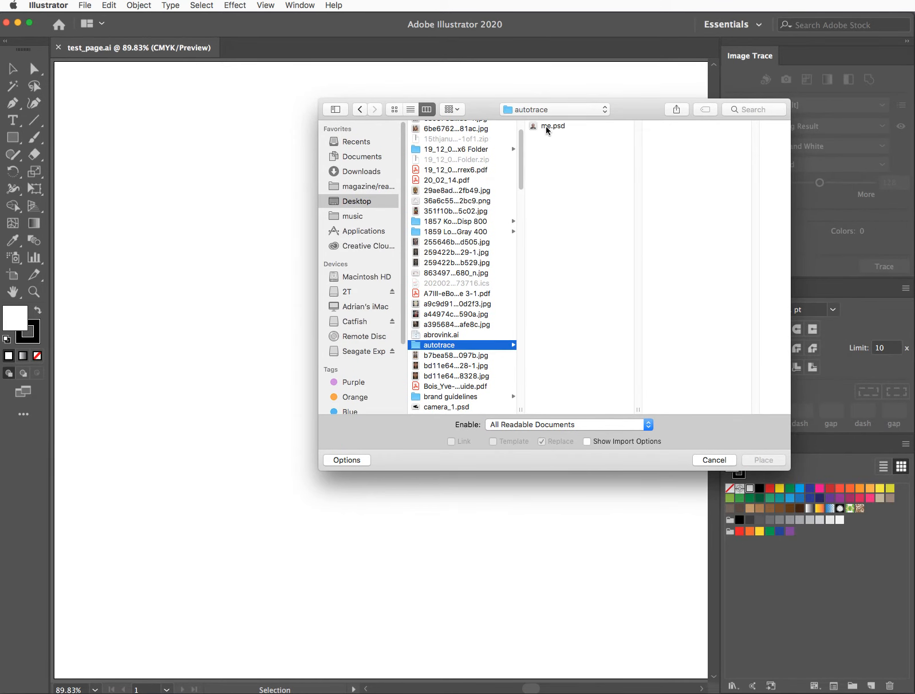
pyautogui.click(548, 127)
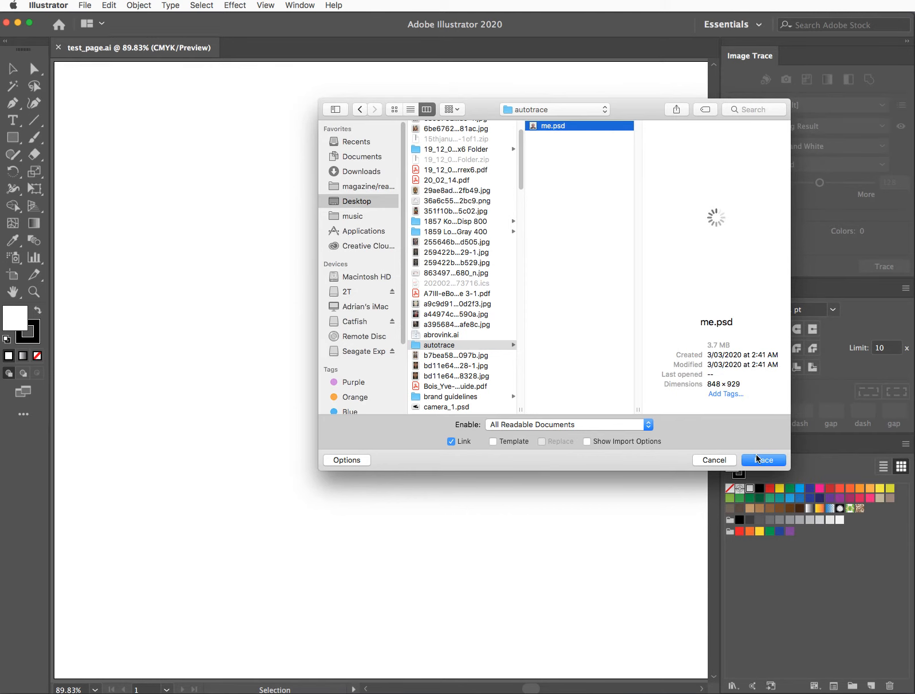
pyautogui.click(758, 461)
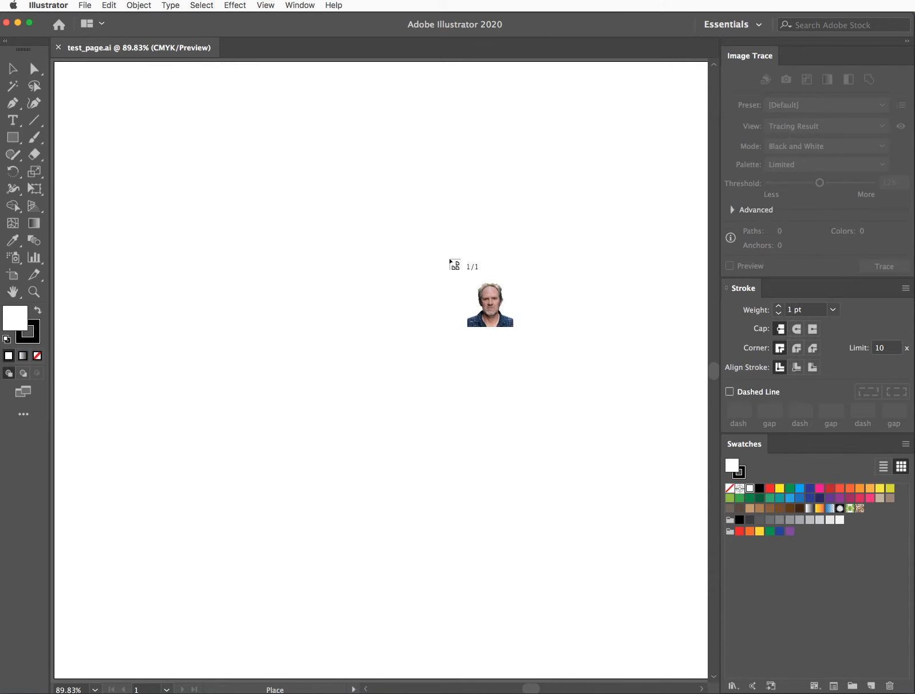
pyautogui.click(121, 124)
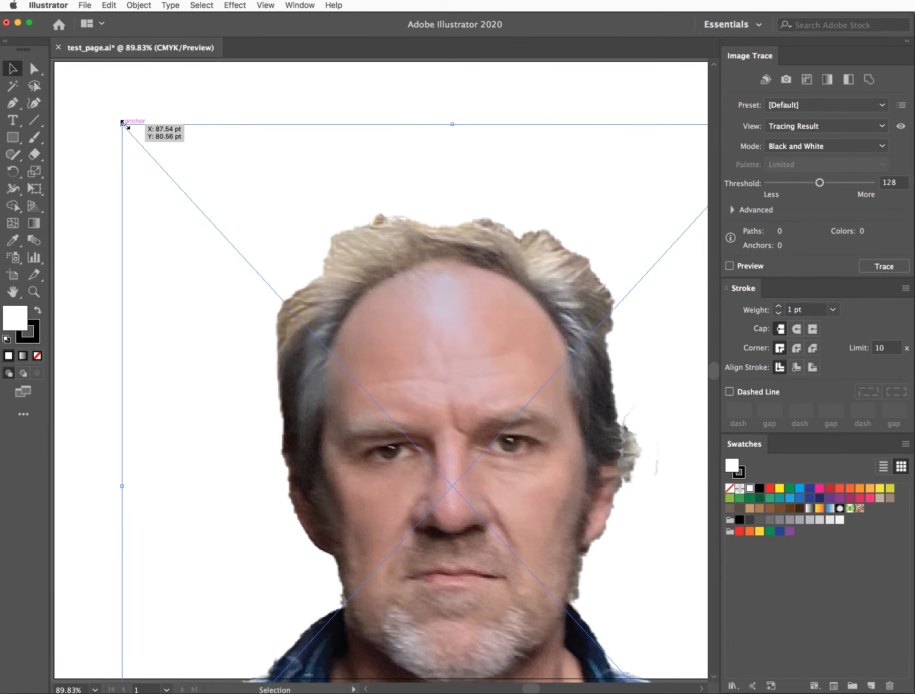
# Scale the placed portrait down proportionally so it fits the visible page, and centre it.
pyautogui.moveTo(122, 122); pyautogui.dragTo(424, 456)
pyautogui.moveTo(506, 512); pyautogui.dragTo(293, 226)
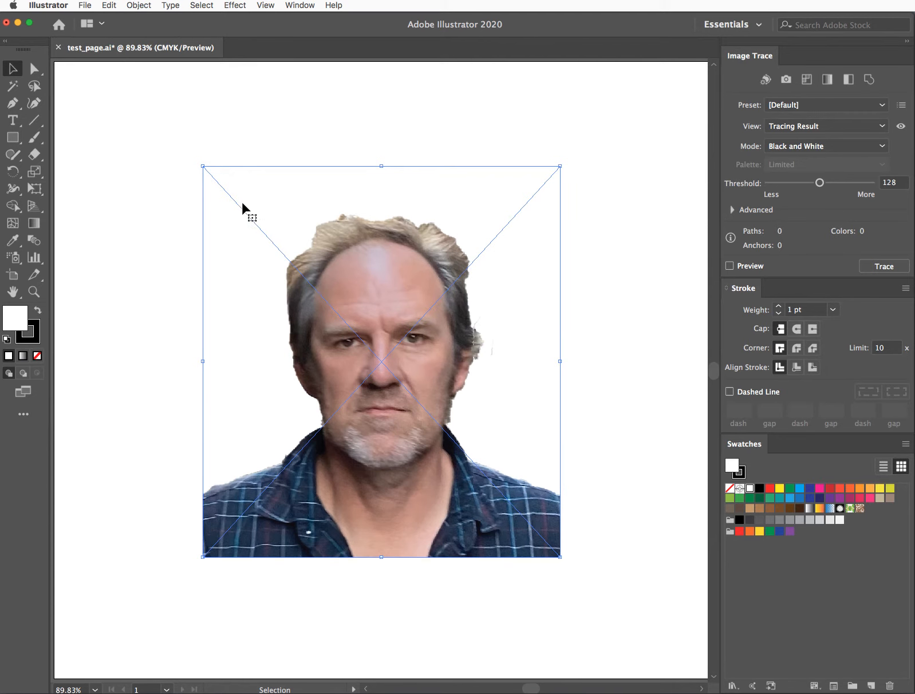
pyautogui.moveTo(203, 161); pyautogui.dragTo(115, 84)
pyautogui.moveTo(326, 297); pyautogui.dragTo(363, 356)
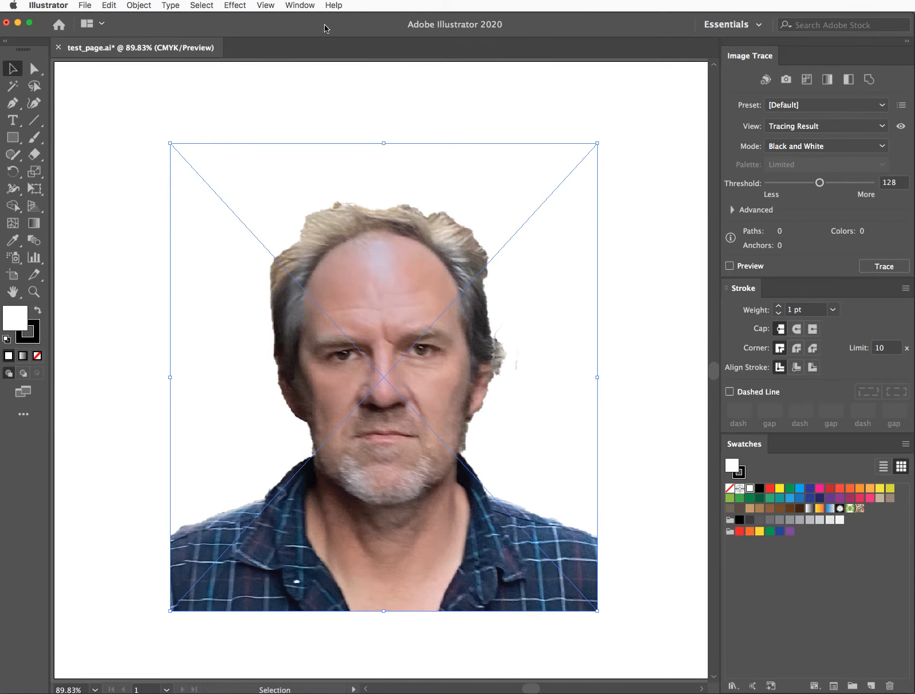
# Reveal the advanced Image Trace settings and preview the portrait's default black-and-white trace.
pyautogui.click(299, 6)
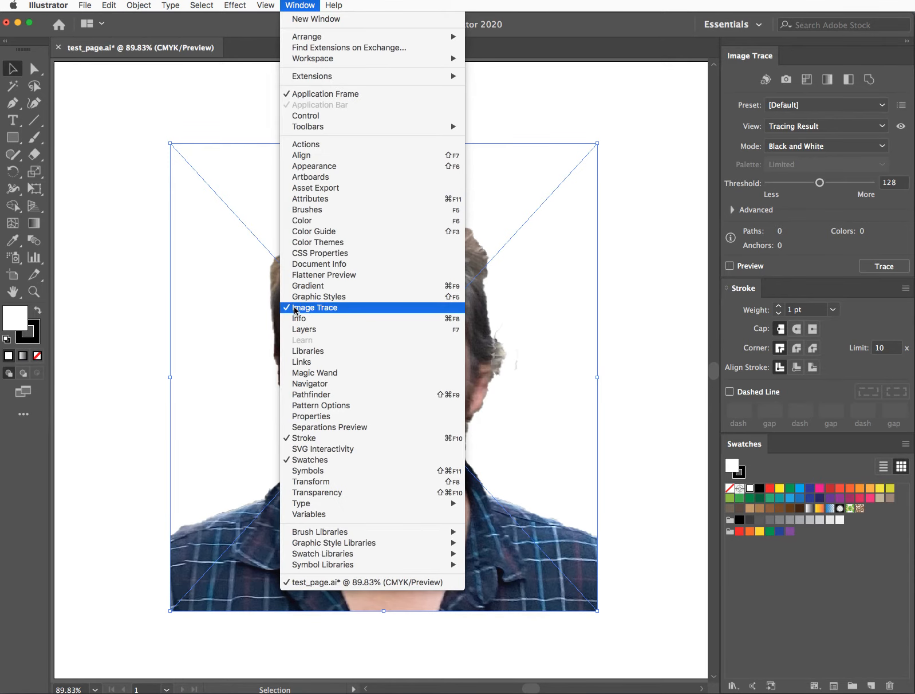
pyautogui.click(649, 218)
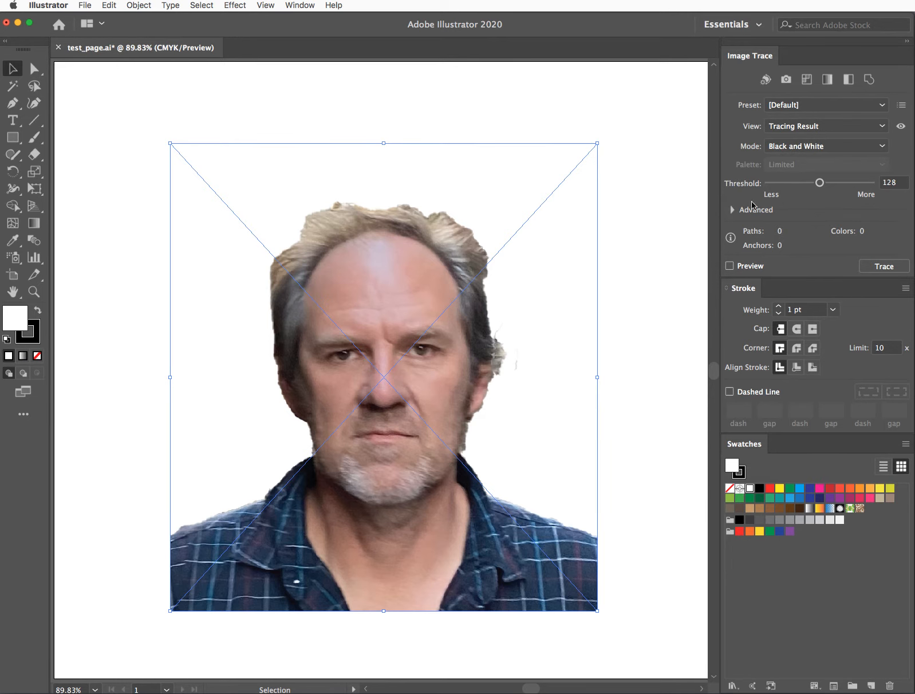
pyautogui.click(732, 210)
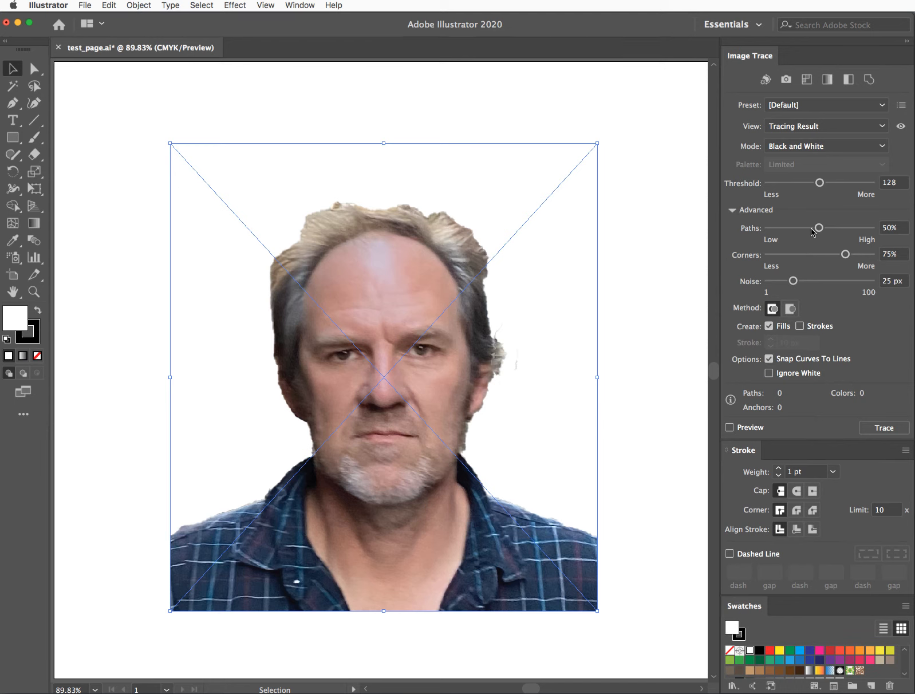
pyautogui.click(730, 427)
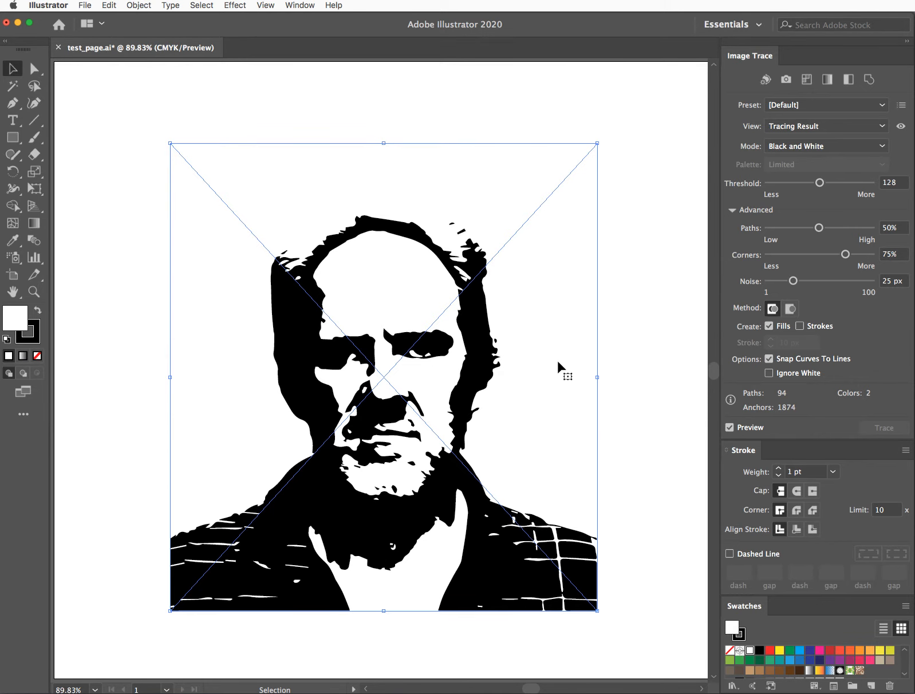
# Compare the trace's facial detail with Paths at 1% and 100%, and set Paths to 68%.
pyautogui.press('super+equal')
pyautogui.press('super+equal')
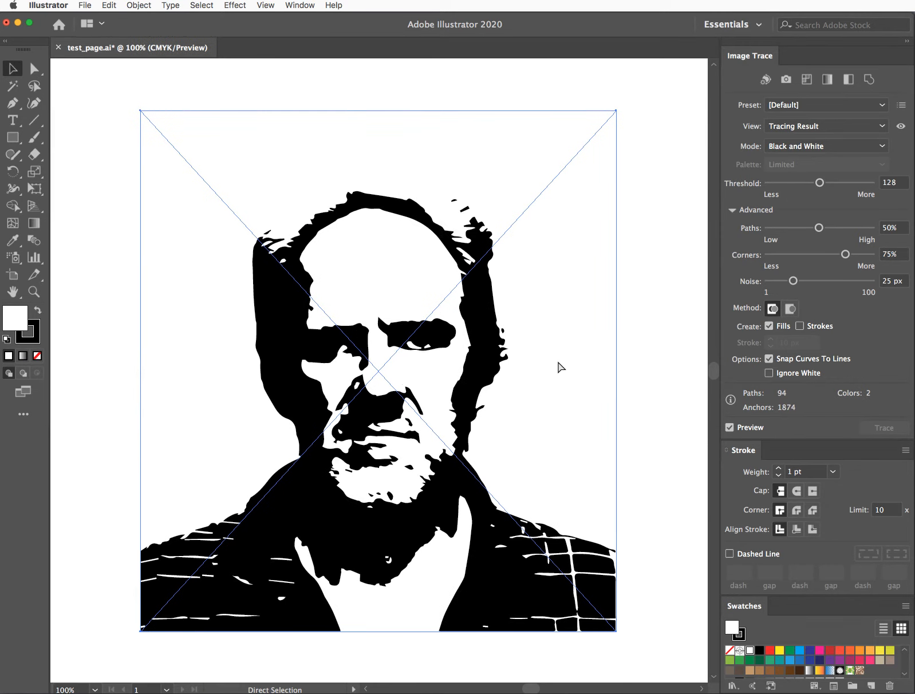
pyautogui.press('super+equal')
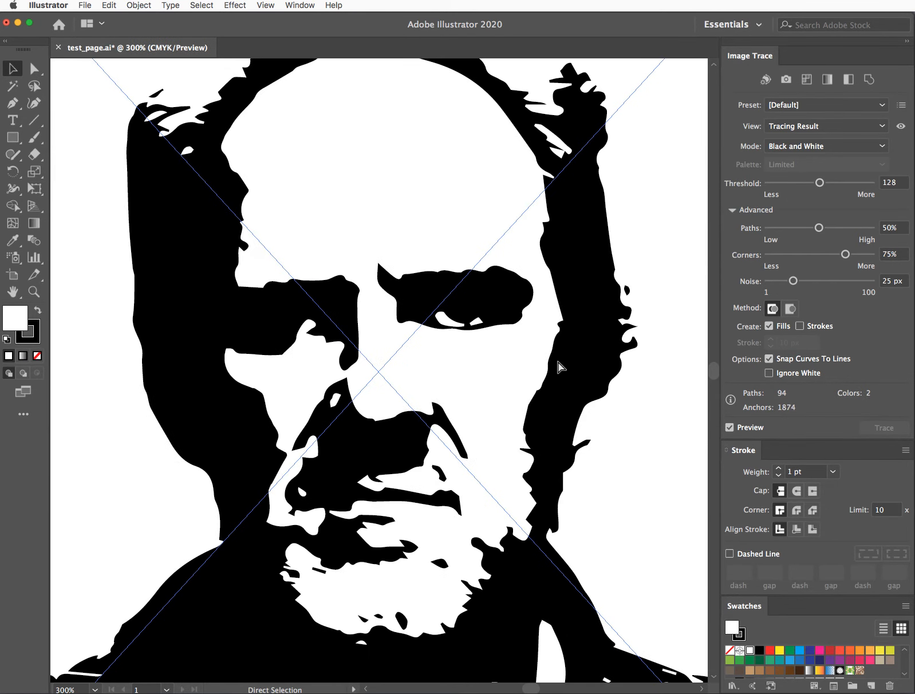
pyautogui.press('super+equal')
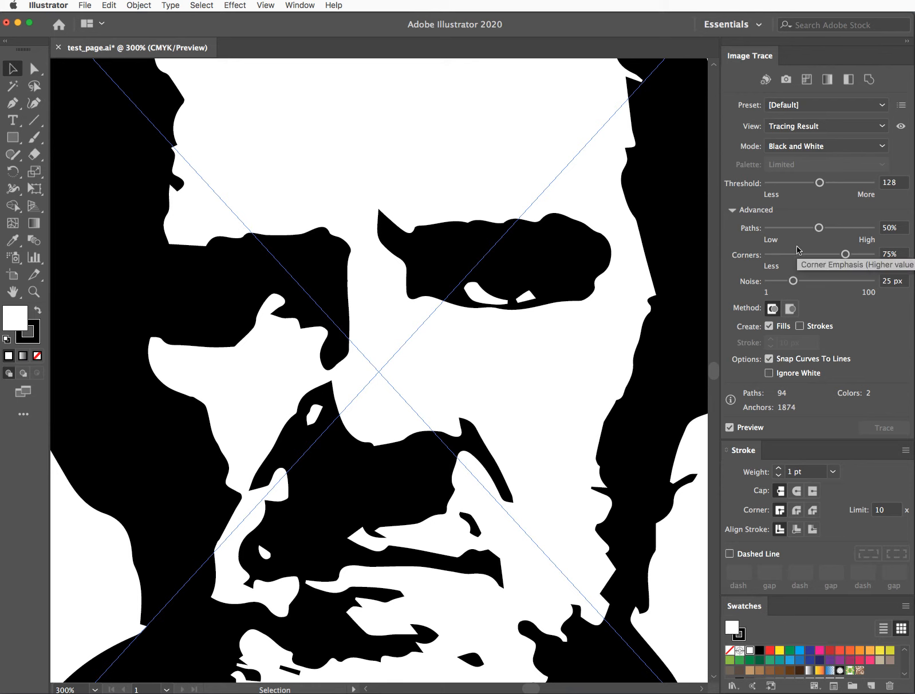
pyautogui.moveTo(820, 229); pyautogui.dragTo(631, 235)
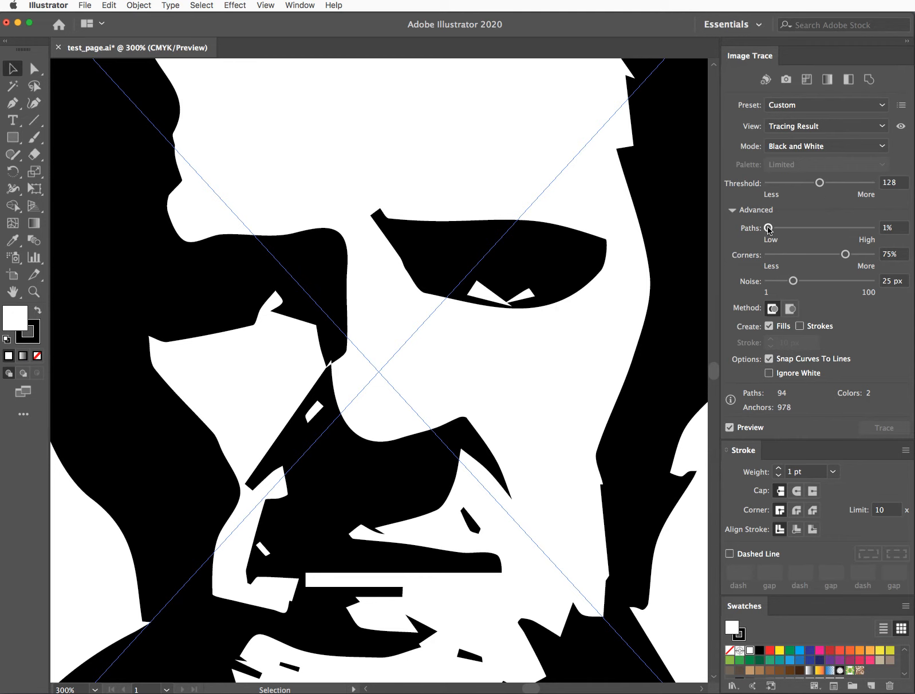
pyautogui.moveTo(768, 229); pyautogui.dragTo(871, 229)
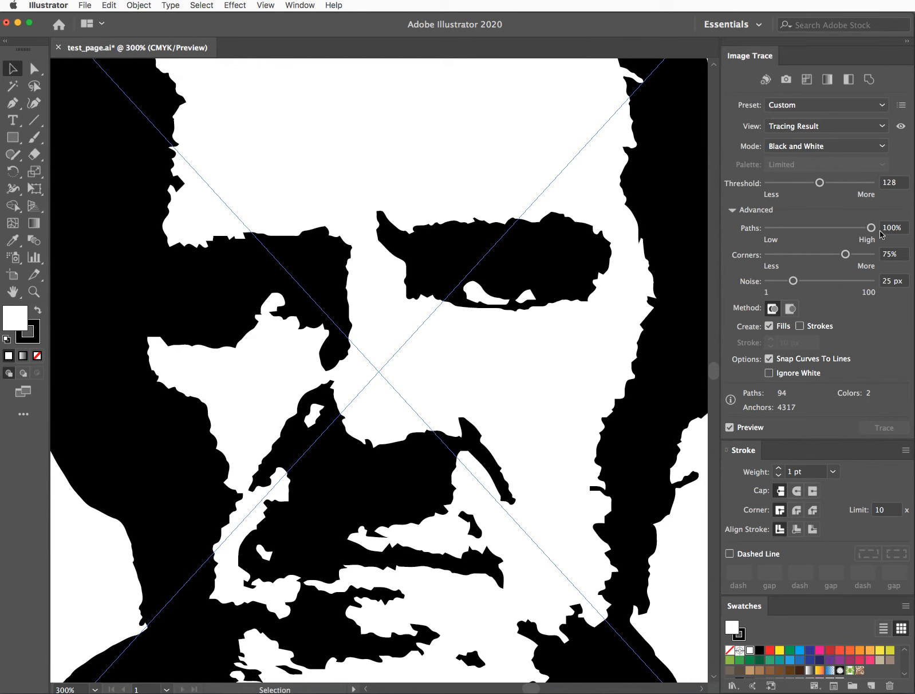
pyautogui.moveTo(871, 228); pyautogui.dragTo(837, 231)
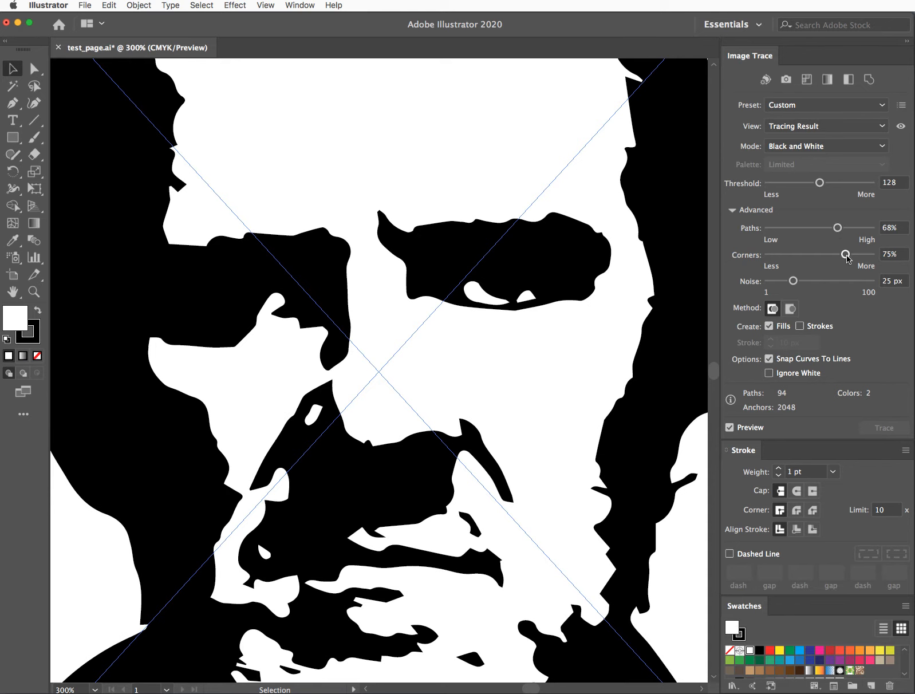
# Compare the trace's edges with Corners at 0% and 100%, and set Corners to 14%.
pyautogui.moveTo(845, 255); pyautogui.dragTo(760, 263)
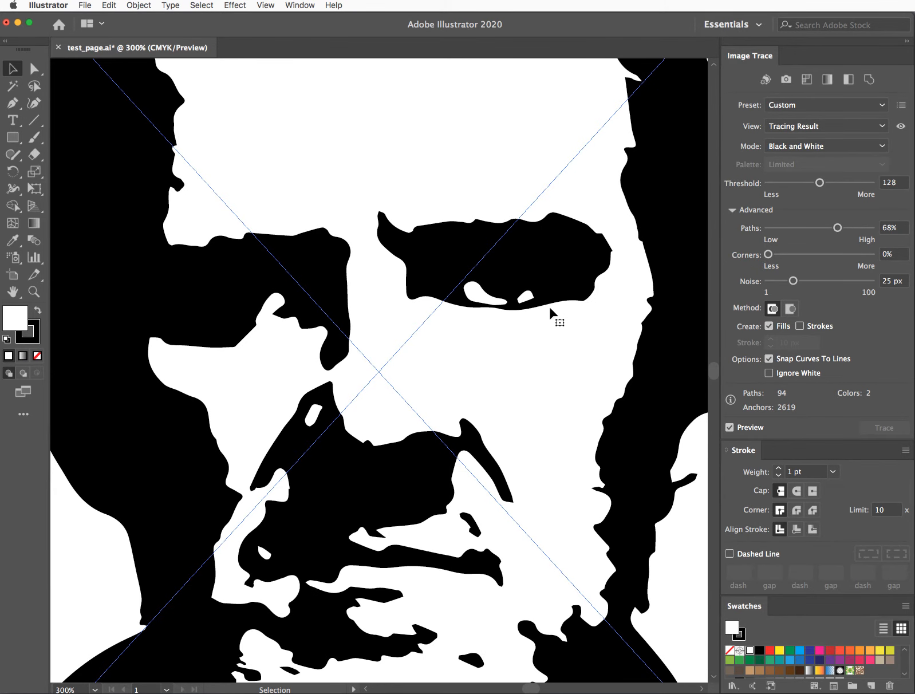
pyautogui.moveTo(768, 254); pyautogui.dragTo(900, 259)
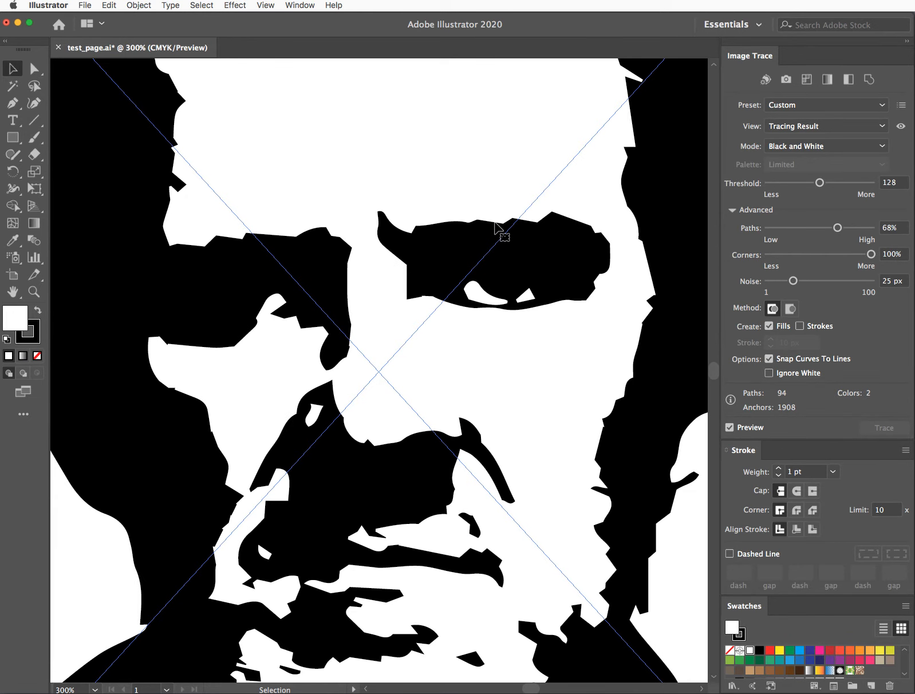
pyautogui.moveTo(870, 256); pyautogui.dragTo(780, 263)
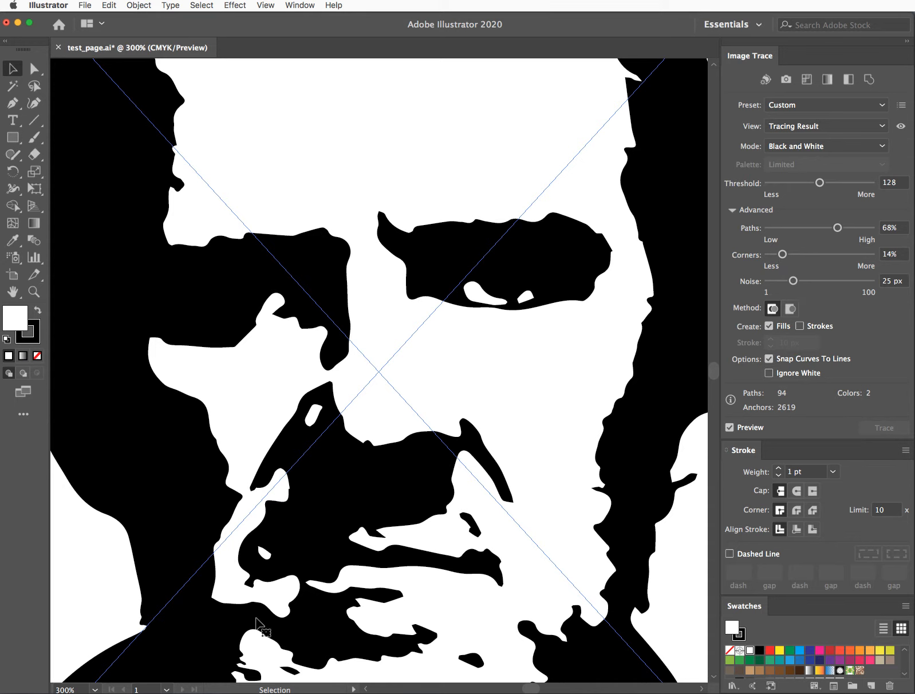
# Compare the small specks around the mouth and beard with Noise at 1 px and at 100 px.
pyautogui.press('space')
pyautogui.moveTo(588, 502); pyautogui.dragTo(602, 374)
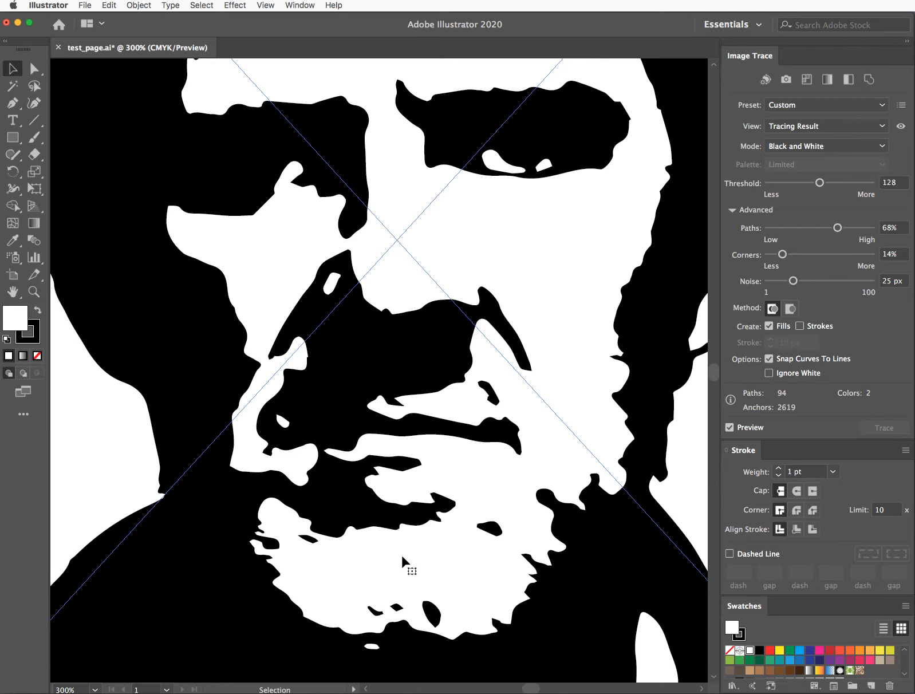
pyautogui.moveTo(792, 280); pyautogui.dragTo(739, 288)
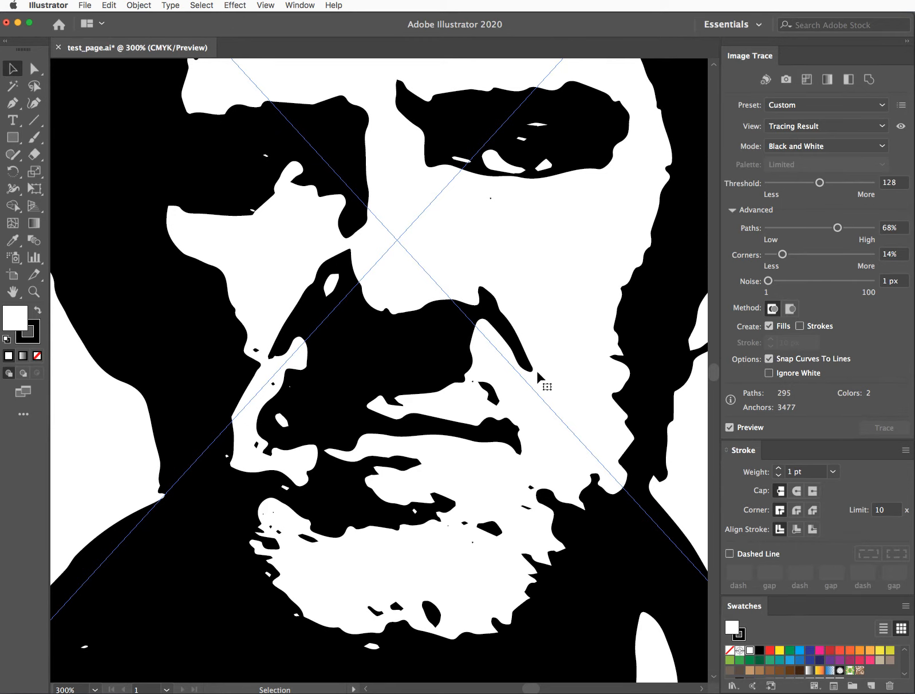
pyautogui.moveTo(768, 281); pyautogui.dragTo(892, 294)
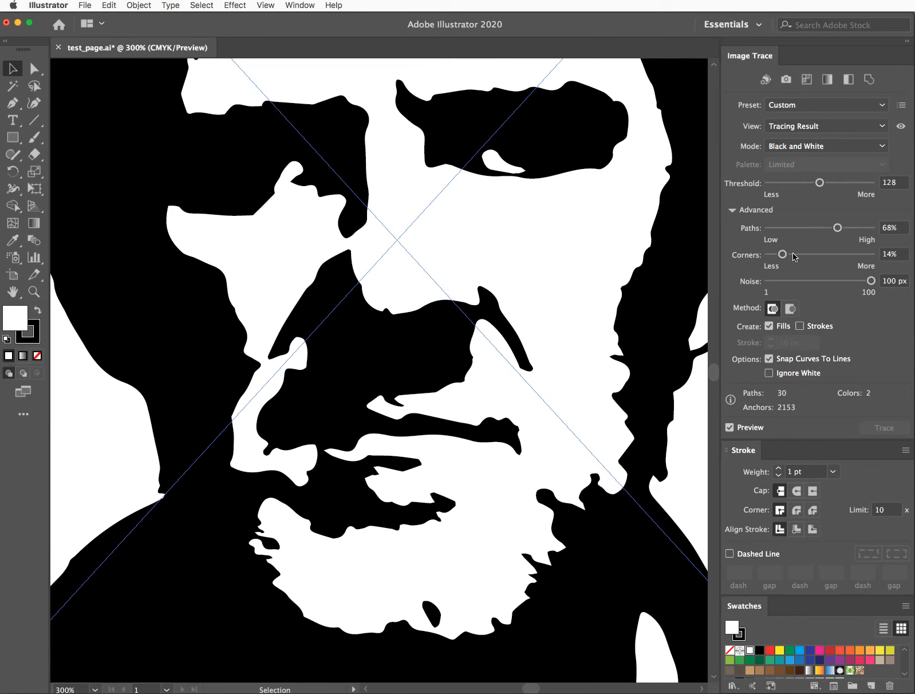
# Set Corners to 0%, try Noise at 85 px, and return Noise to 100 px.
pyautogui.moveTo(783, 256); pyautogui.dragTo(803, 258)
pyautogui.moveTo(800, 256); pyautogui.dragTo(755, 258)
pyautogui.moveTo(870, 281); pyautogui.dragTo(853, 283)
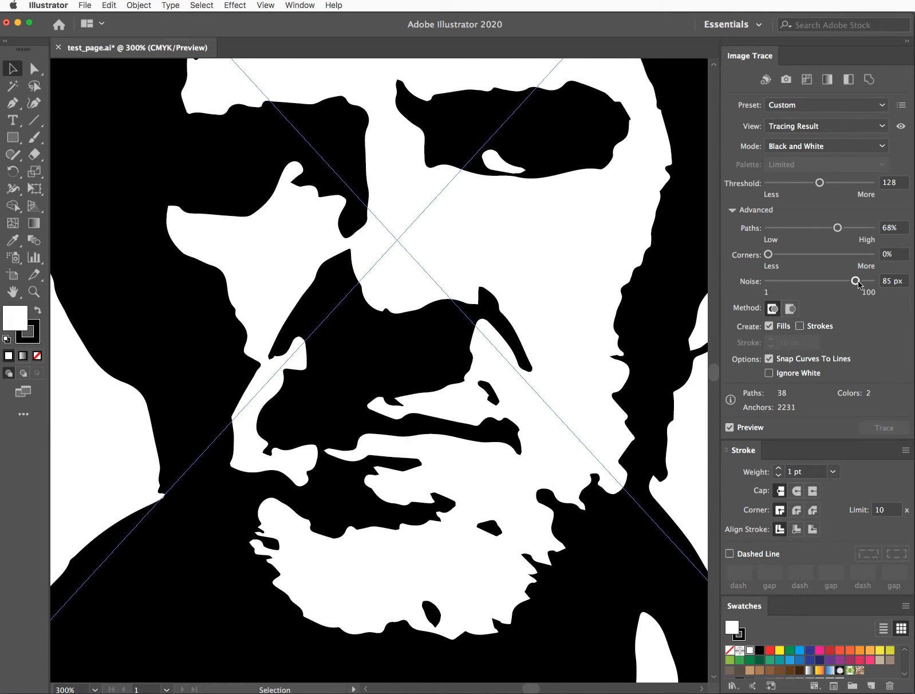
pyautogui.moveTo(855, 282); pyautogui.dragTo(886, 291)
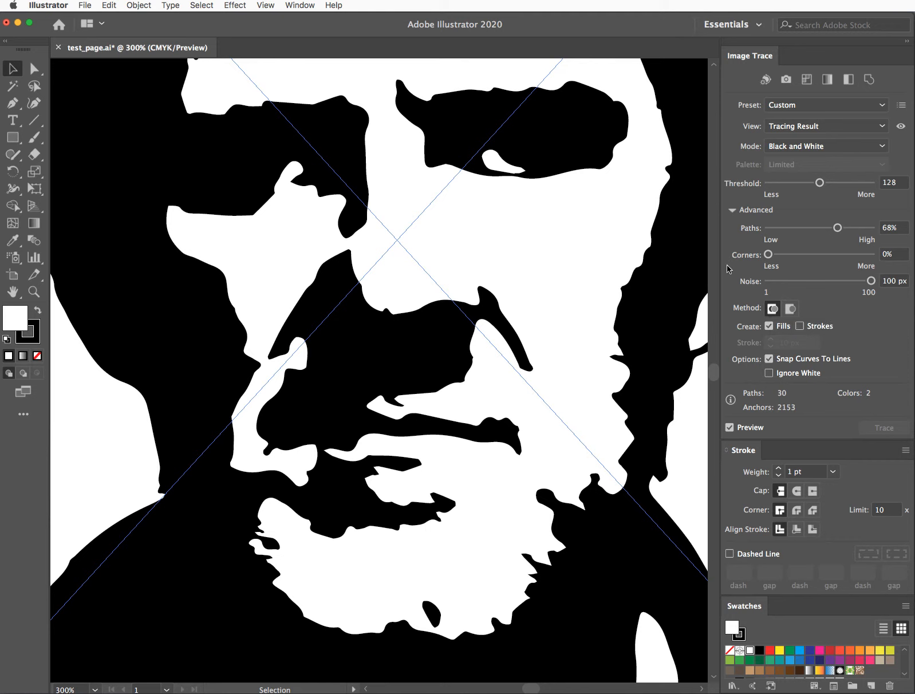
# Apply the Auto-Color preset to the whole portrait trace and raise Colors through 34 and 48 to 61.
pyautogui.press('super+minus')
pyautogui.press('super+minus')
pyautogui.press('super+minus')
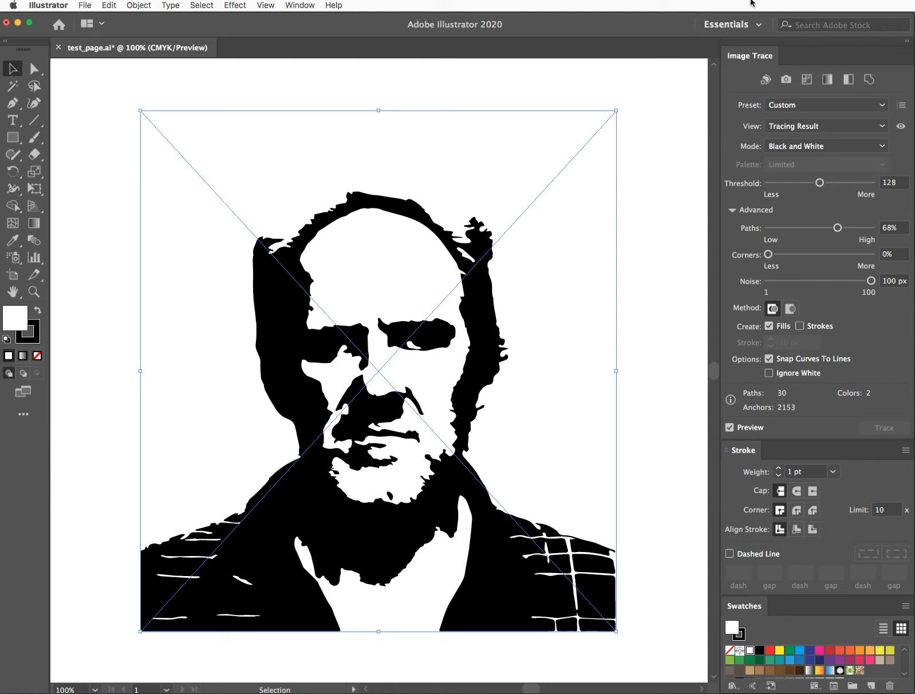
pyautogui.click(766, 80)
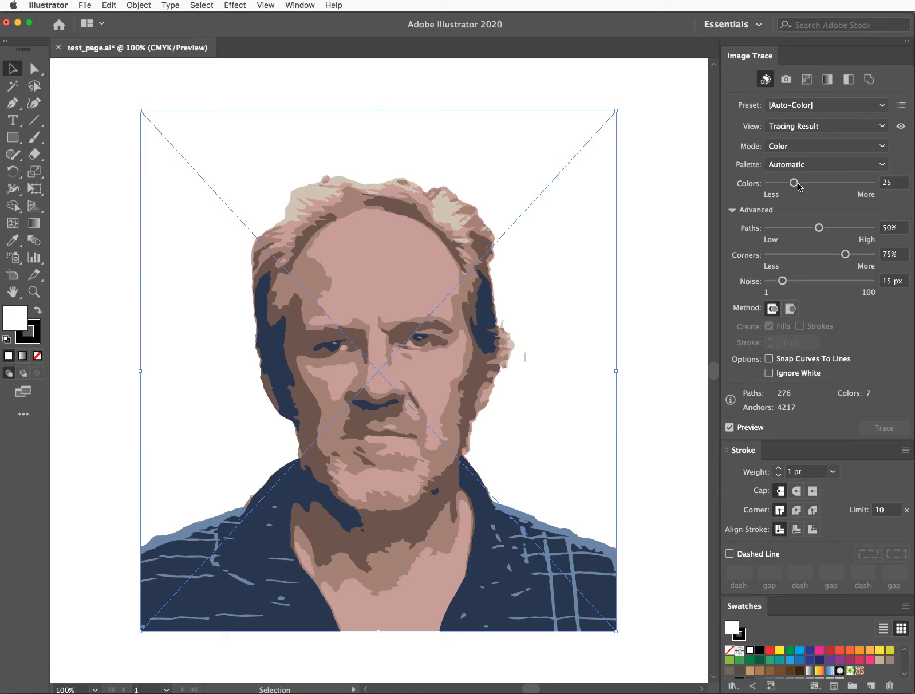
pyautogui.moveTo(794, 184); pyautogui.dragTo(806, 187)
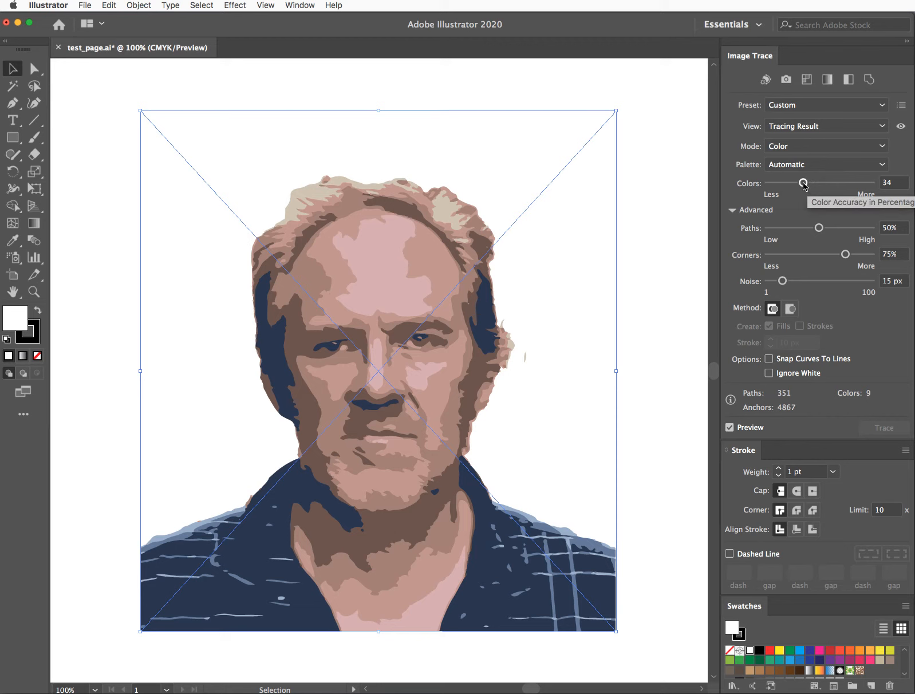
pyautogui.moveTo(803, 184); pyautogui.dragTo(818, 184)
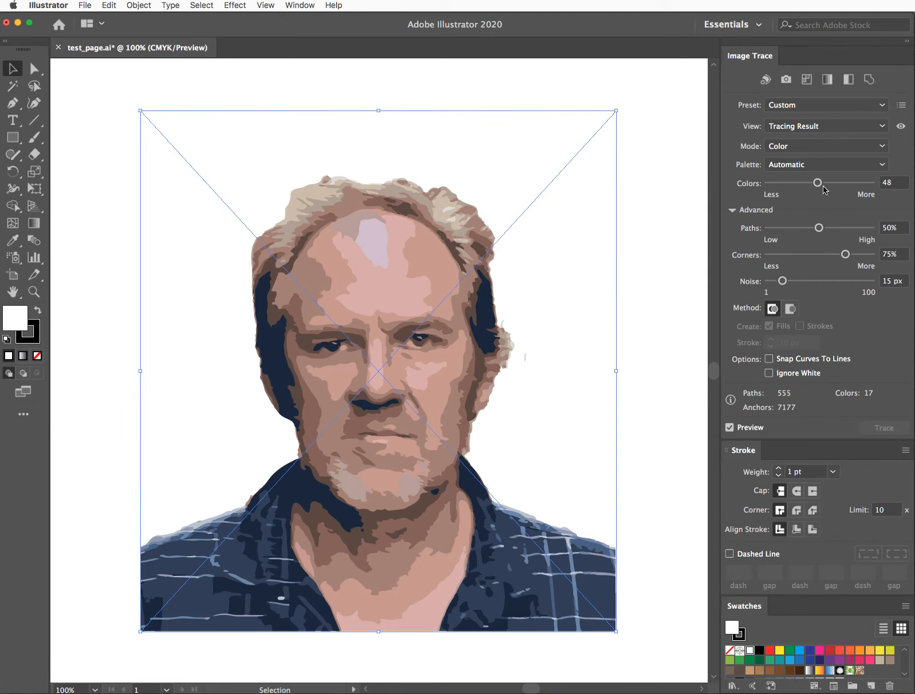
pyautogui.moveTo(818, 185); pyautogui.dragTo(831, 185)
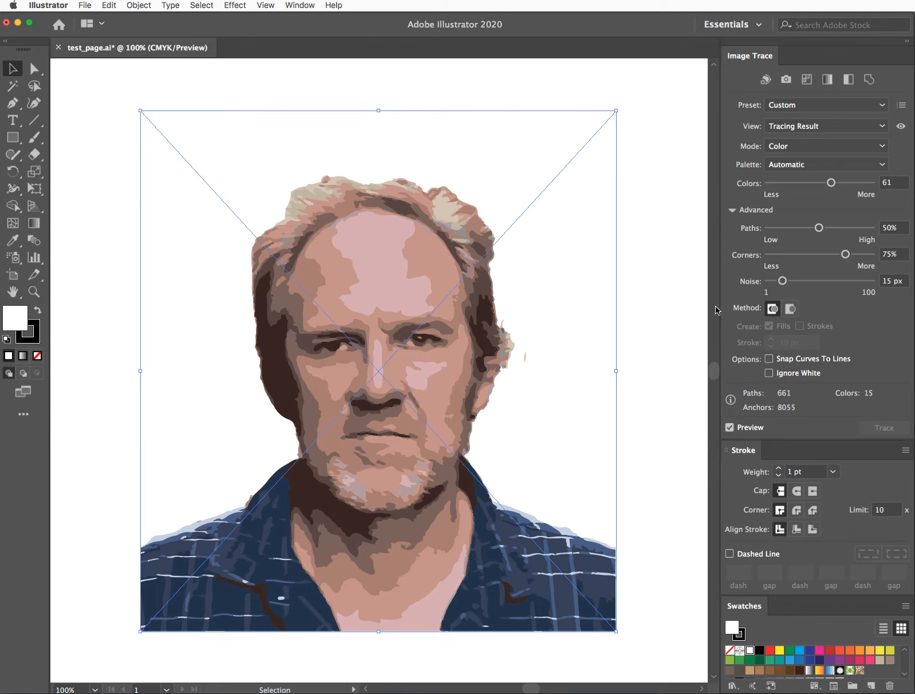
# Turn on Ignore White for the portrait trace and expand its object and fill into editable vector shapes.
pyautogui.click(768, 373)
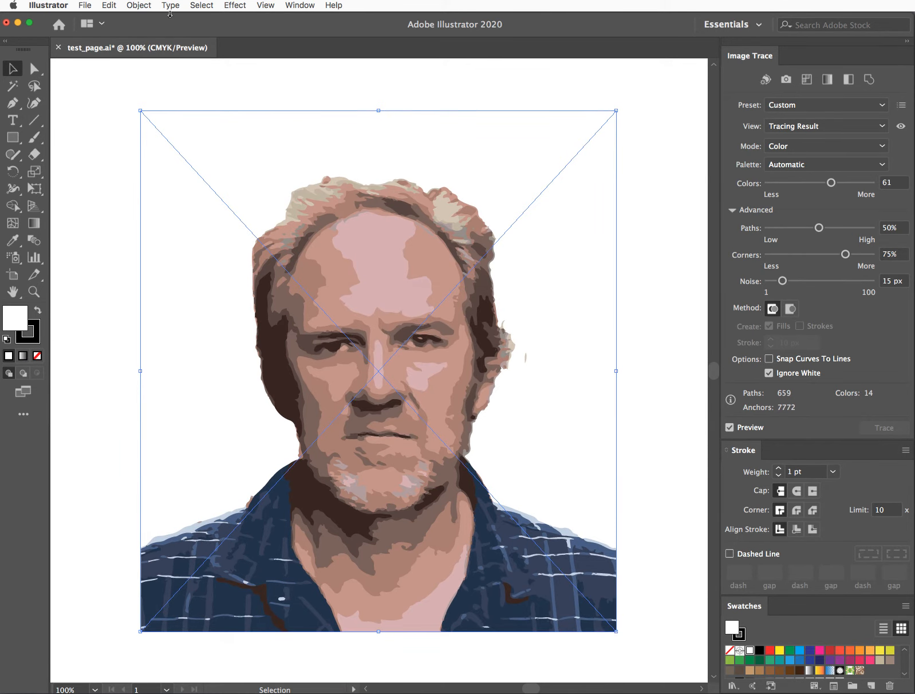
pyautogui.click(138, 6)
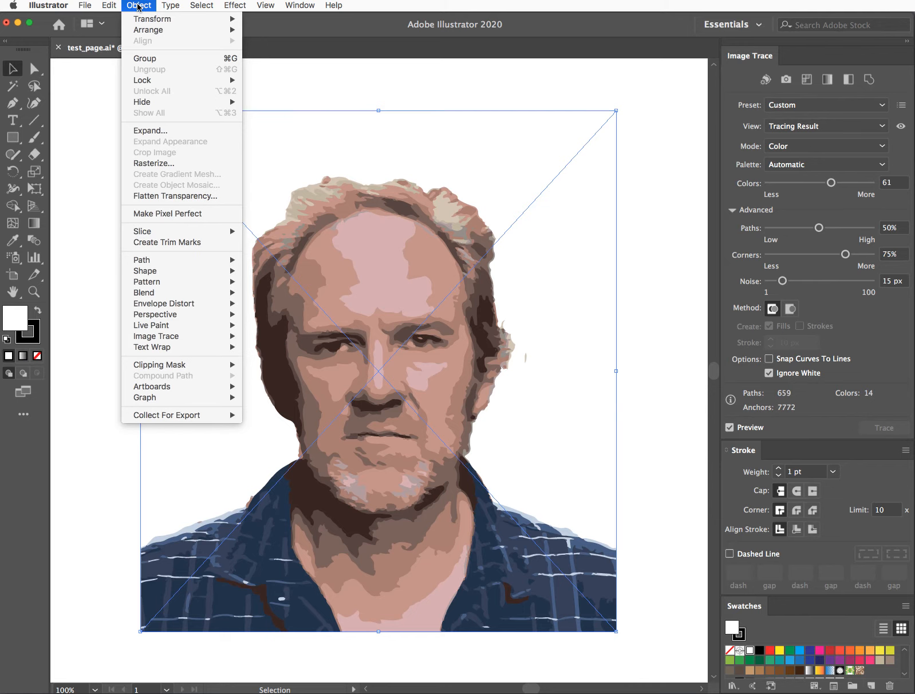
pyautogui.click(141, 131)
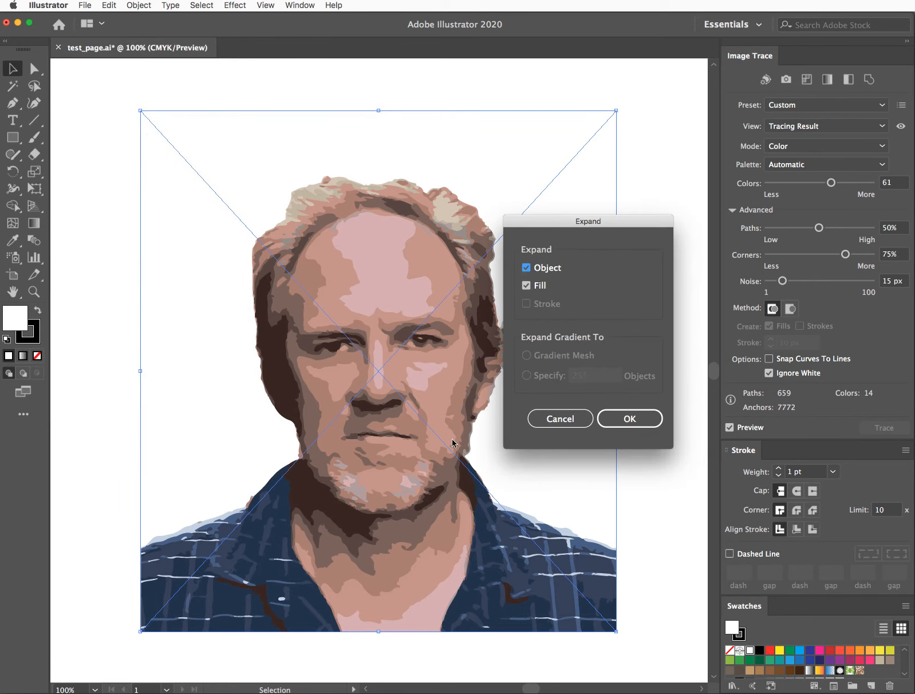
pyautogui.click(650, 423)
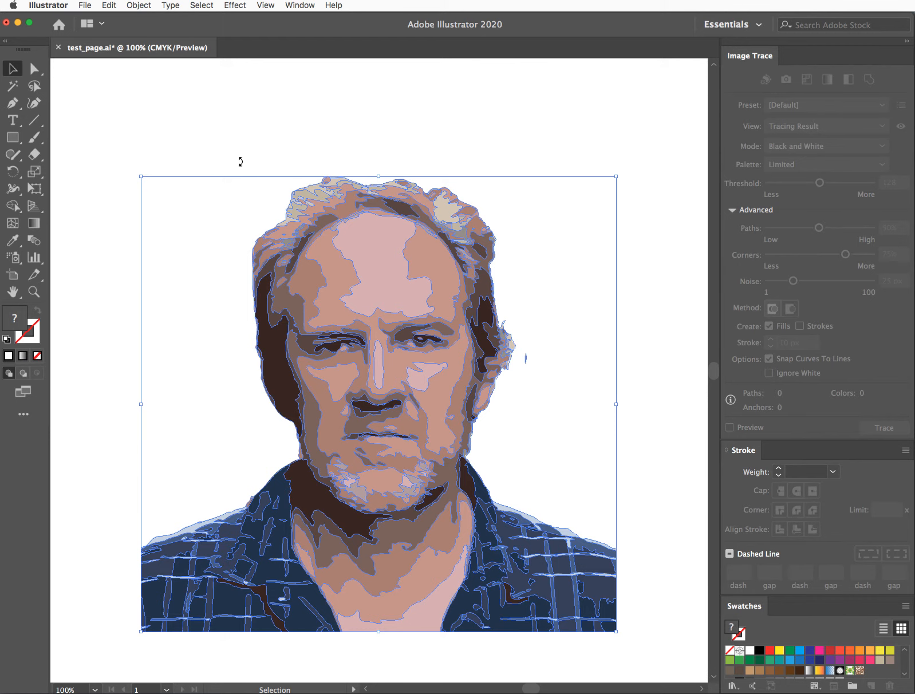
pyautogui.click(131, 96)
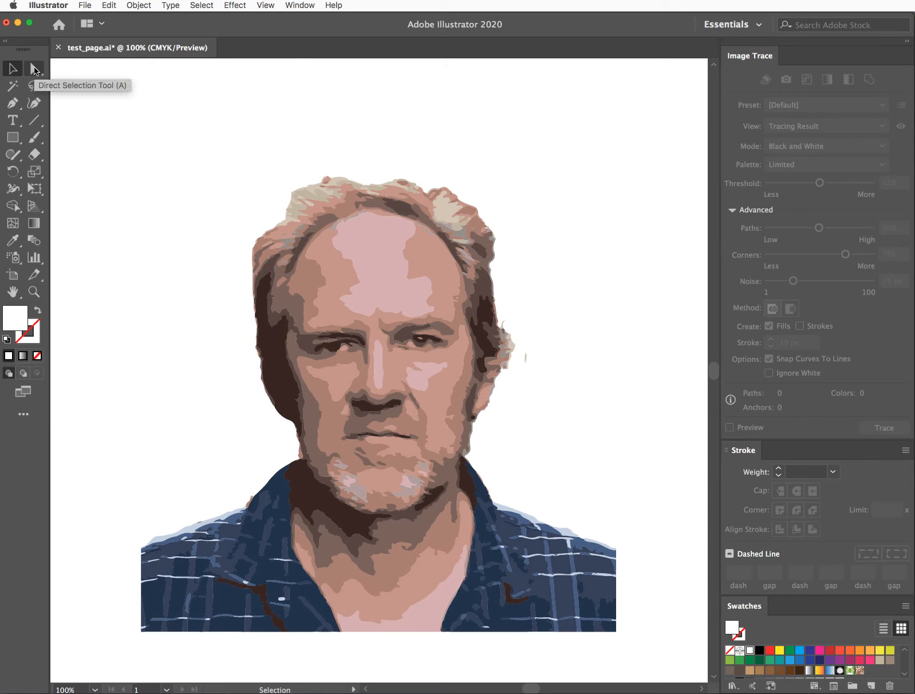
# Select the shapes of the hair and upper face, and give them no fill and a black stroke.
pyautogui.click(34, 69)
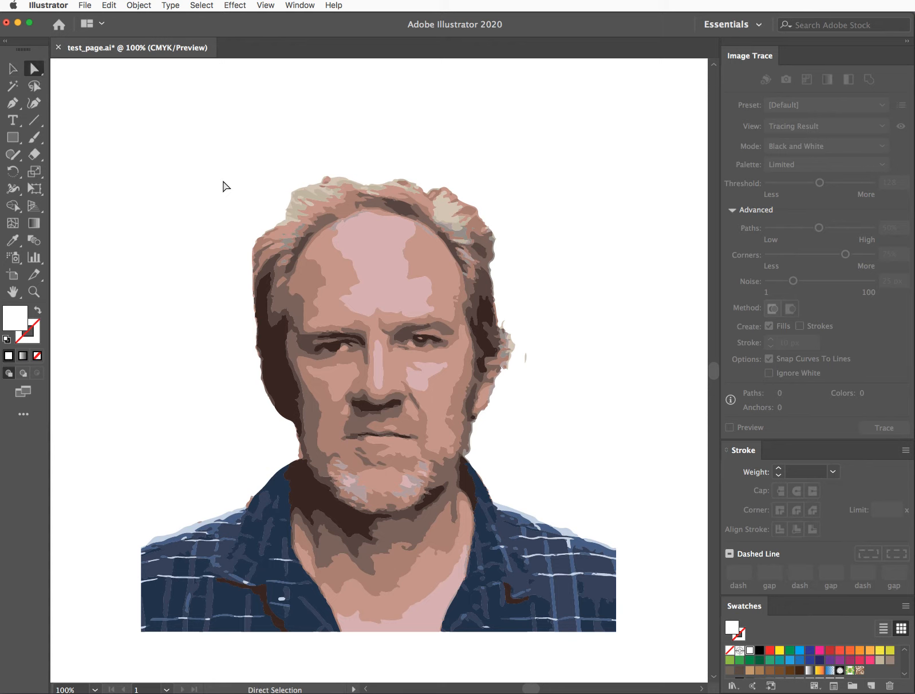
pyautogui.moveTo(199, 154)
pyautogui.mouseDown()
pyautogui.moveTo(316, 215)
pyautogui.moveTo(554, 284)
pyautogui.moveTo(575, 387)
pyautogui.mouseUp()
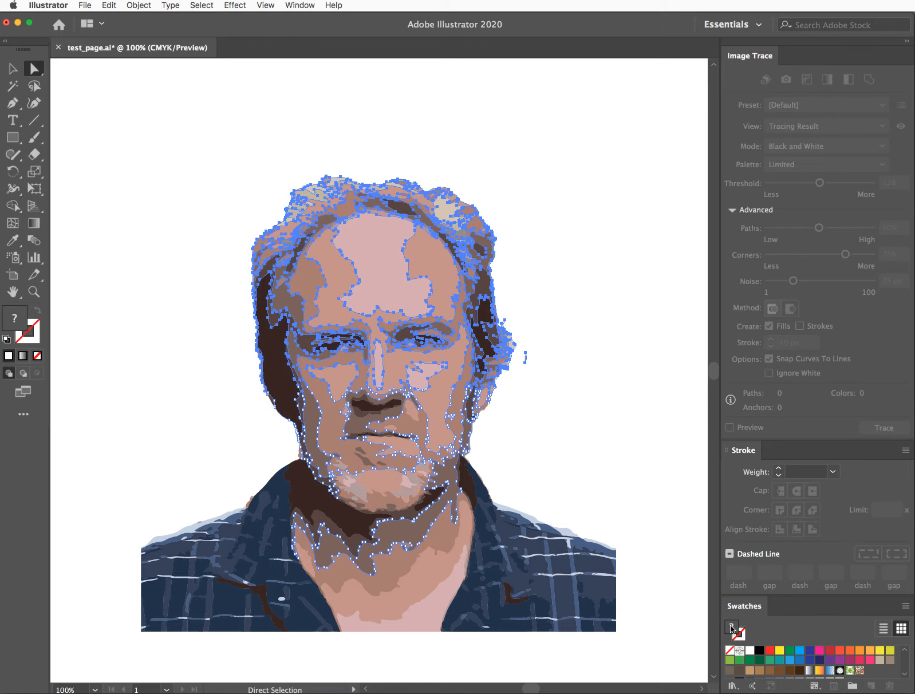
pyautogui.click(729, 651)
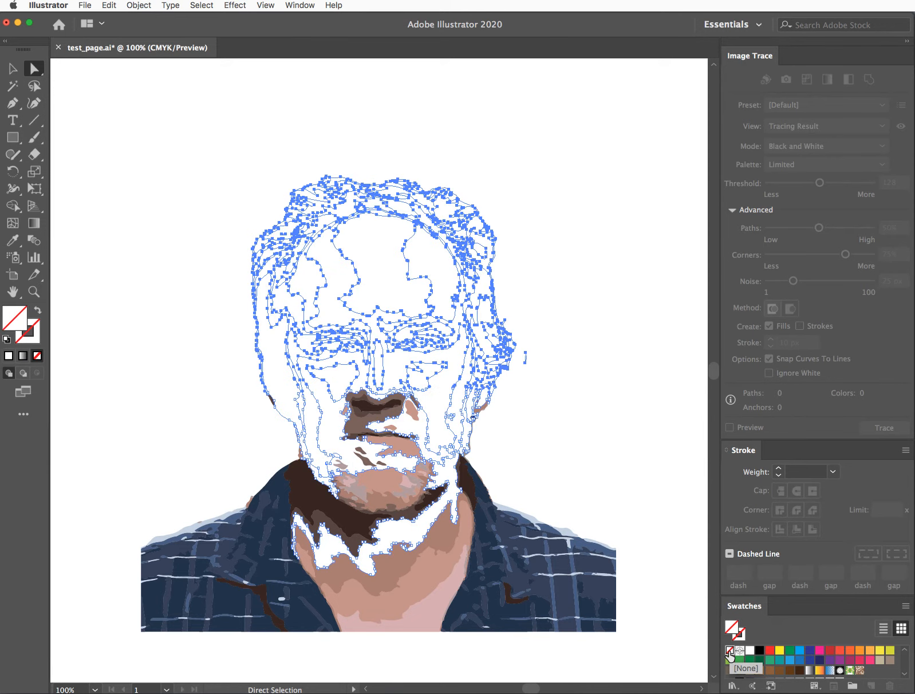
pyautogui.click(740, 635)
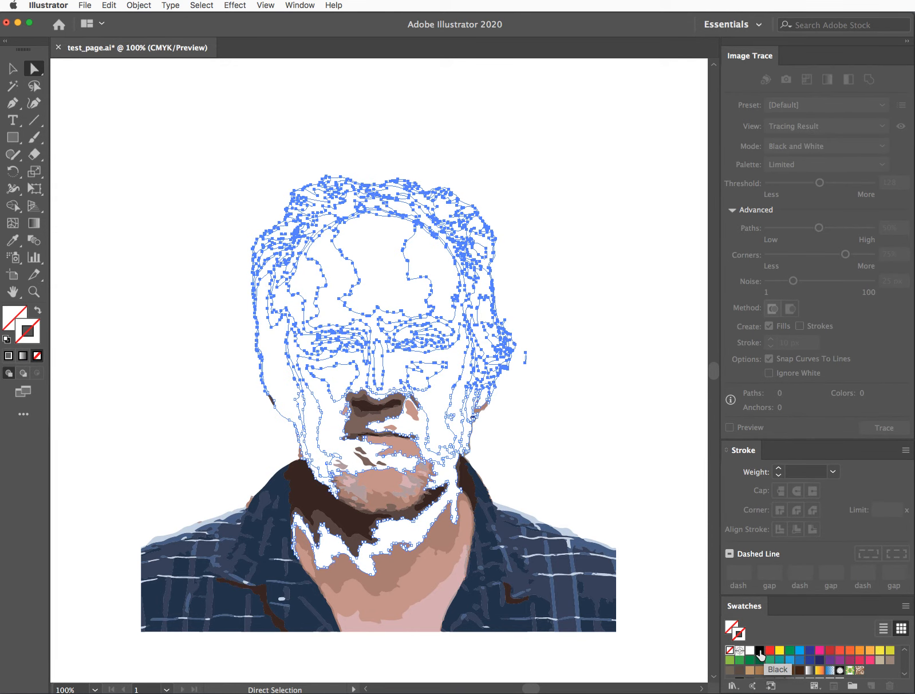
pyautogui.click(759, 650)
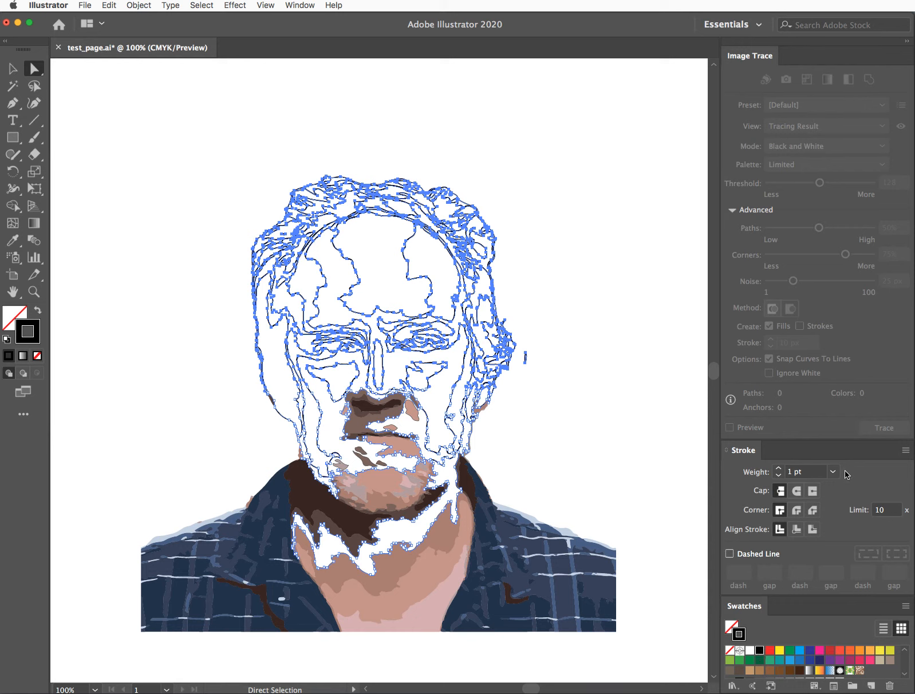
# Set the stroke weight of the selected head outlines to 0.1 pt and deselect them.
pyautogui.click(789, 471)
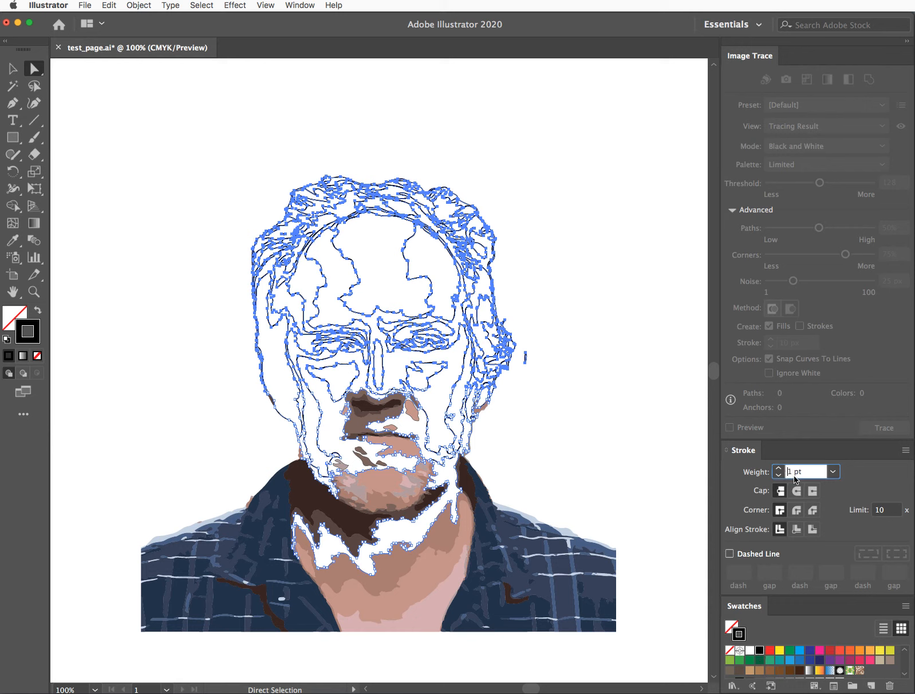
pyautogui.write('.1')
pyautogui.press('BackSpace')
pyautogui.press('BackSpace')
pyautogui.press('Return')
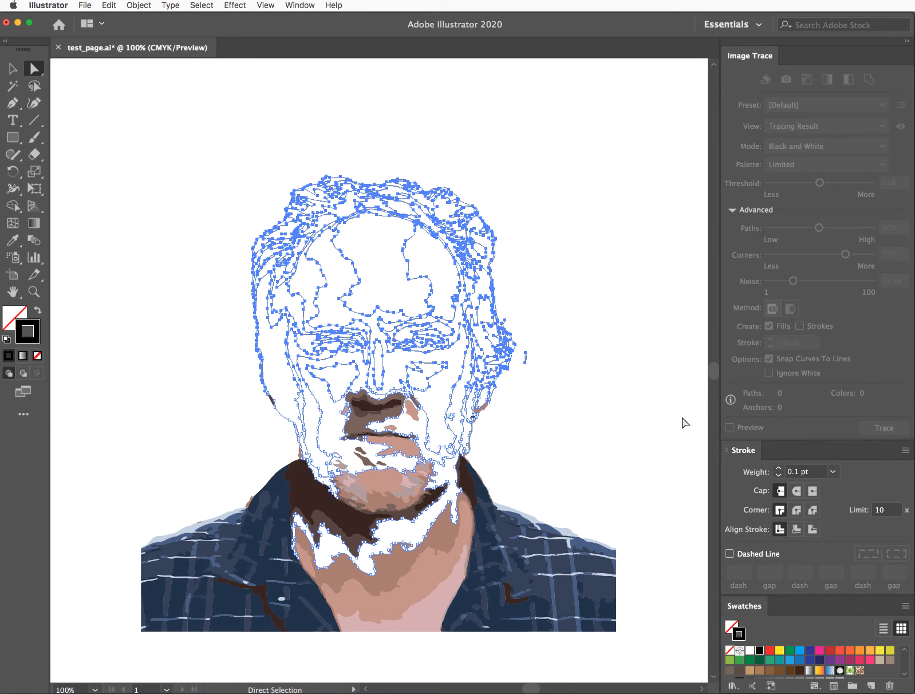
pyautogui.click(155, 143)
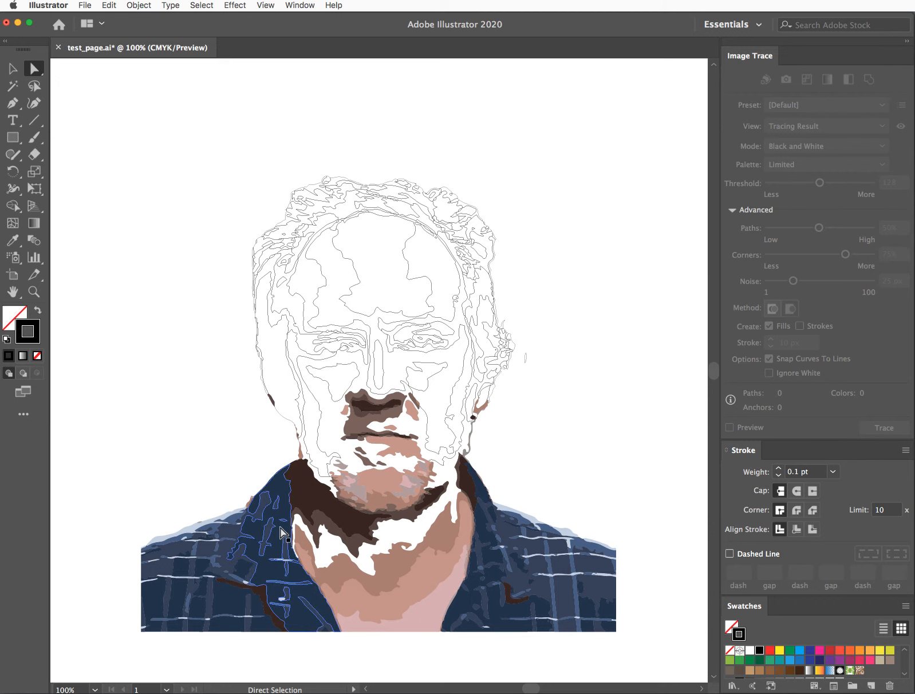
# Select all shapes sharing the dark brown fill of the neck shadow and recolor them light blue with no stroke.
pyautogui.click(304, 499)
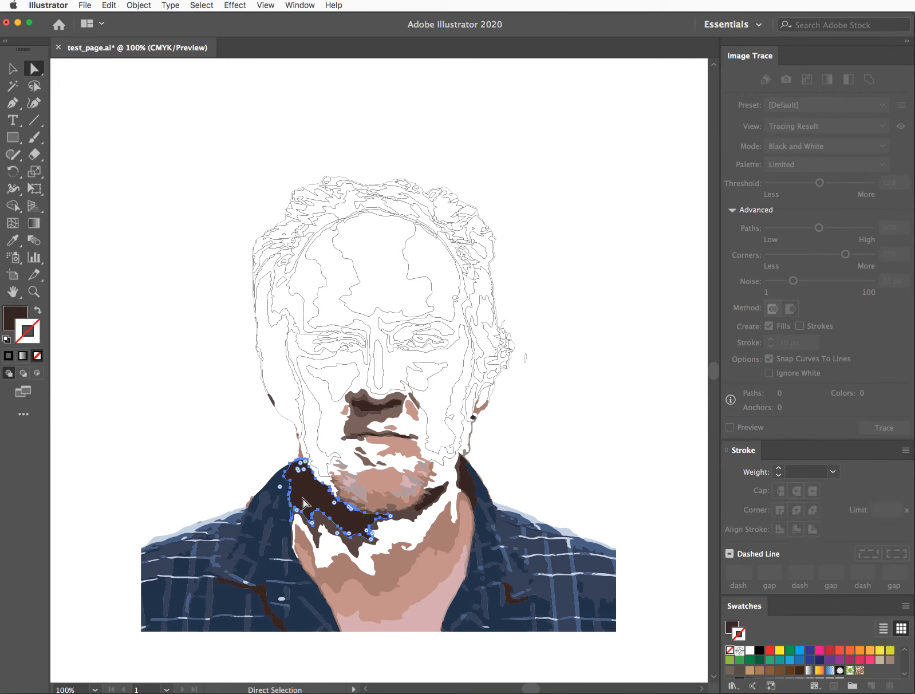
pyautogui.click(206, 6)
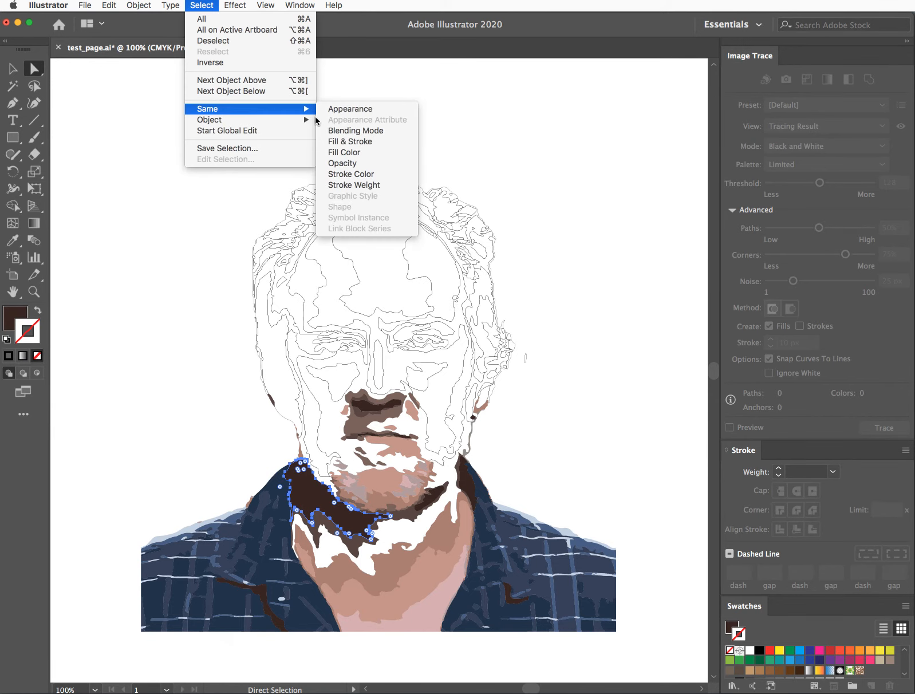
pyautogui.click(350, 153)
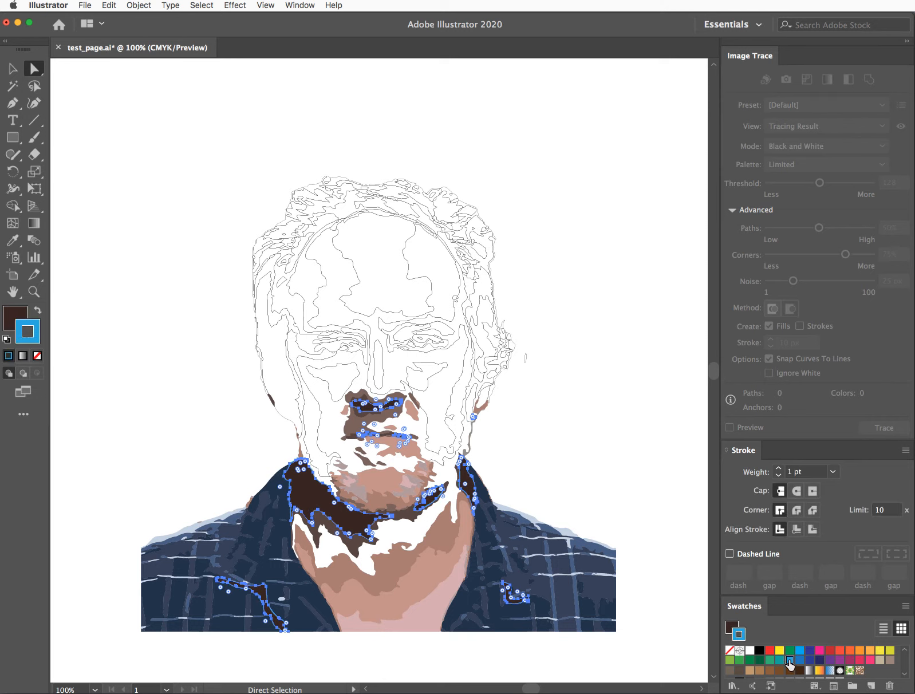
pyautogui.click(36, 311)
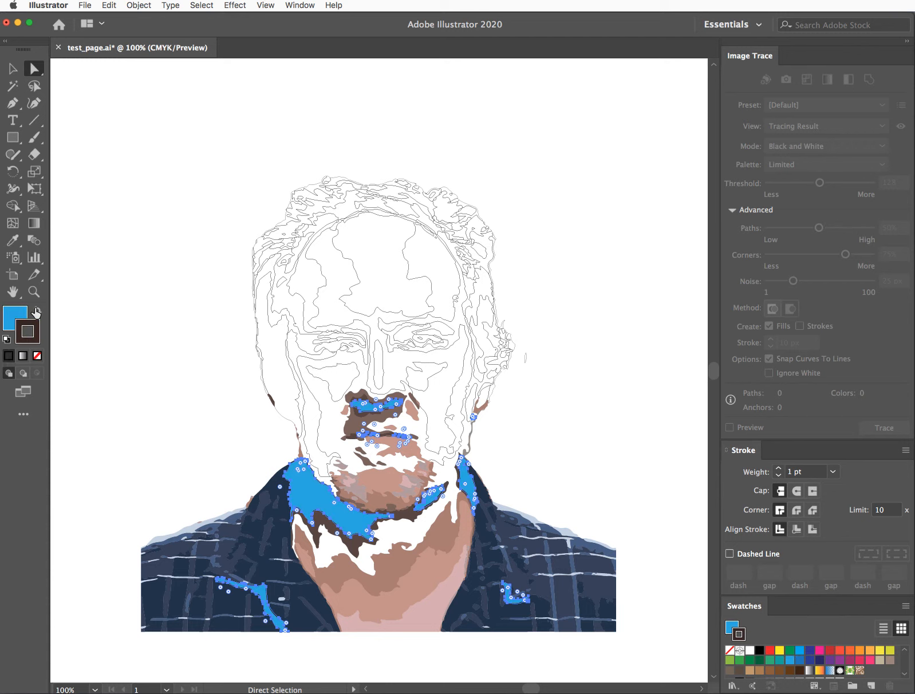
pyautogui.click(38, 356)
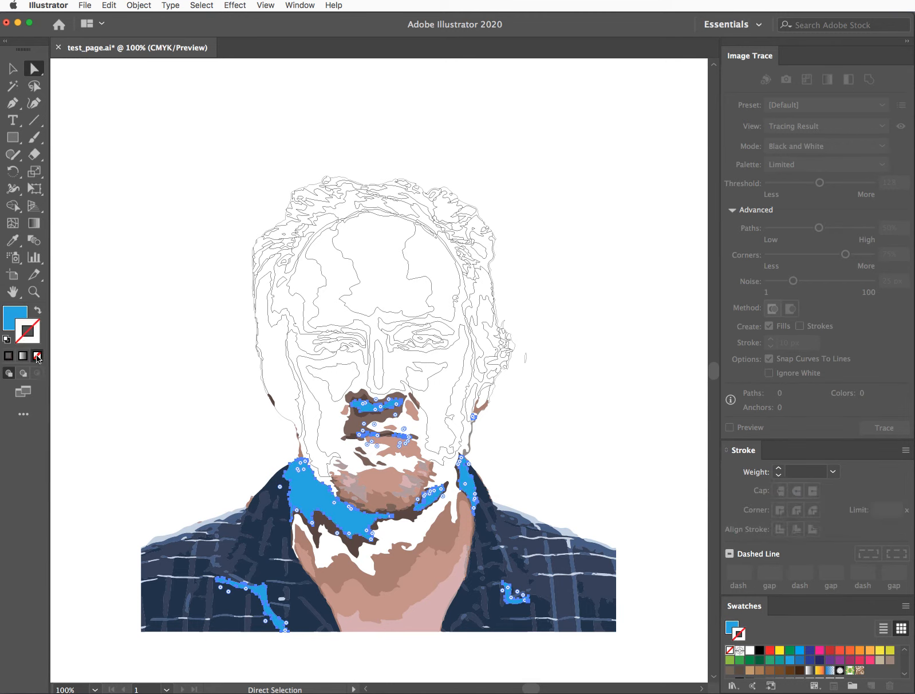
pyautogui.click(596, 201)
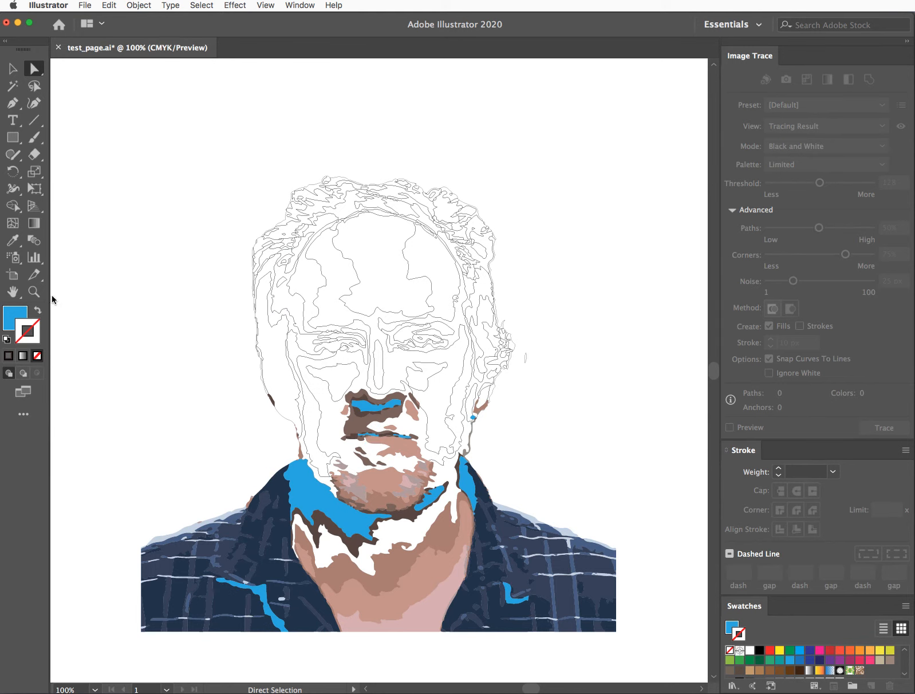
# Fill four outlined hair shapes along the right side of the head with CMYK Magenta and no stroke.
pyautogui.click(34, 291)
pyautogui.moveTo(253, 162); pyautogui.dragTo(551, 397)
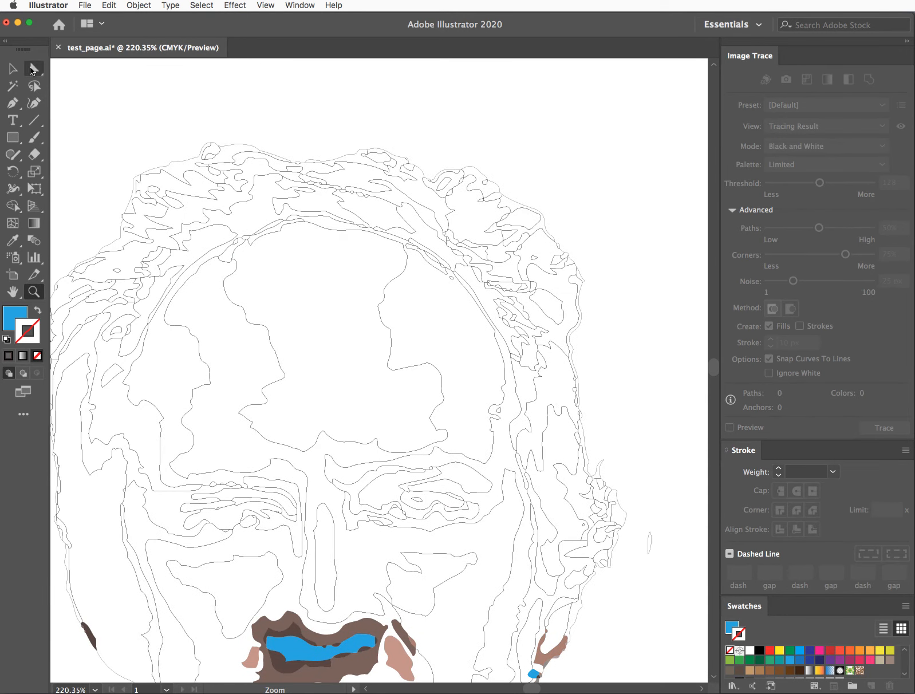
pyautogui.click(33, 70)
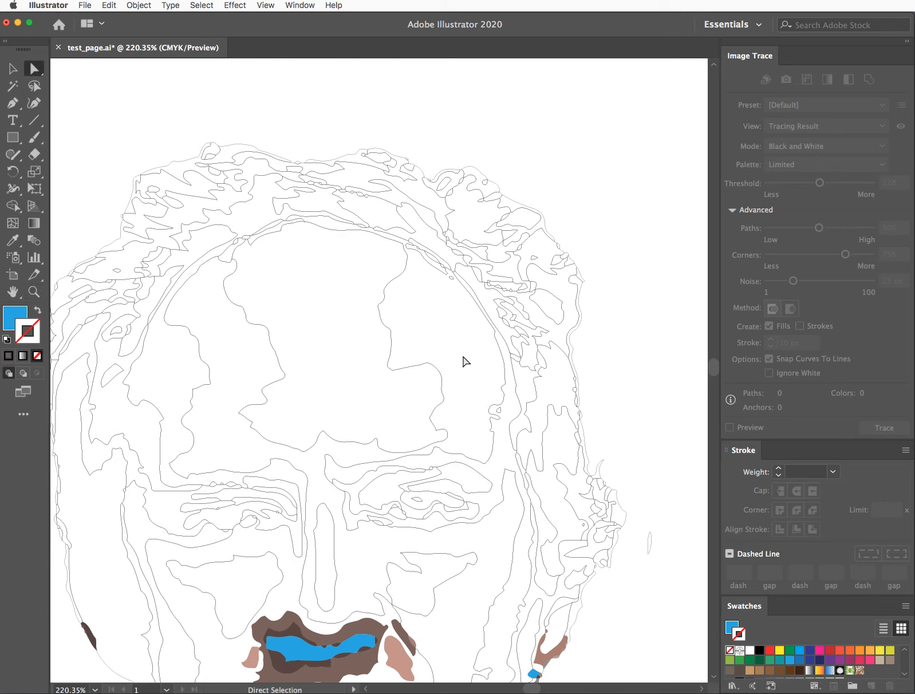
pyautogui.click(543, 260)
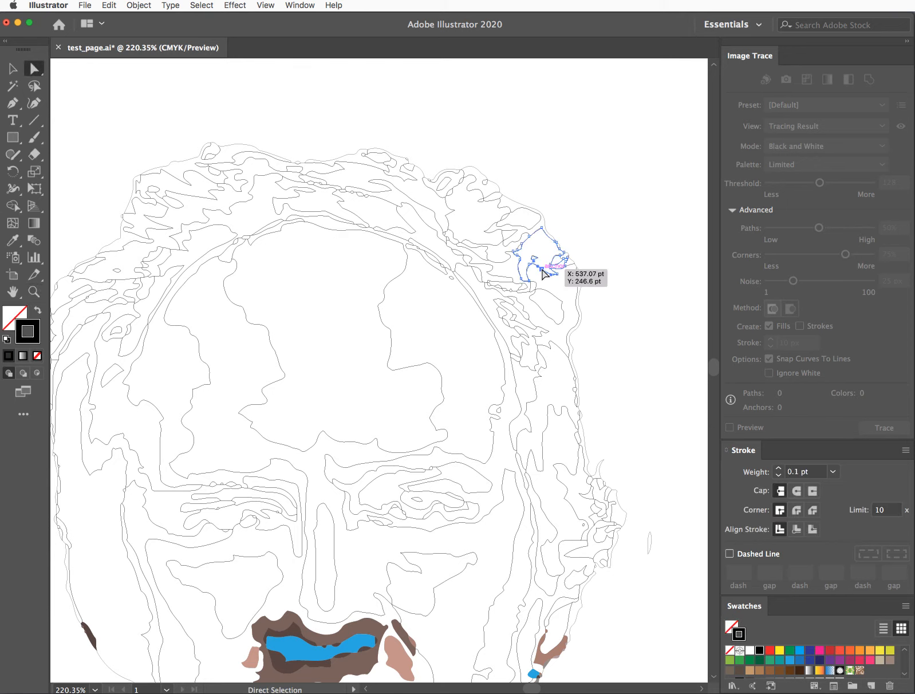
pyautogui.keyDown('shift'); pyautogui.click(536, 394); pyautogui.keyUp('shift')
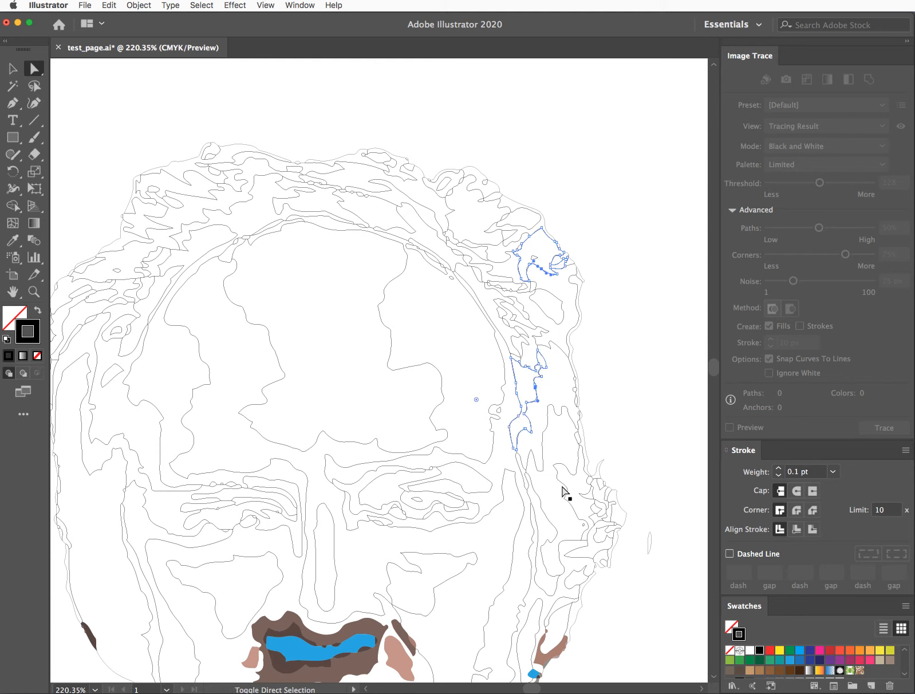
pyautogui.keyDown('shift'); pyautogui.click(550, 539); pyautogui.keyUp('shift')
pyautogui.keyDown('shift'); pyautogui.click(550, 535); pyautogui.keyUp('shift')
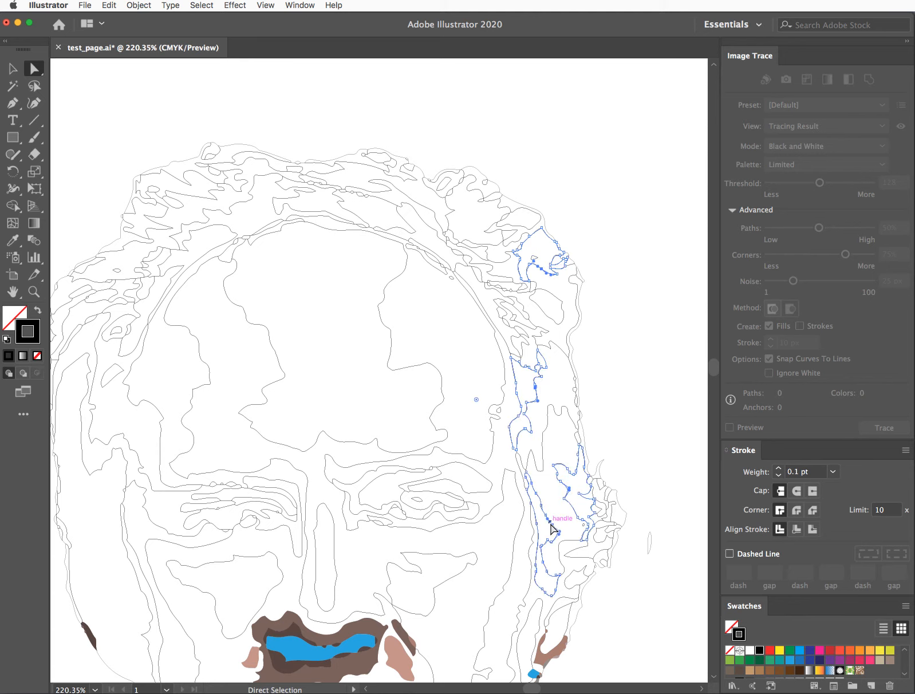
pyautogui.click(819, 650)
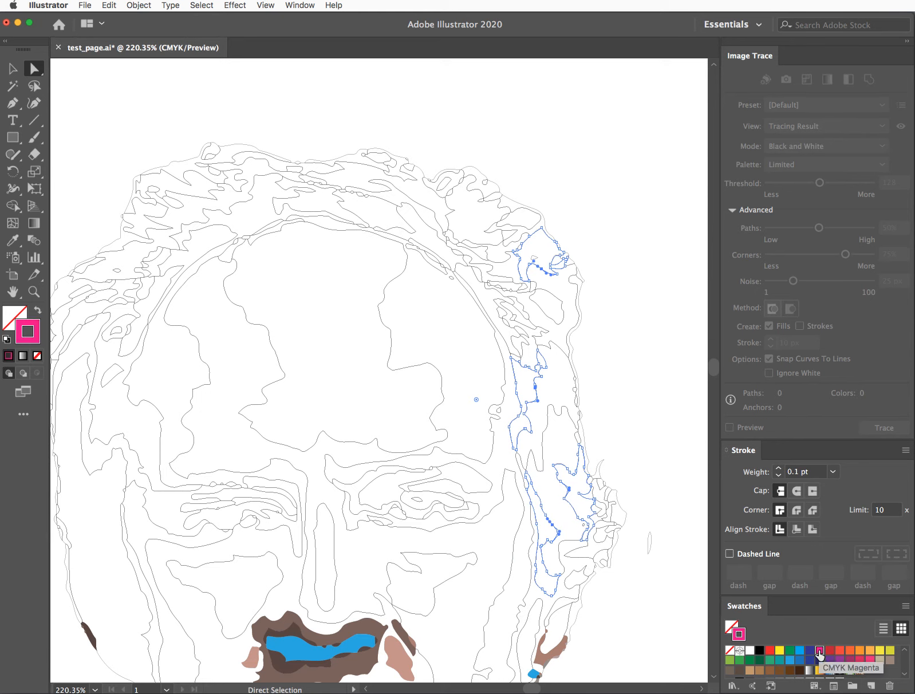
pyautogui.click(39, 310)
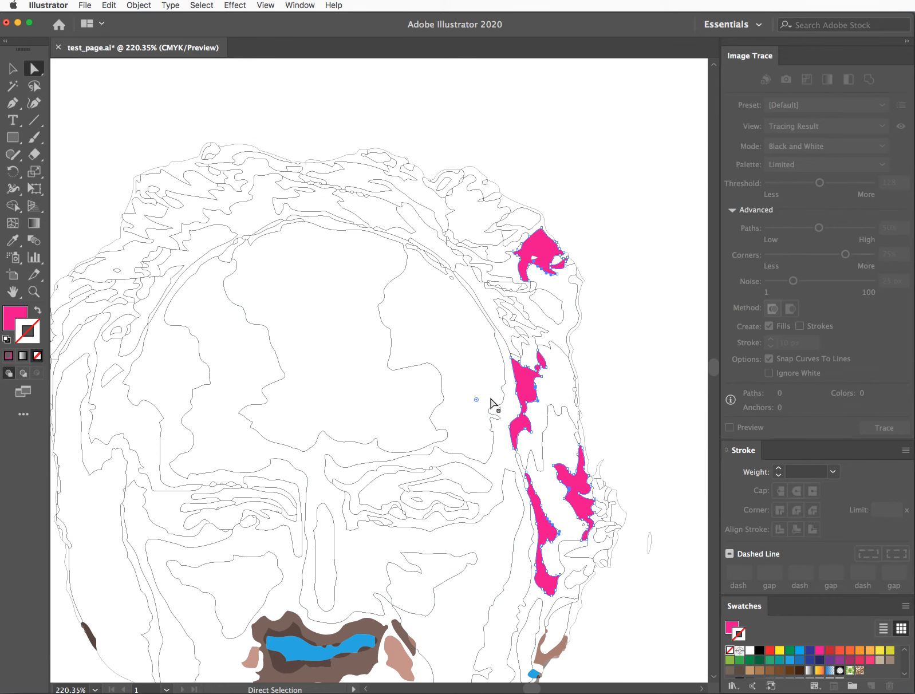
pyautogui.click(640, 319)
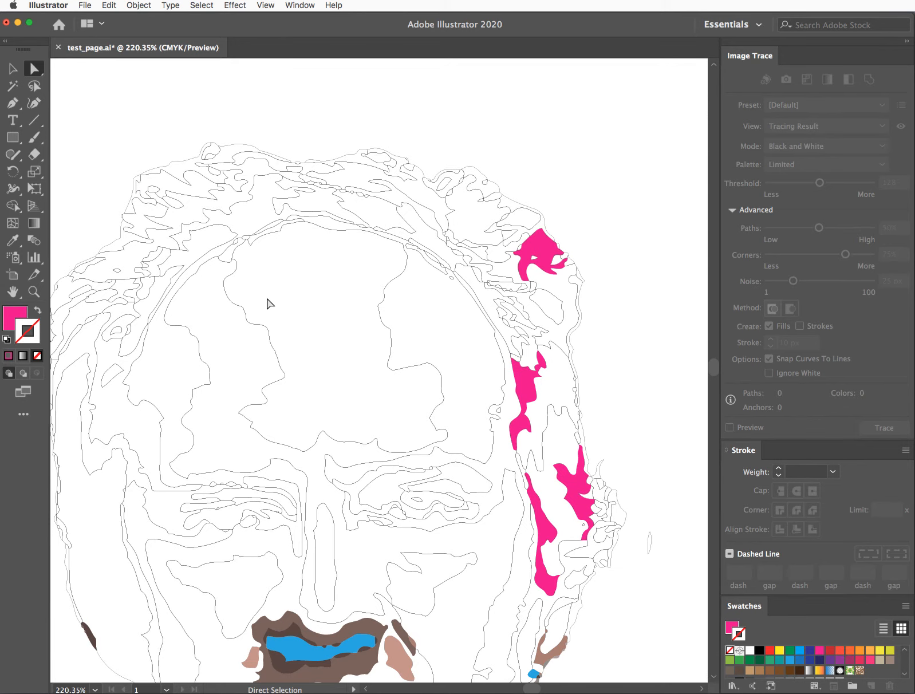
# Delete the outline points across the left forehead and hairline, and undo a second deletion of the connected paths.
pyautogui.moveTo(119, 260)
pyautogui.mouseDown()
pyautogui.moveTo(200, 294)
pyautogui.moveTo(285, 346)
pyautogui.mouseUp()
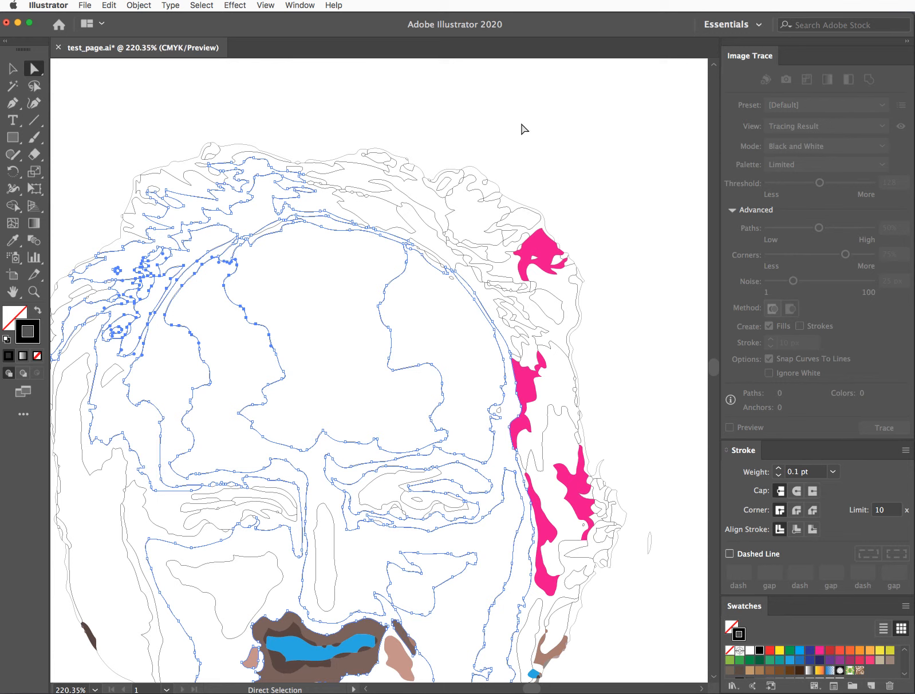
pyautogui.press('Delete')
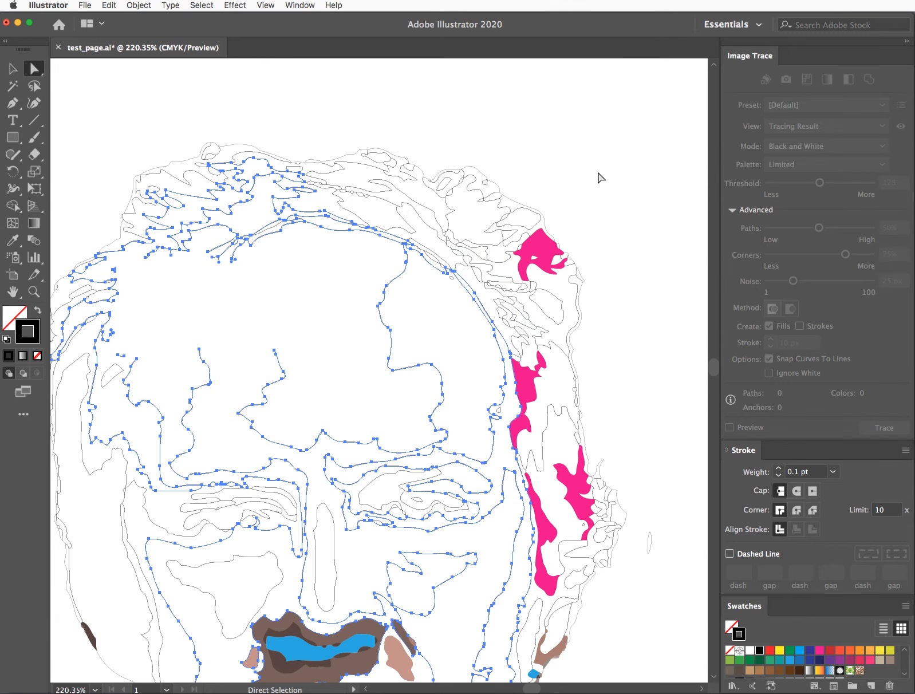
pyautogui.press('Delete')
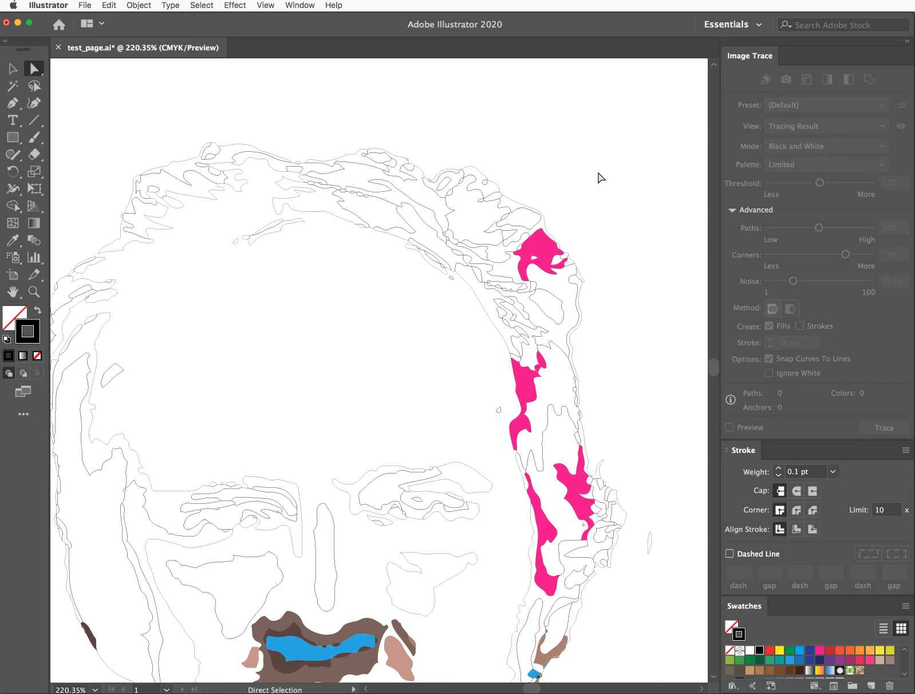
pyautogui.press('super+z')
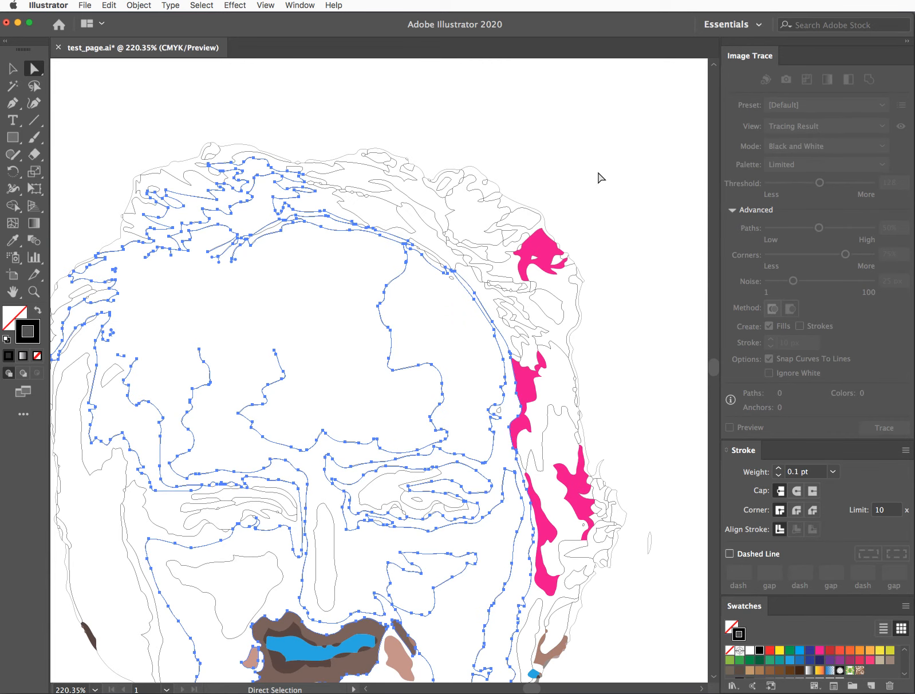
pyautogui.click(595, 174)
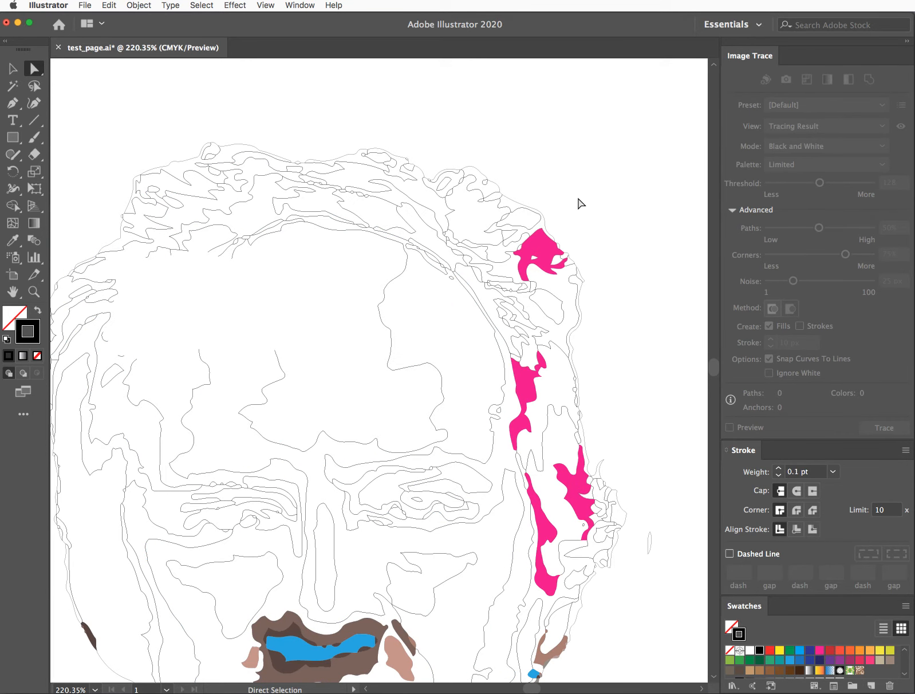
# Delete the outline points across the left side of the face, just below the eye.
pyautogui.press('space')
pyautogui.moveTo(257, 339); pyautogui.dragTo(398, 250)
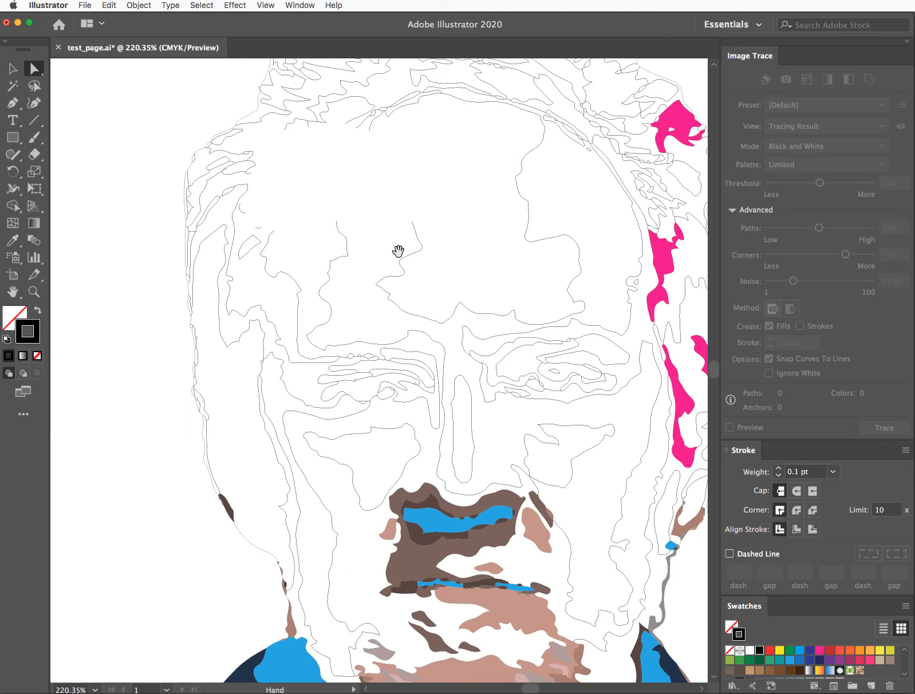
pyautogui.moveTo(248, 434); pyautogui.dragTo(341, 438)
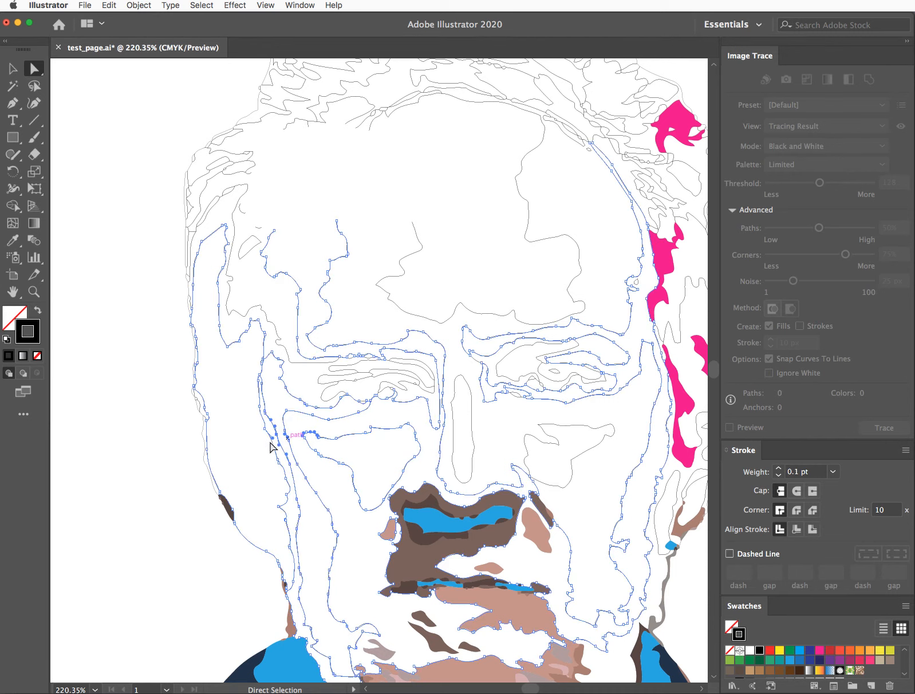
pyautogui.press('Delete')
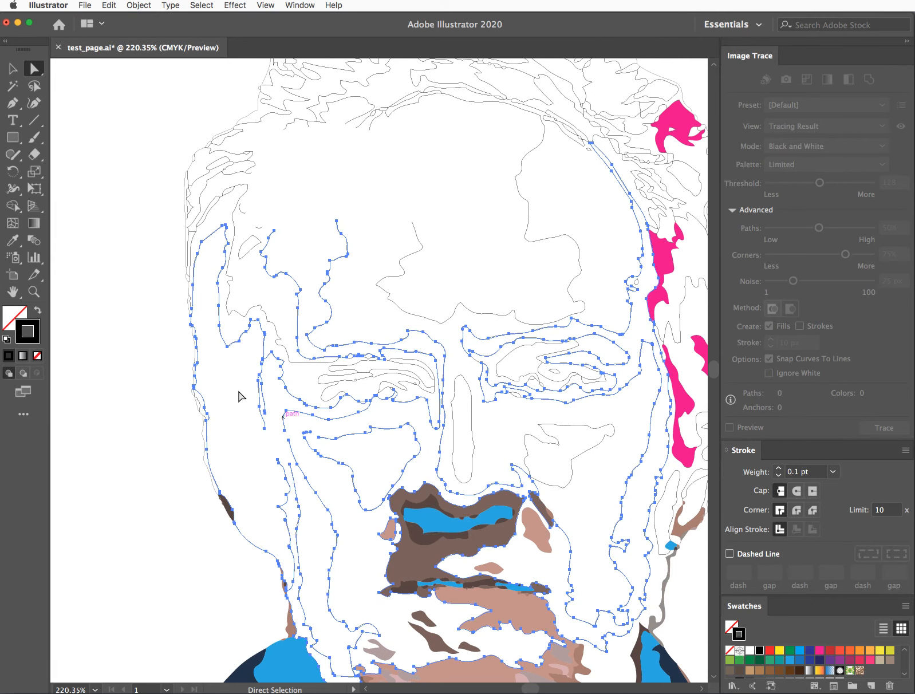
# Delete a small cluster of anchor points from the hair outlines at the left temple.
pyautogui.click(174, 228)
pyautogui.moveTo(198, 167); pyautogui.dragTo(209, 189)
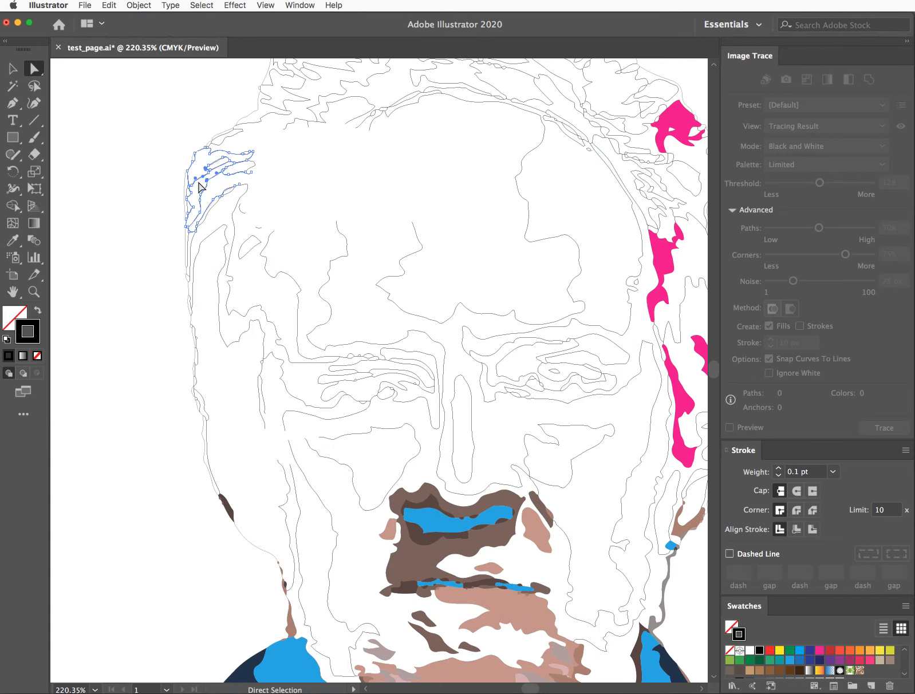
pyautogui.click(200, 182)
pyautogui.click(143, 189)
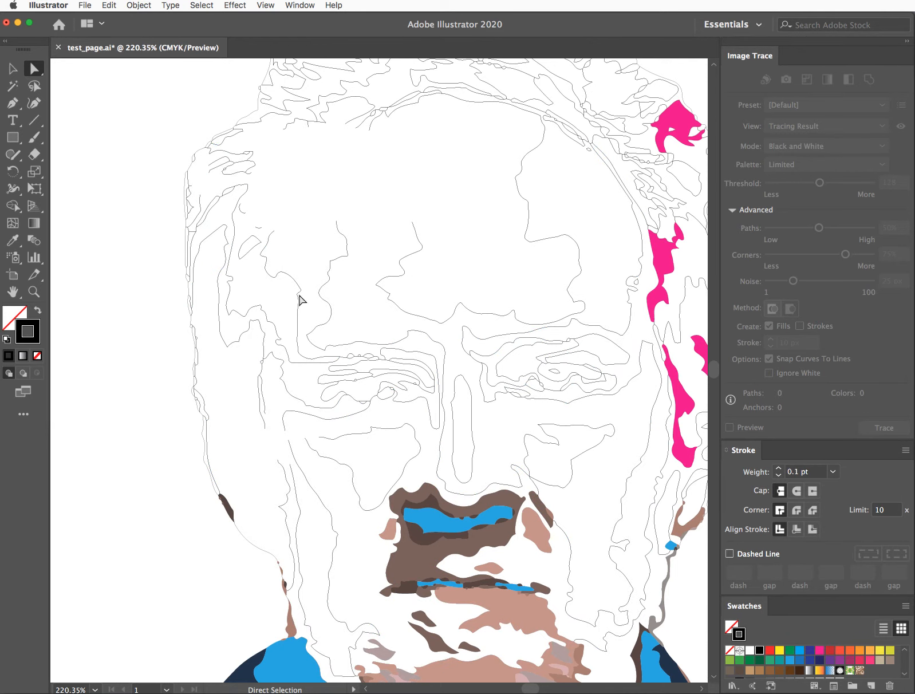
# Try to select the edge between the pink chest shape and the shirt, and undo the accidental move of the shape.
pyautogui.moveTo(545, 394); pyautogui.dragTo(465, 214)
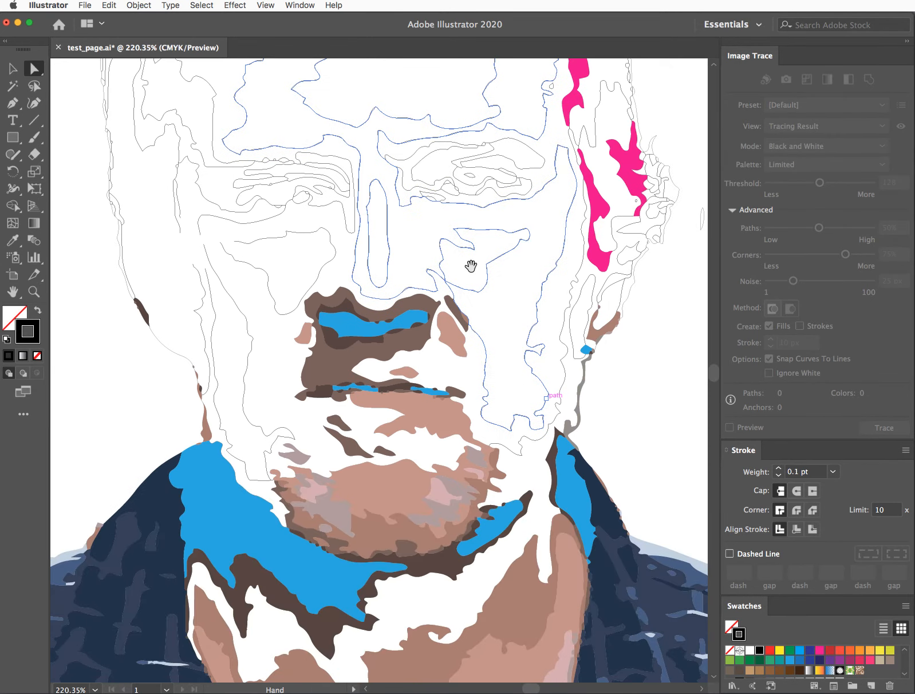
pyautogui.moveTo(415, 616); pyautogui.dragTo(209, 314)
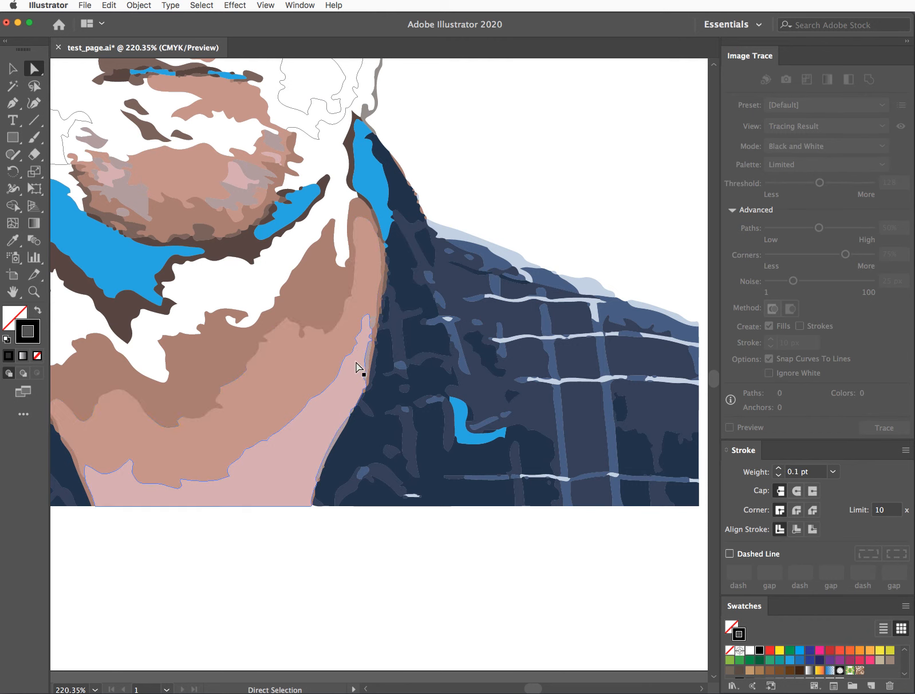
pyautogui.moveTo(355, 376); pyautogui.dragTo(419, 385)
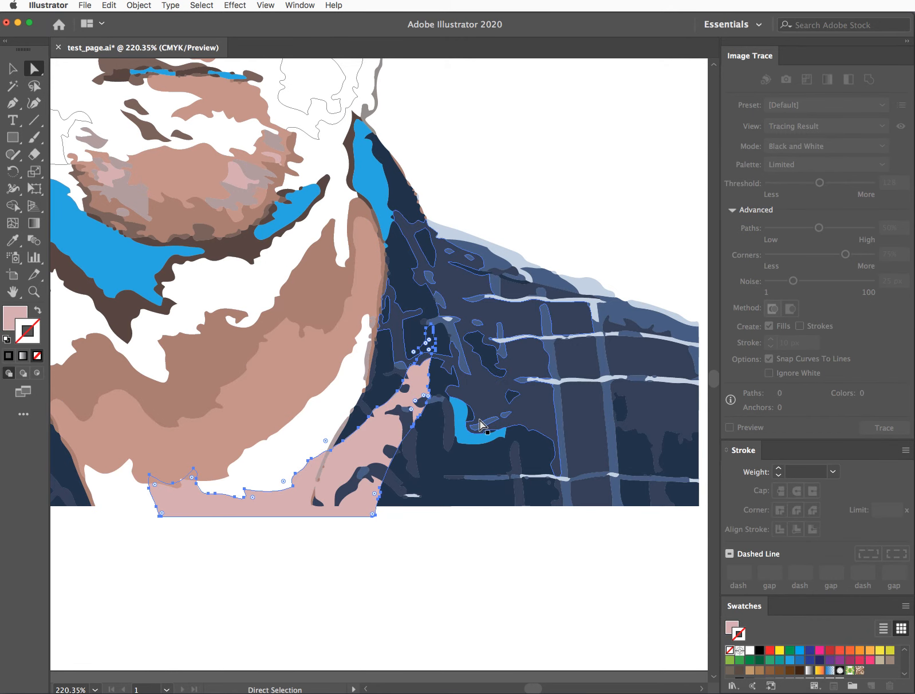
pyautogui.press('super+z')
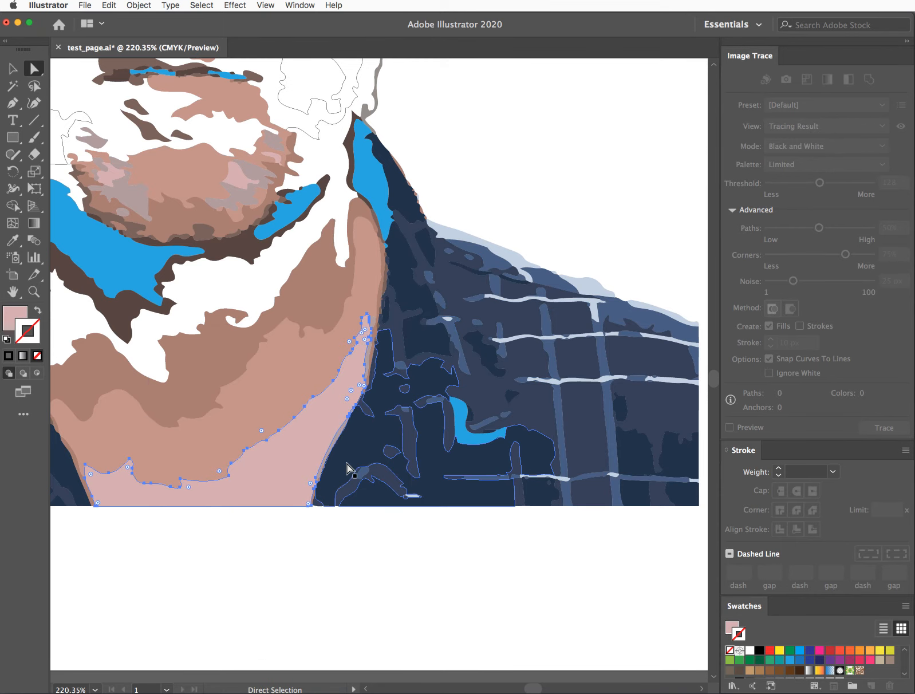
# Select the anchor points across the pink chest edge and plaid shirt front in outline mode, and delete them with their connected paths in preview.
pyautogui.press('v')
pyautogui.press('super+y')
pyautogui.press('a')
pyautogui.click(380, 562)
pyautogui.moveTo(347, 405); pyautogui.dragTo(470, 423)
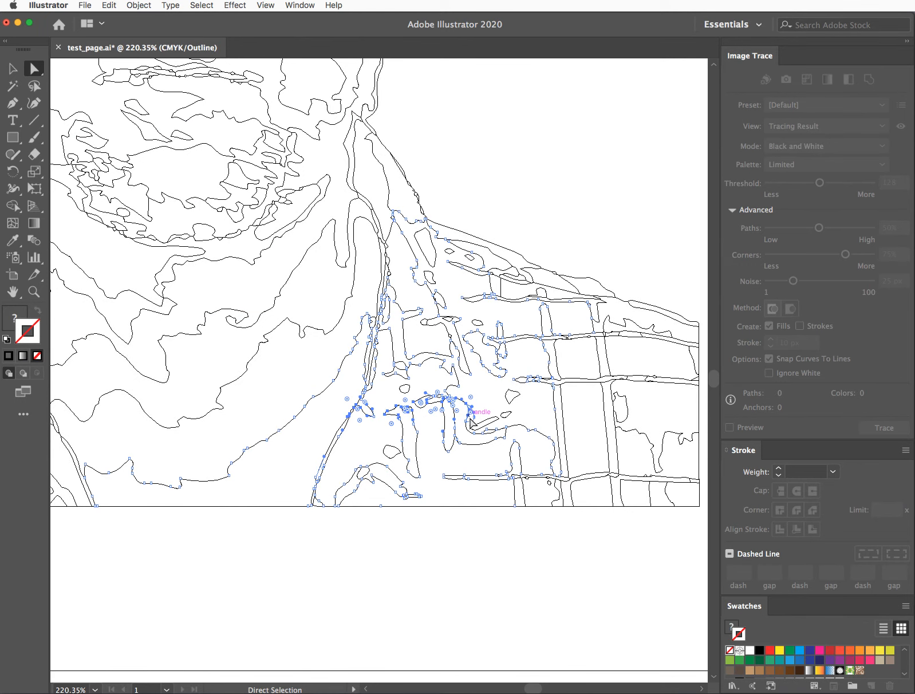
pyautogui.press('v')
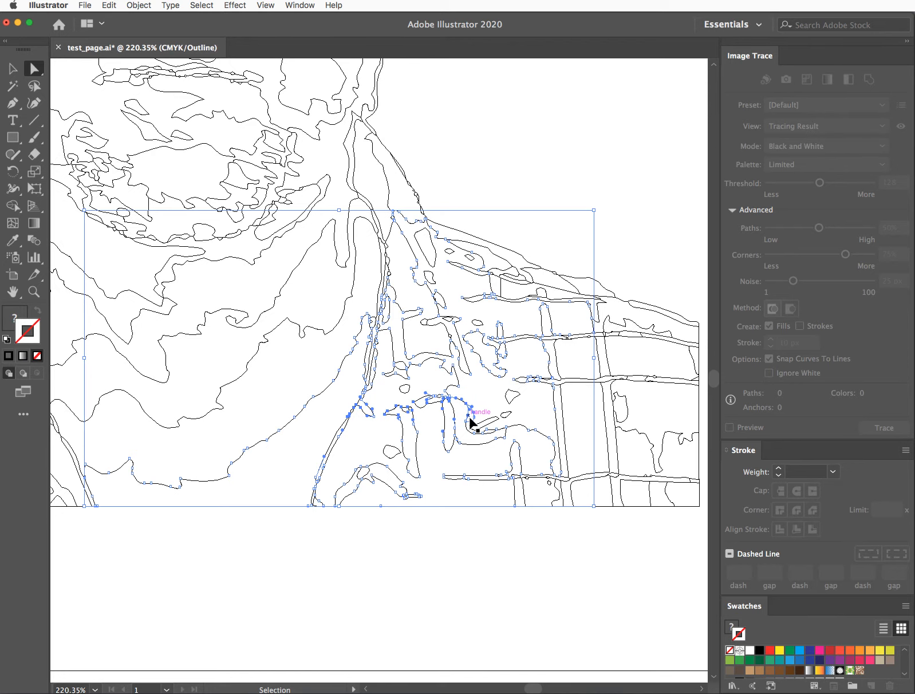
pyautogui.press('super+y')
pyautogui.press('a')
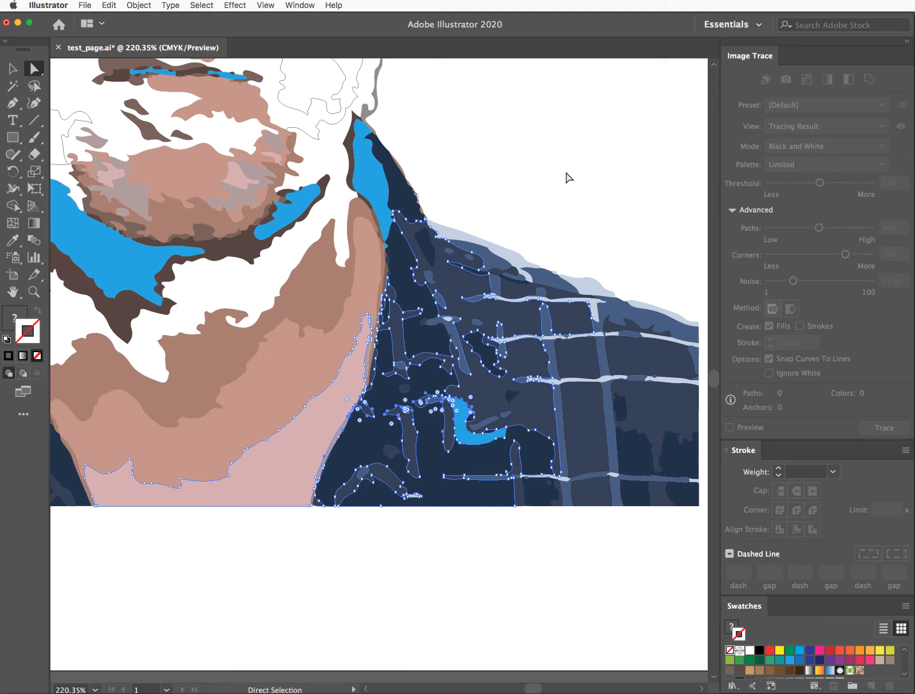
pyautogui.press('BackSpace')
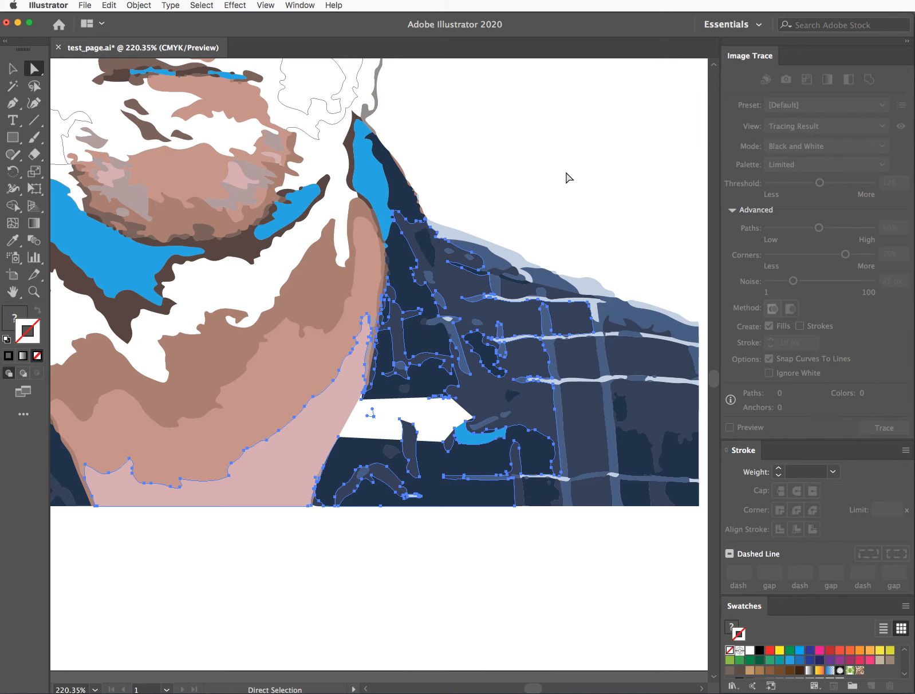
pyautogui.press('Delete')
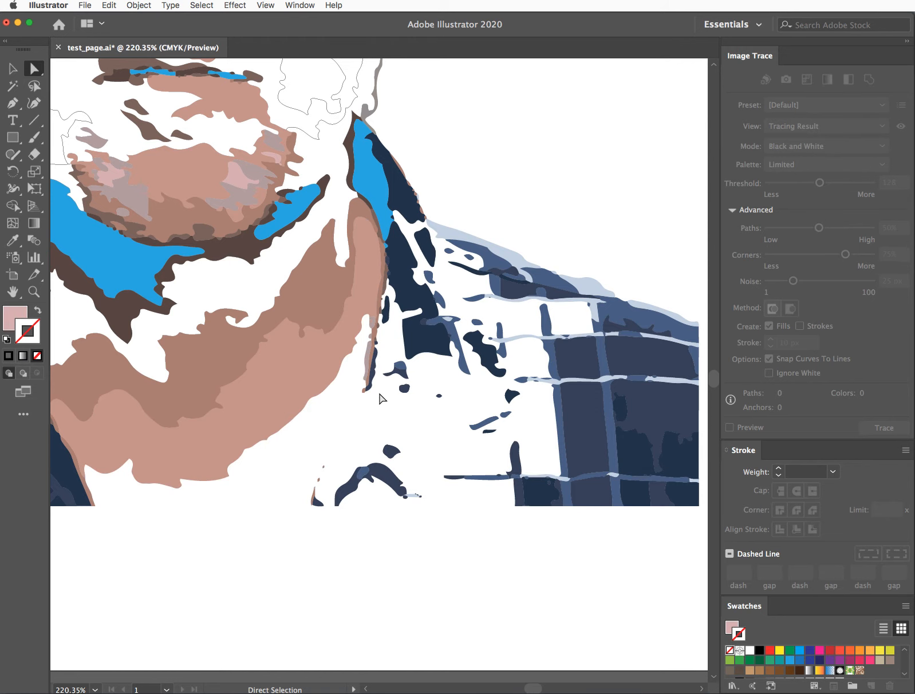
# Select the outline points across the left temple and left eye and set their stroke color to CMYK Magenta.
pyautogui.press('super+minus')
pyautogui.press('super+minus')
pyautogui.press('super+minus')
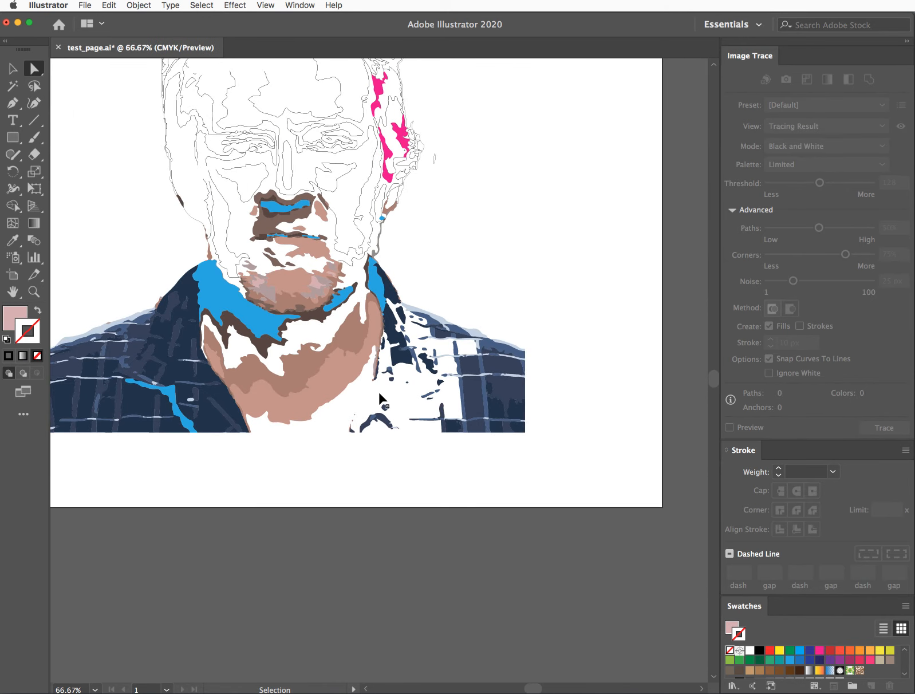
pyautogui.press('super+minus')
pyautogui.moveTo(221, 193)
pyautogui.mouseDown()
pyautogui.moveTo(363, 289)
pyautogui.moveTo(383, 314)
pyautogui.moveTo(365, 337)
pyautogui.mouseUp()
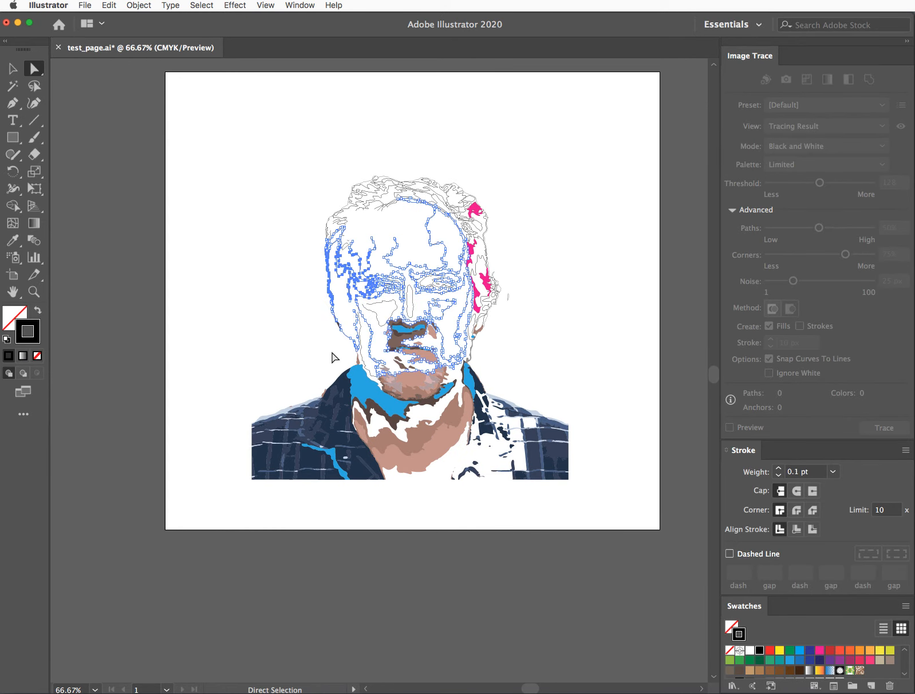
pyautogui.press('v')
pyautogui.press('super+equal')
pyautogui.press('super+equal')
pyautogui.press('super+equal')
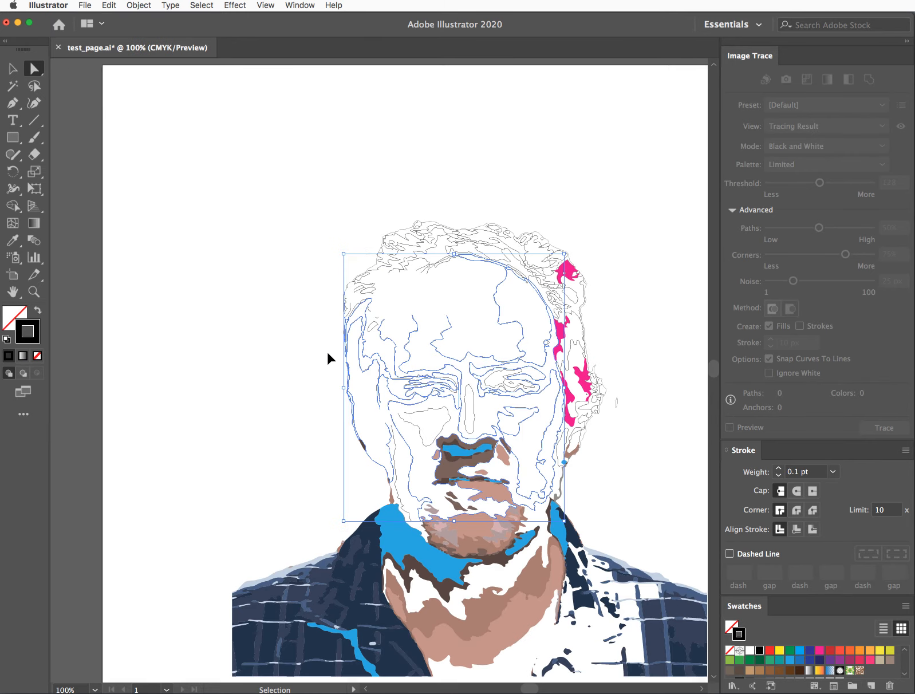
pyautogui.press('a')
pyautogui.moveTo(447, 317); pyautogui.dragTo(316, 261)
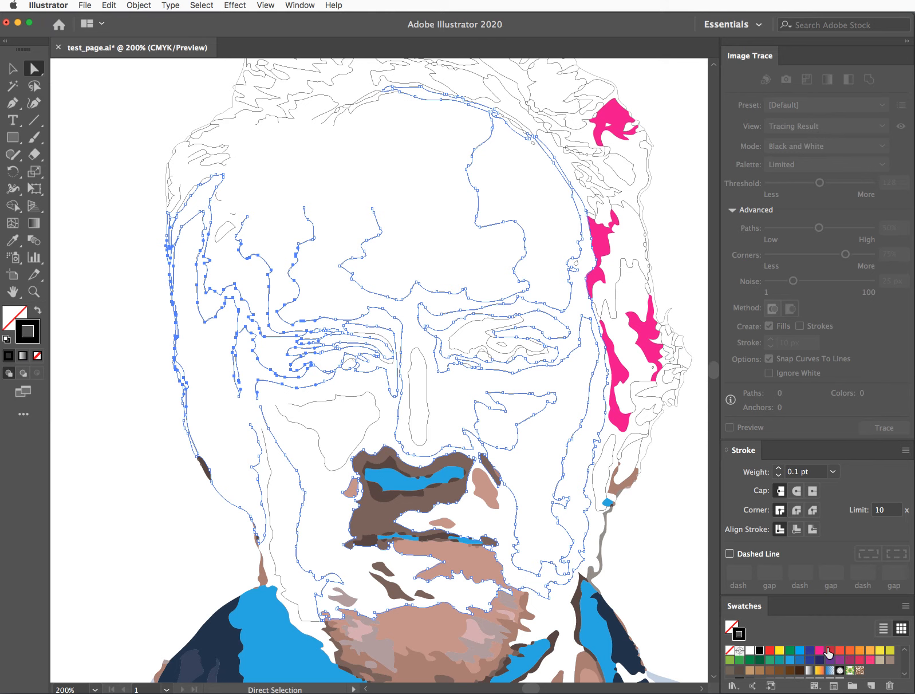
pyautogui.click(819, 651)
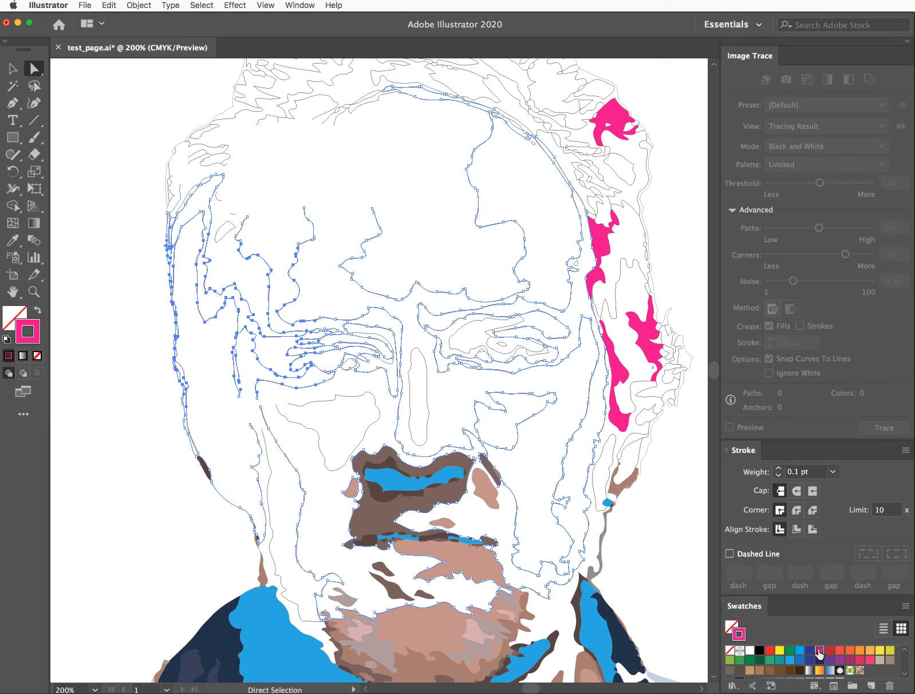
pyautogui.click(113, 319)
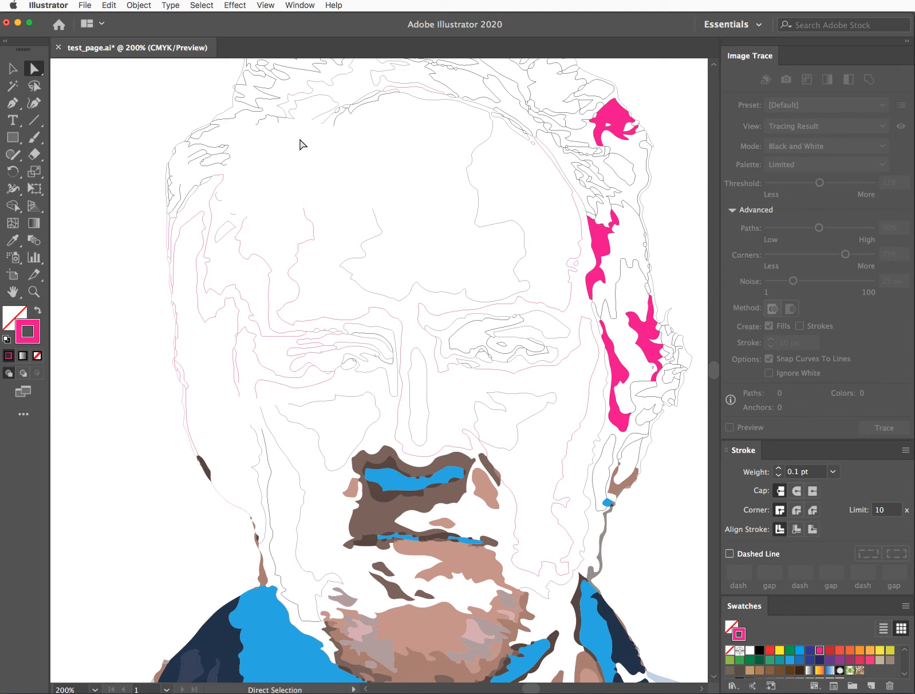
# Apply a dashed stroke with a 12 pt dash to the outlines around the left temple and forehead.
pyautogui.moveTo(185, 149)
pyautogui.mouseDown()
pyautogui.moveTo(292, 239)
pyautogui.moveTo(320, 247)
pyautogui.mouseUp()
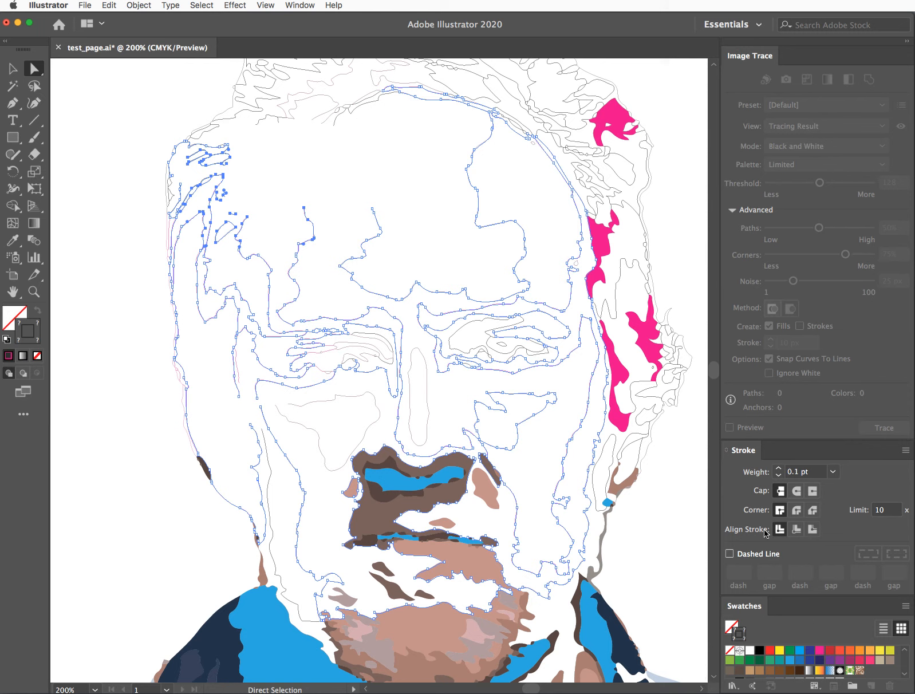
pyautogui.click(730, 553)
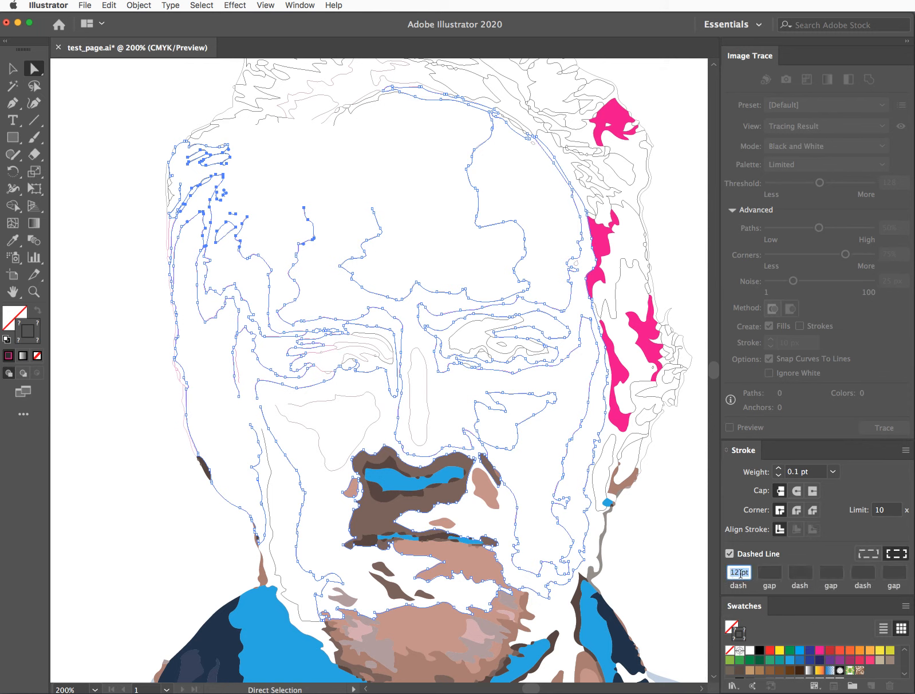
pyautogui.moveTo(740, 573)
pyautogui.mouseDown()
pyautogui.moveTo(723, 577)
pyautogui.moveTo(750, 571)
pyautogui.moveTo(730, 554)
pyautogui.mouseUp()
pyautogui.click(729, 553)
pyautogui.doubleClick(732, 572)
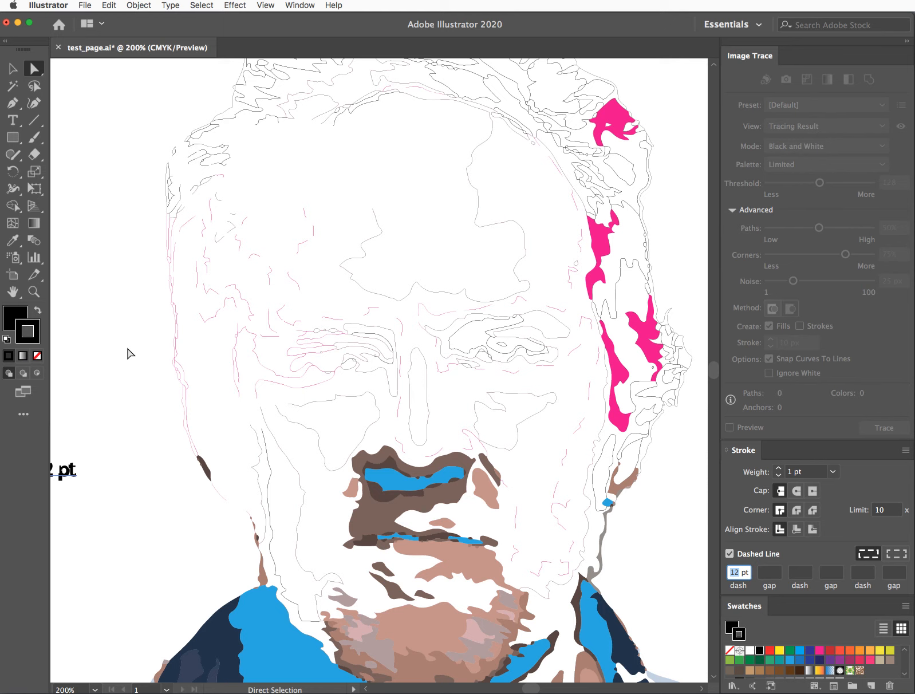
pyautogui.click(128, 353)
# Give the large forehead and nose outline a dashed stroke with a 1 pt dash.
pyautogui.moveTo(460, 149)
pyautogui.mouseDown()
pyautogui.moveTo(495, 163)
pyautogui.moveTo(500, 188)
pyautogui.mouseUp()
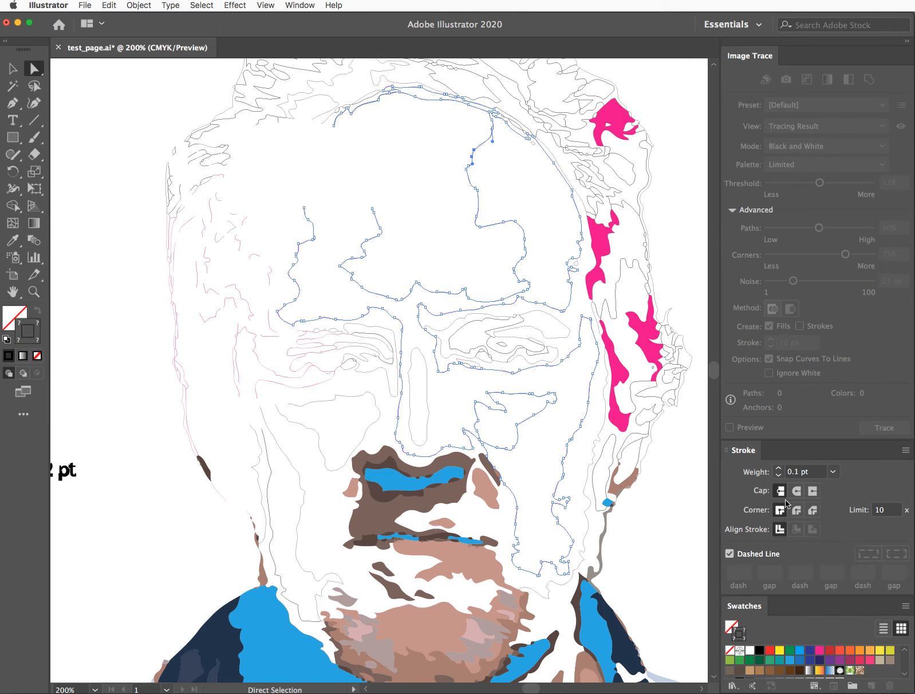
pyautogui.click(730, 554)
pyautogui.click(729, 553)
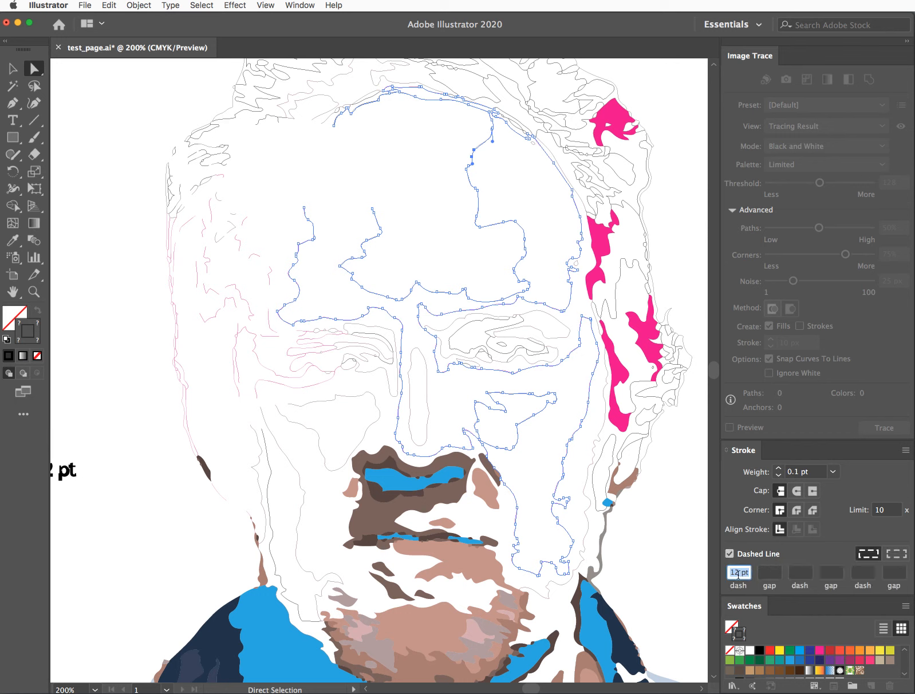
pyautogui.click(738, 571)
pyautogui.press('Return')
pyautogui.click(673, 201)
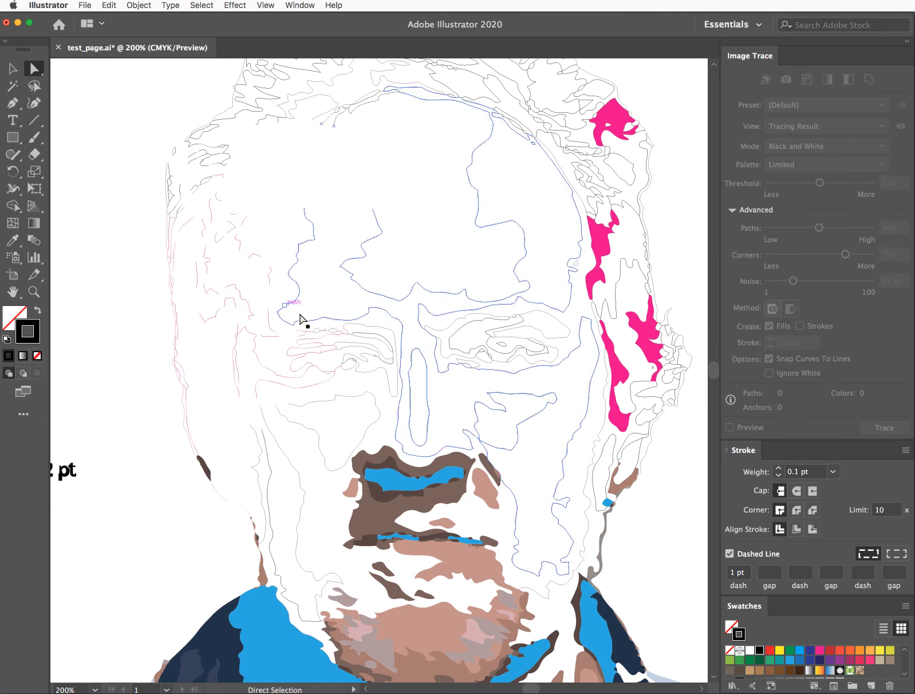
# Examine the dashed and magenta strokes around the left eyebrow up close.
pyautogui.click(34, 291)
pyautogui.moveTo(225, 190); pyautogui.dragTo(382, 378)
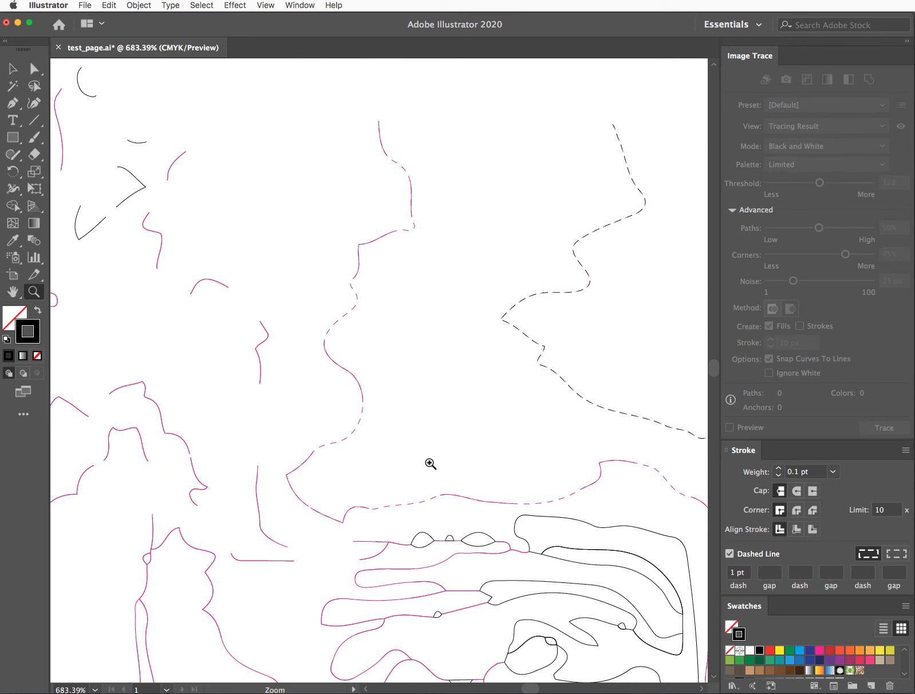
pyautogui.click(12, 69)
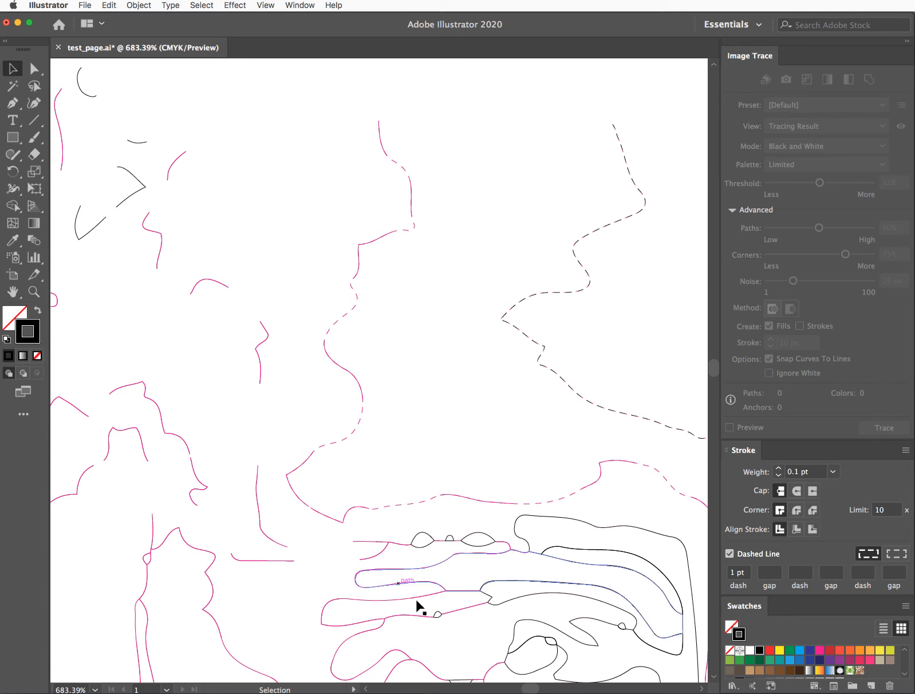
pyautogui.press('super+a')
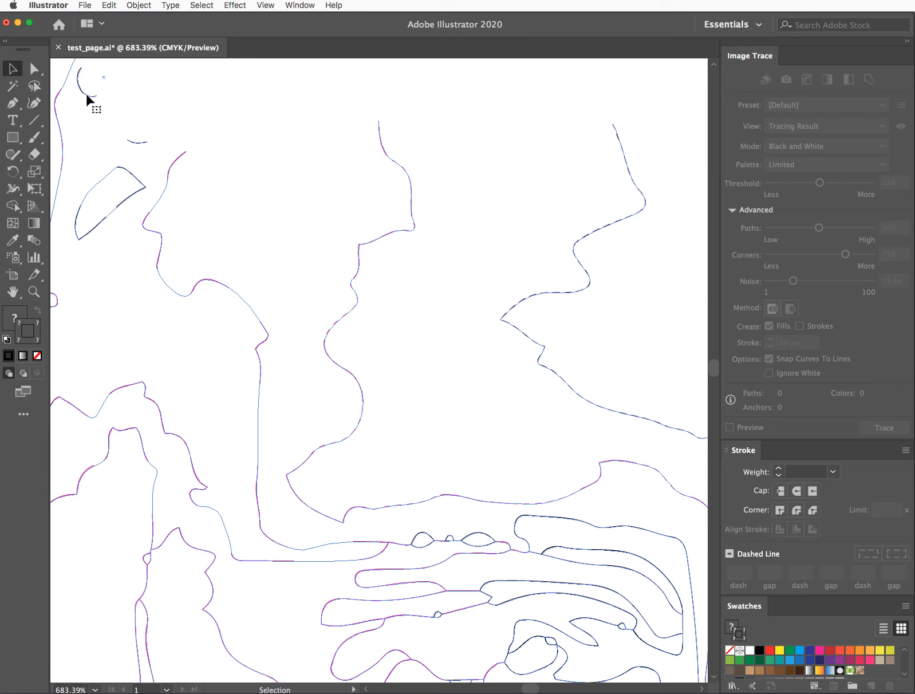
pyautogui.click(35, 69)
pyautogui.click(408, 333)
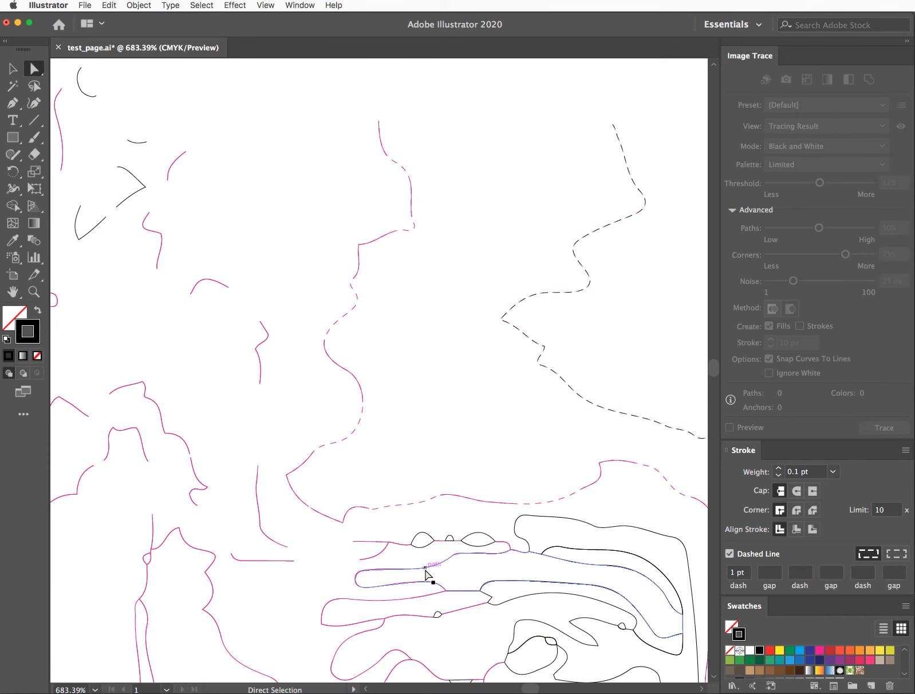
# Try to reshape a curve segment of the left eyelid outline in outline mode, and undo the change.
pyautogui.press('super+y')
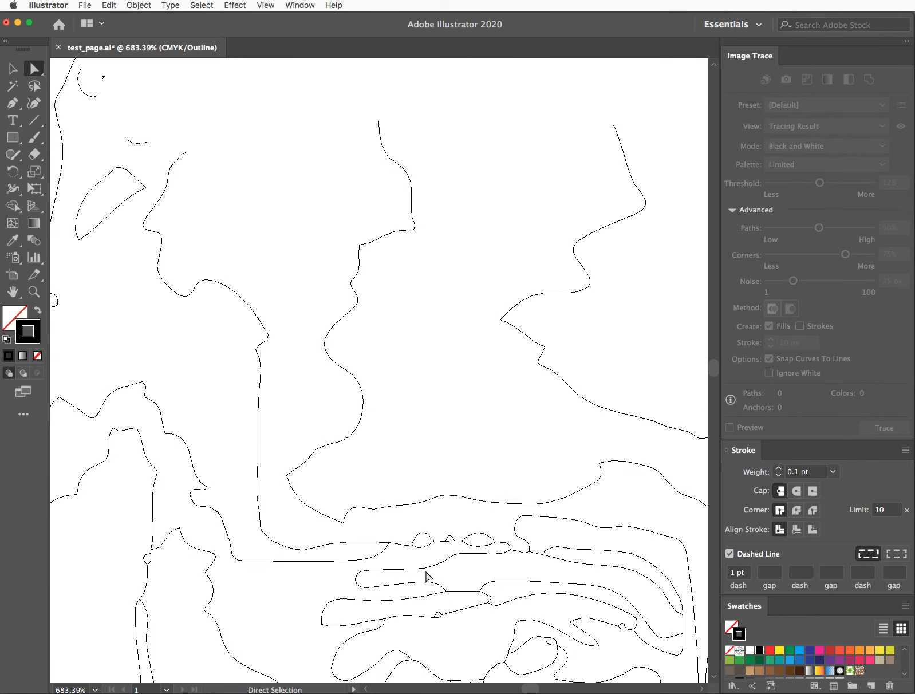
pyautogui.click(426, 568)
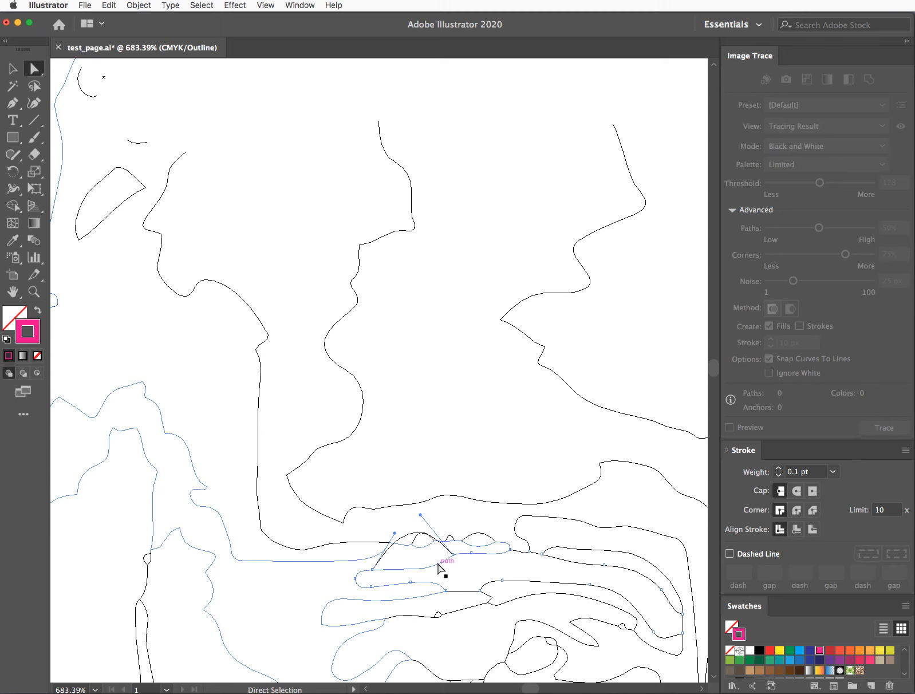
pyautogui.press('super')
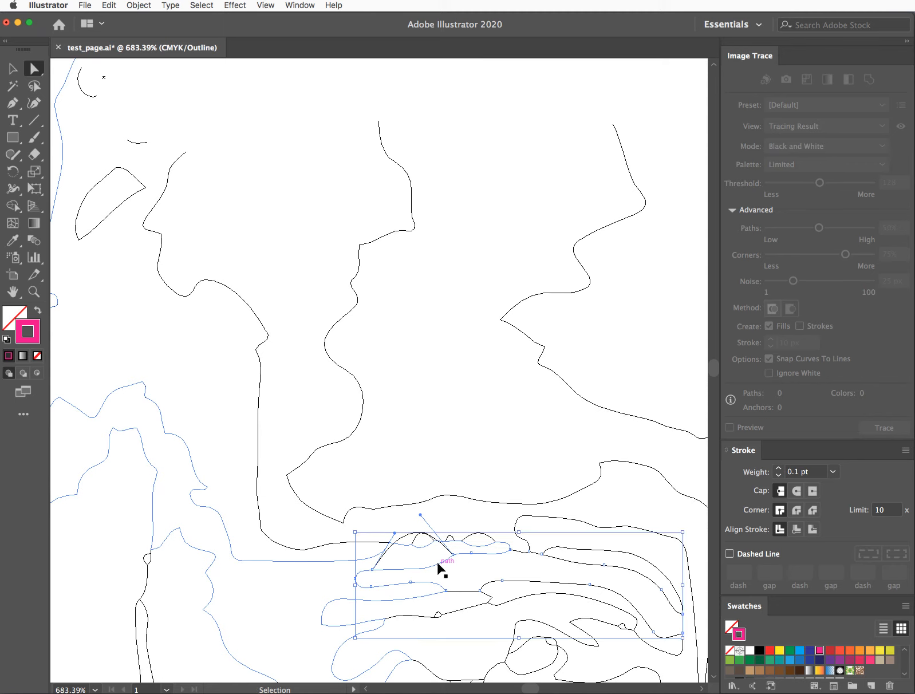
pyautogui.press('super+z')
pyautogui.press('super+shift+a')
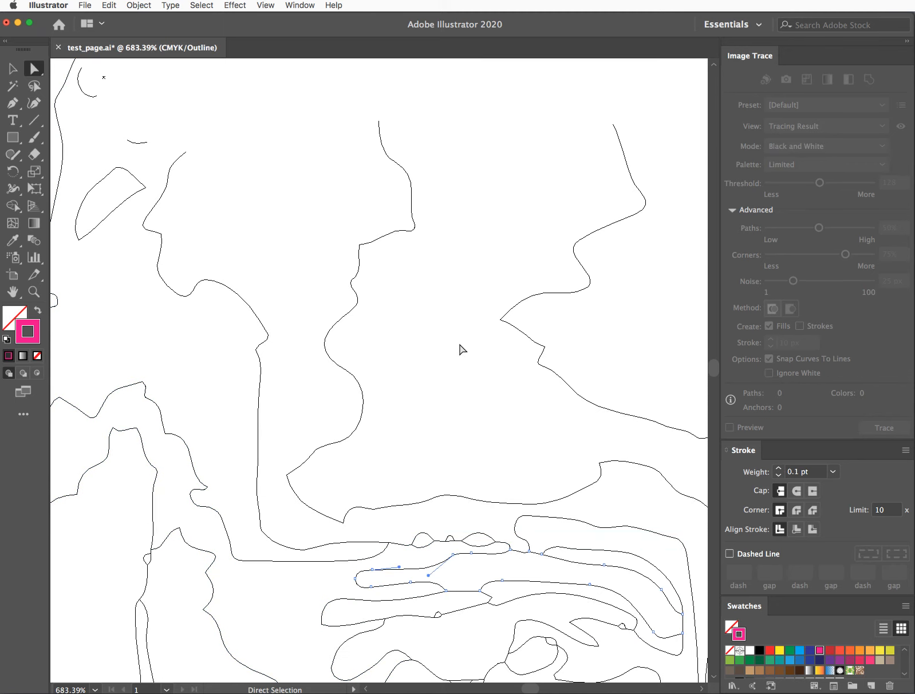
pyautogui.press('super+y')
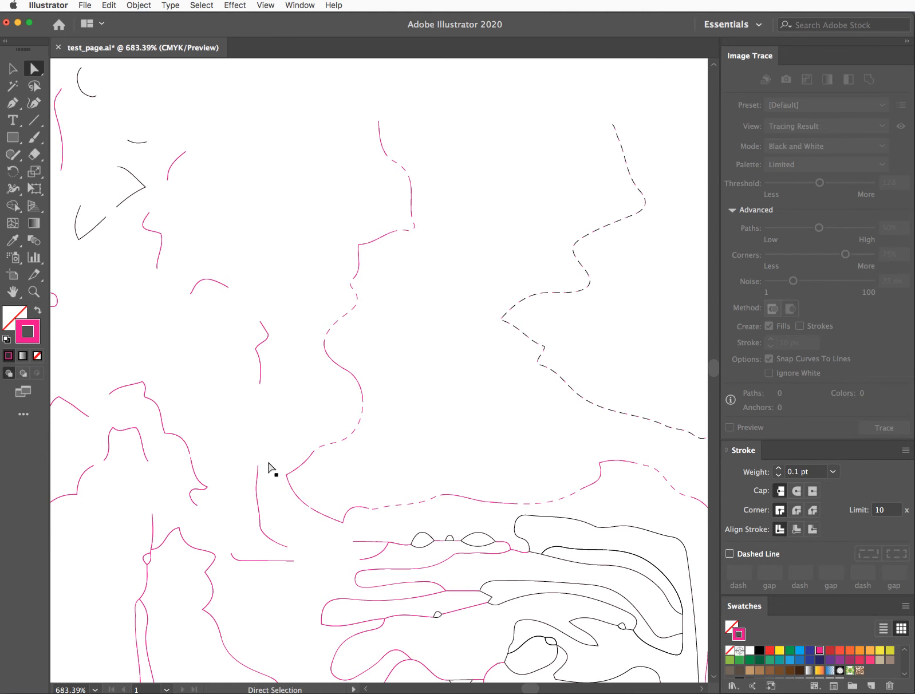
# Delete the stray "12 pt" text beside the portrait.
pyautogui.press('super')
pyautogui.press('super+0')
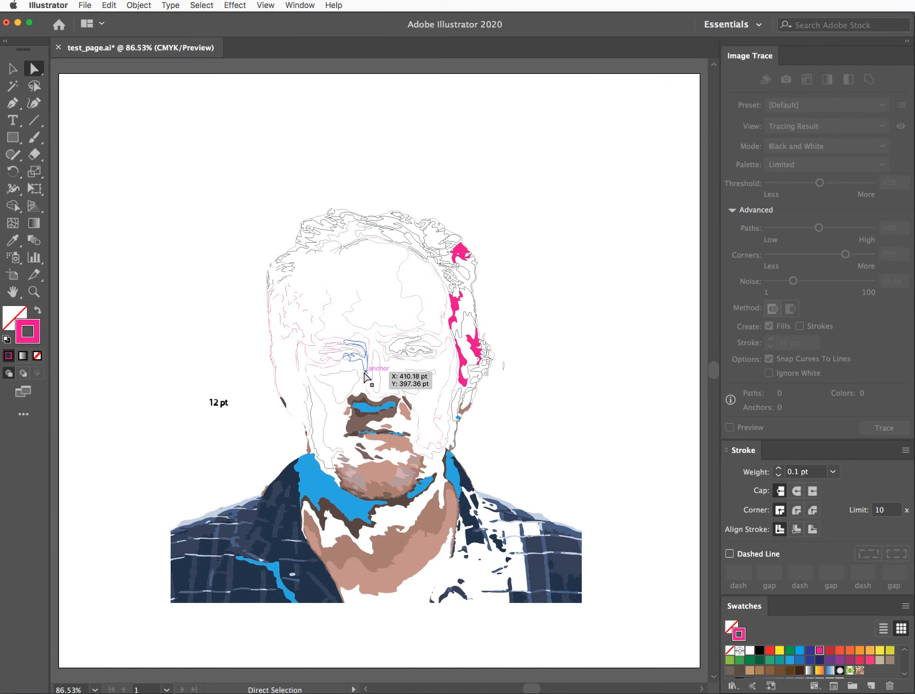
pyautogui.moveTo(180, 373)
pyautogui.mouseDown()
pyautogui.moveTo(239, 409)
pyautogui.moveTo(222, 408)
pyautogui.mouseUp()
pyautogui.press('Delete')
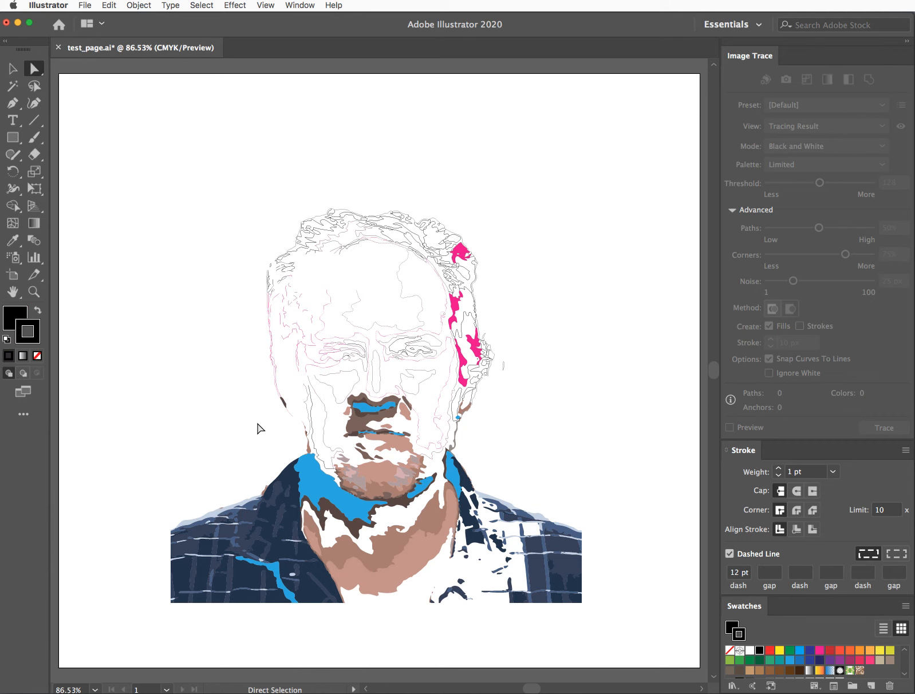
pyautogui.click(34, 292)
pyautogui.moveTo(231, 184); pyautogui.dragTo(546, 477)
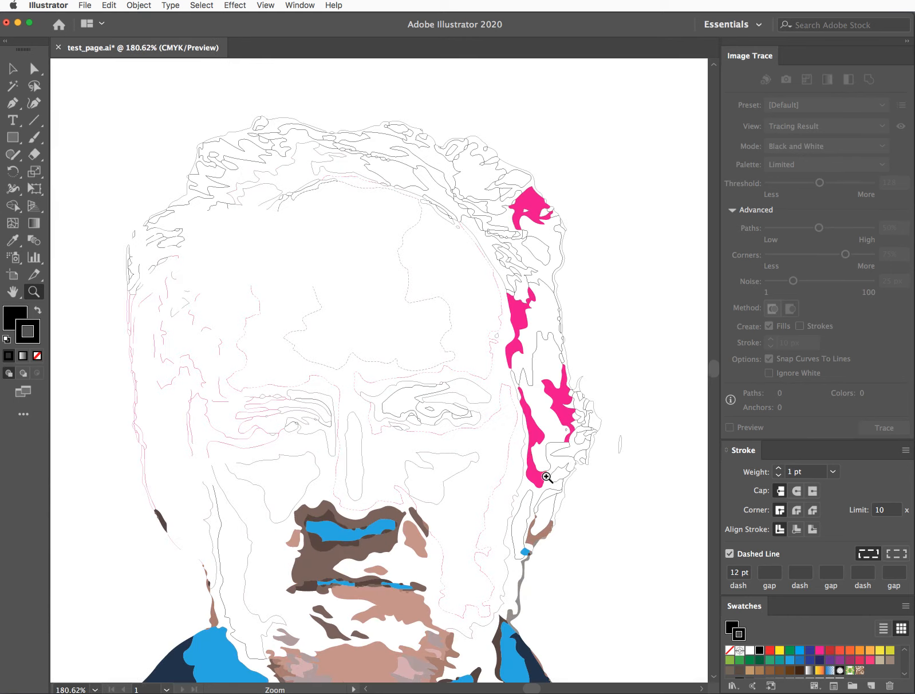
# Delete the outline points along the crown of the hair above the left half of the forehead.
pyautogui.click(33, 69)
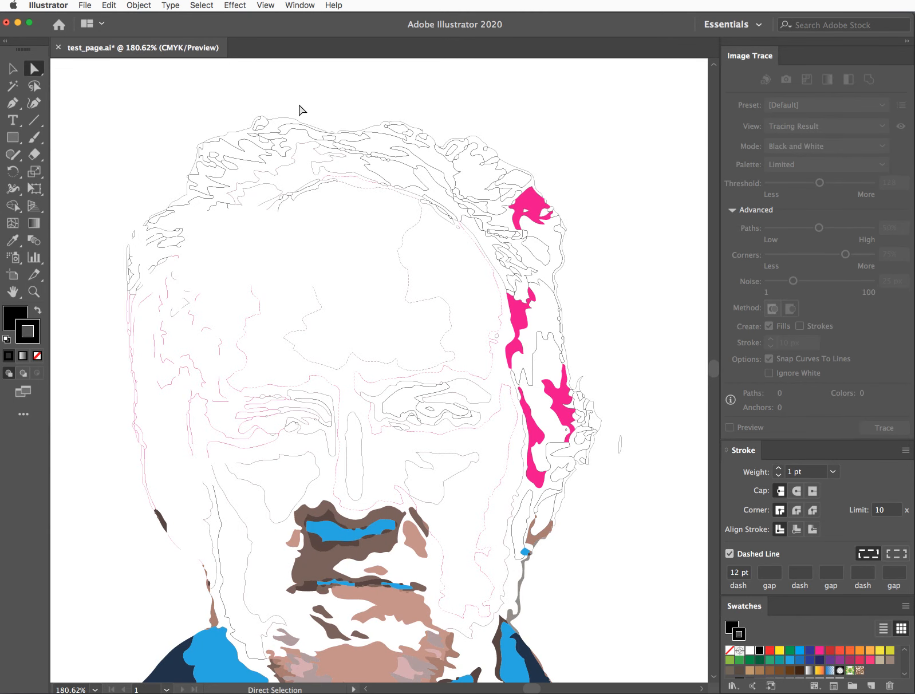
pyautogui.moveTo(226, 115); pyautogui.dragTo(365, 156)
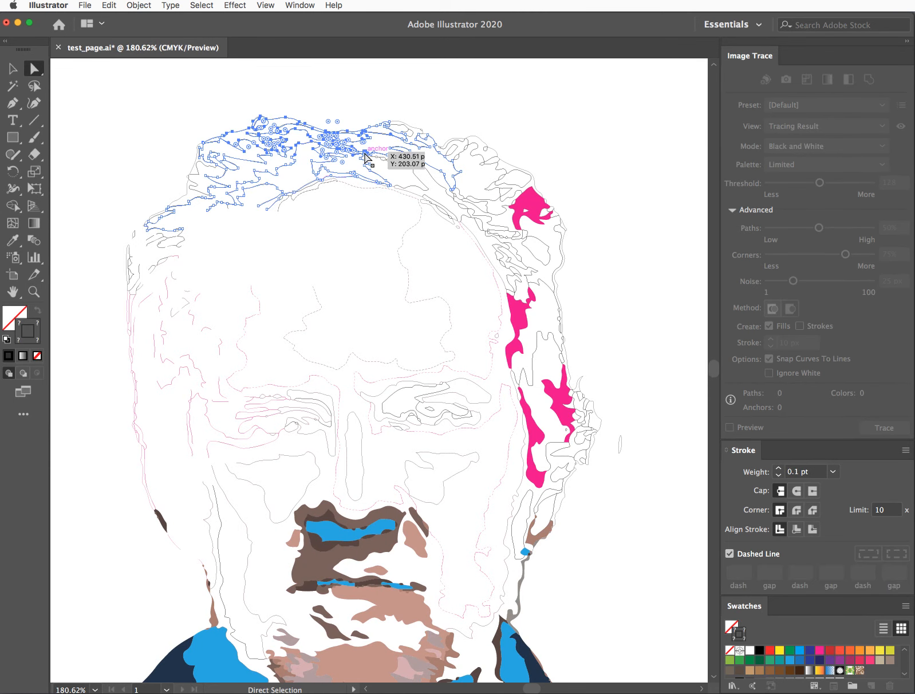
pyautogui.press('Delete')
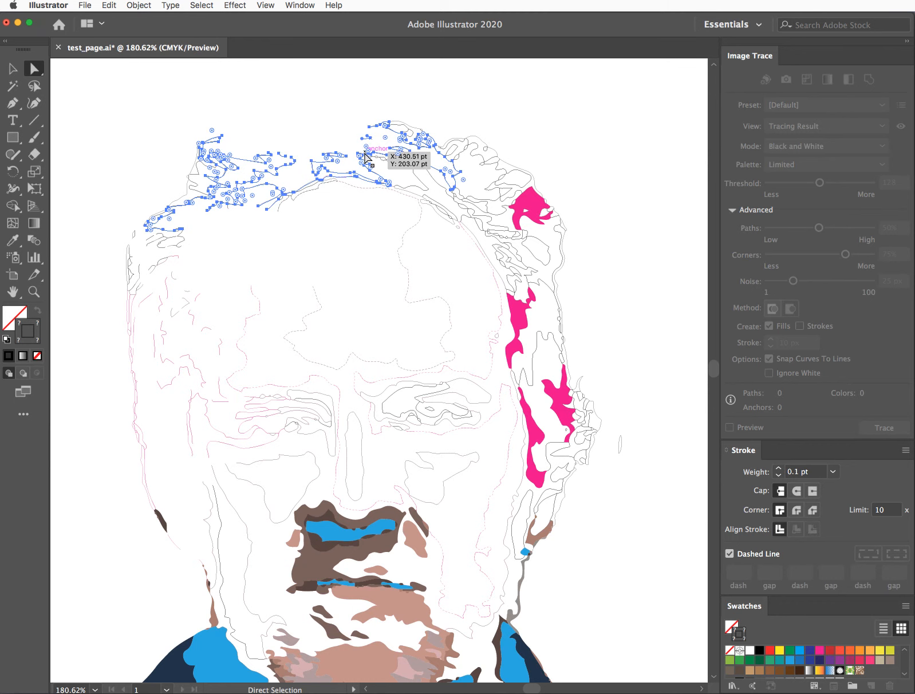
pyautogui.click(619, 169)
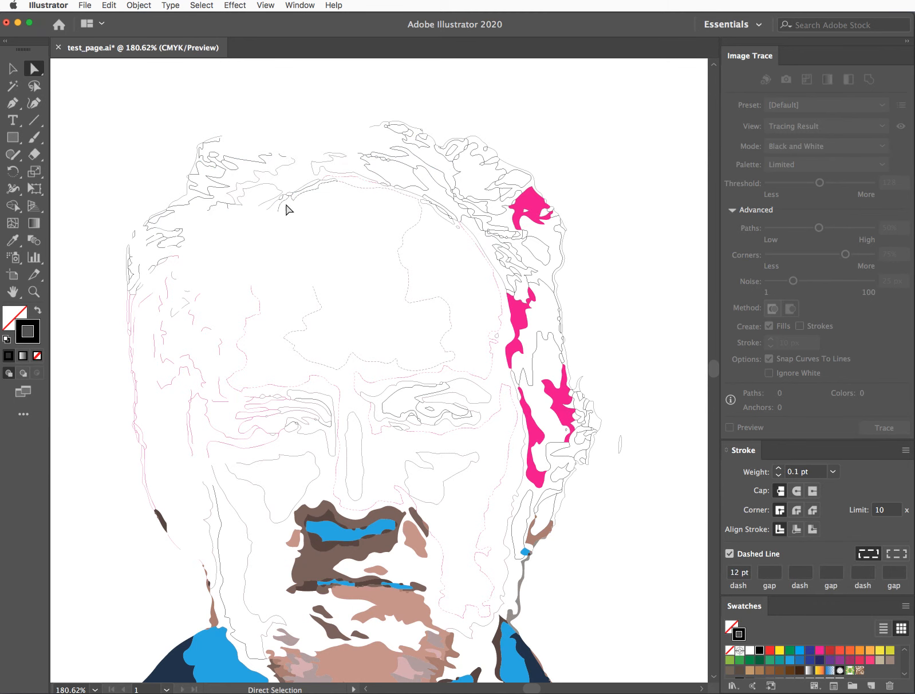
# Set the stroke weight of the hair outlines above the left temple to 1 pt.
pyautogui.moveTo(244, 142); pyautogui.dragTo(251, 176)
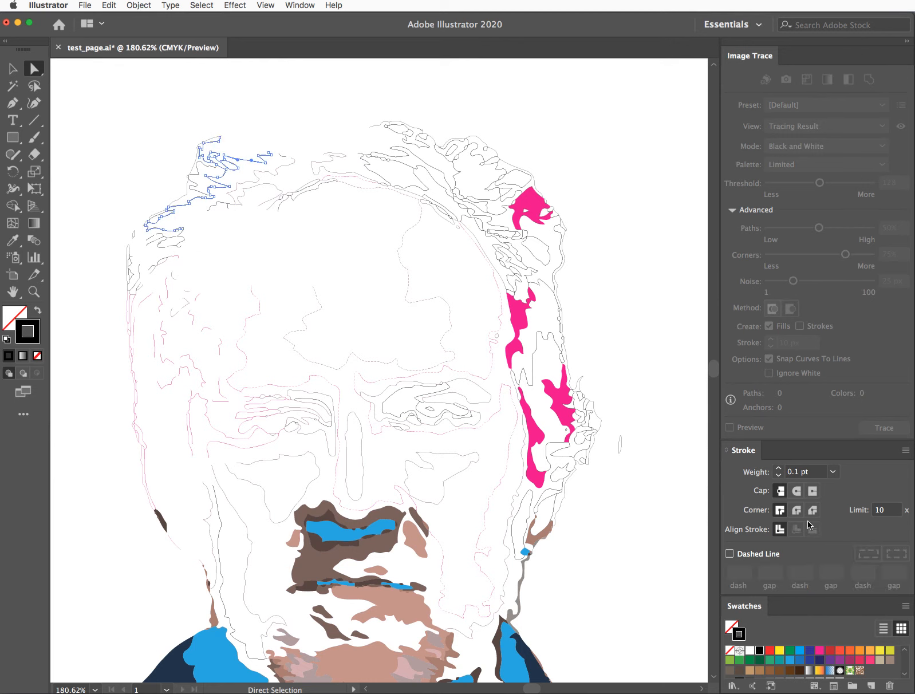
pyautogui.click(778, 467)
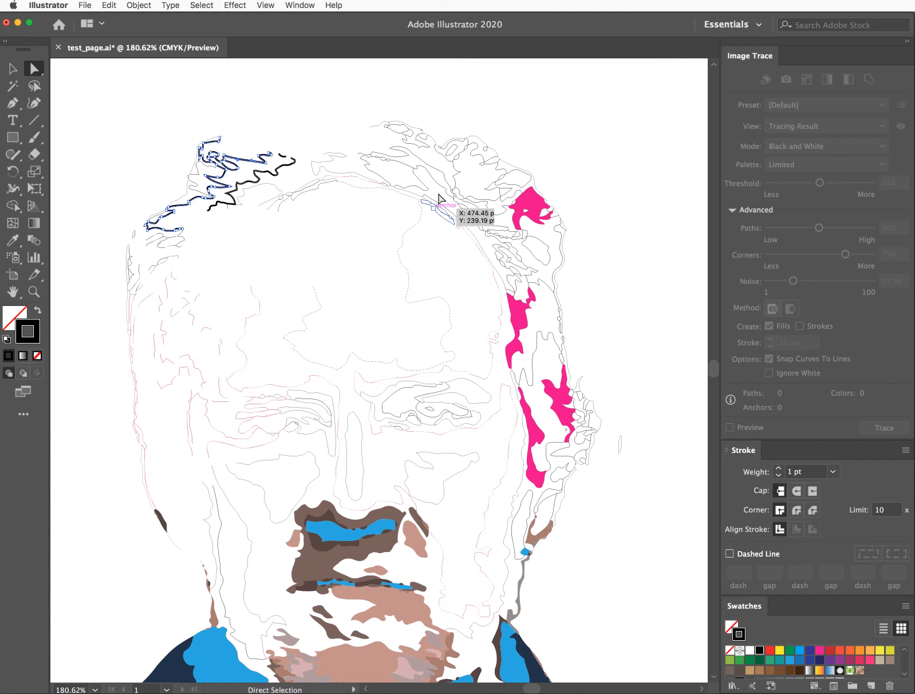
pyautogui.click(628, 150)
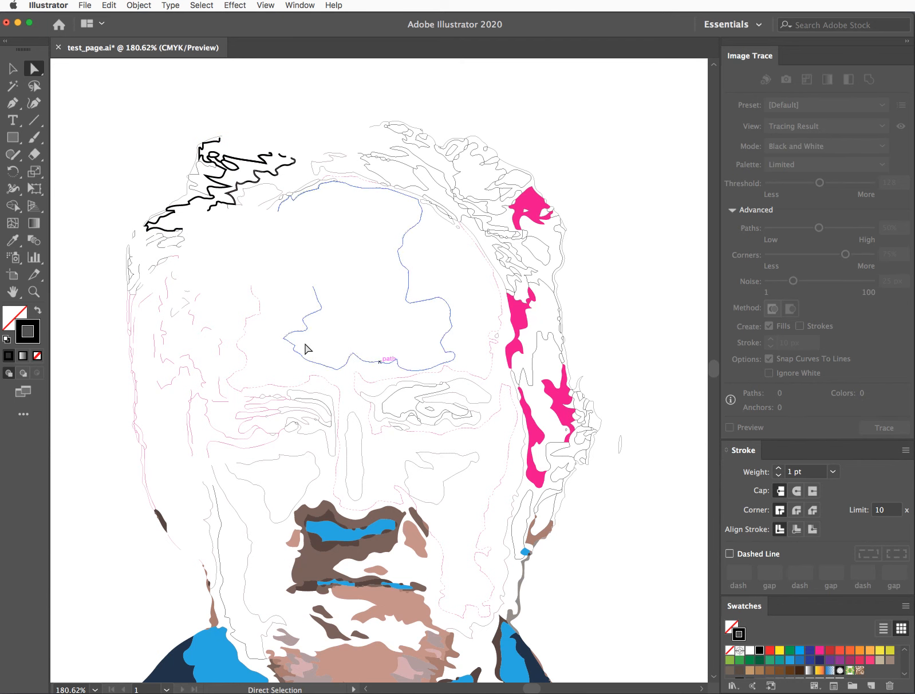
# Give the face outlines that cross the lower left cheek a 3 pt teal stroke with round caps.
pyautogui.moveTo(195, 508); pyautogui.dragTo(247, 532)
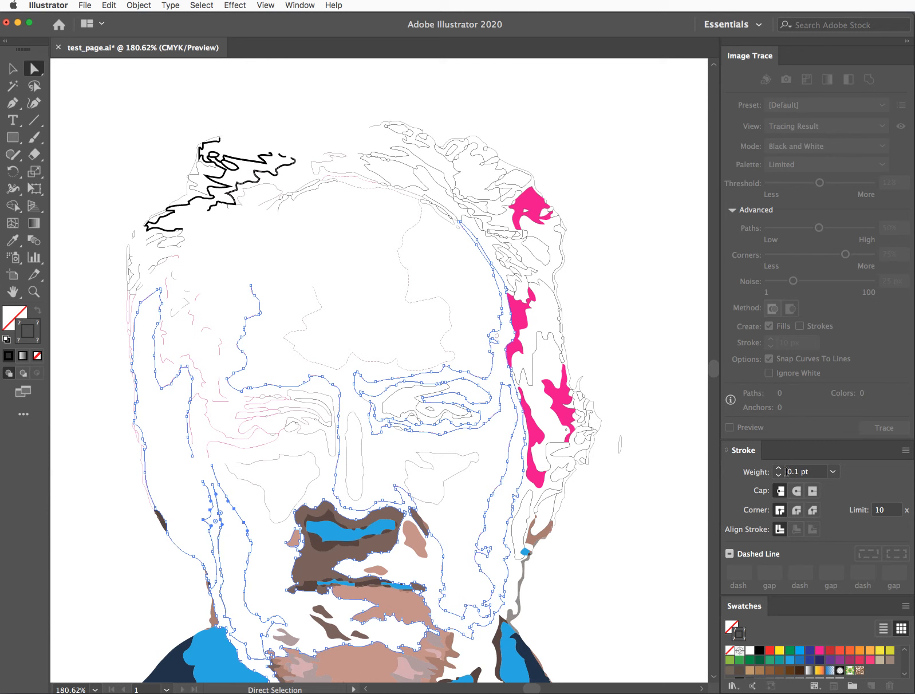
pyautogui.click(777, 469)
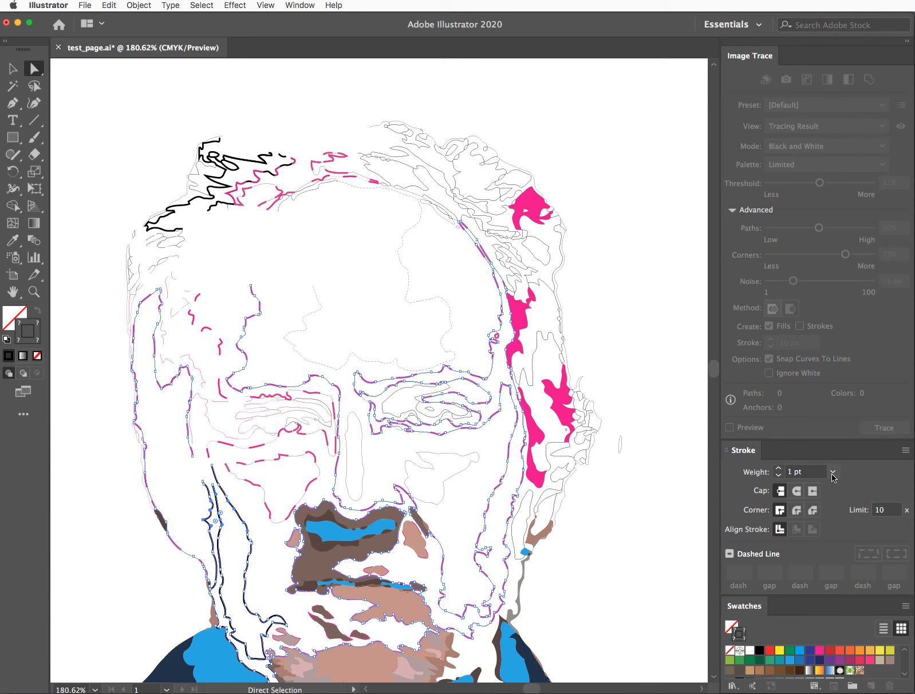
pyautogui.click(778, 468)
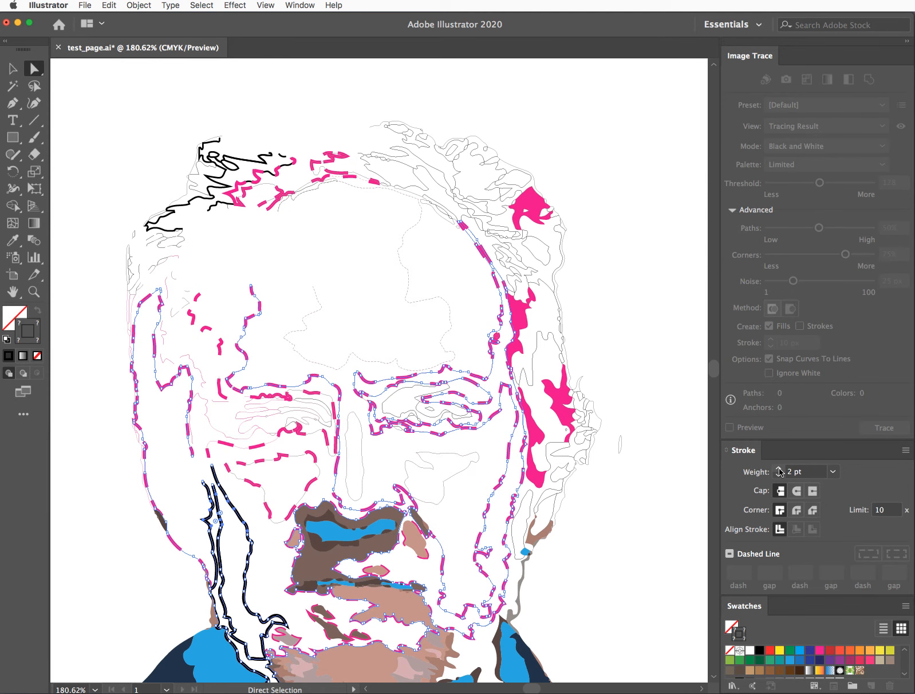
pyautogui.click(778, 468)
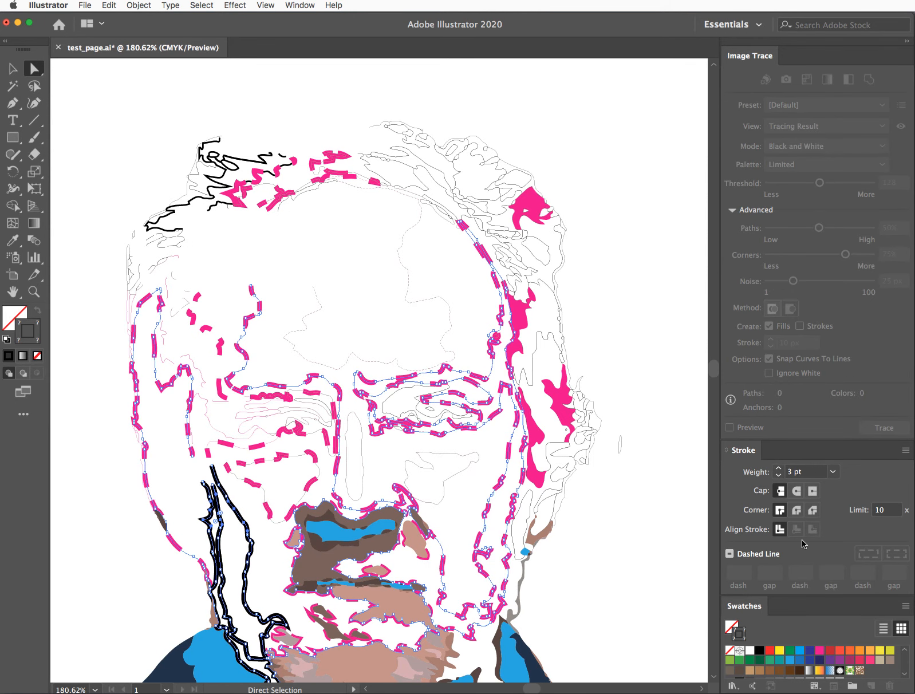
pyautogui.click(778, 660)
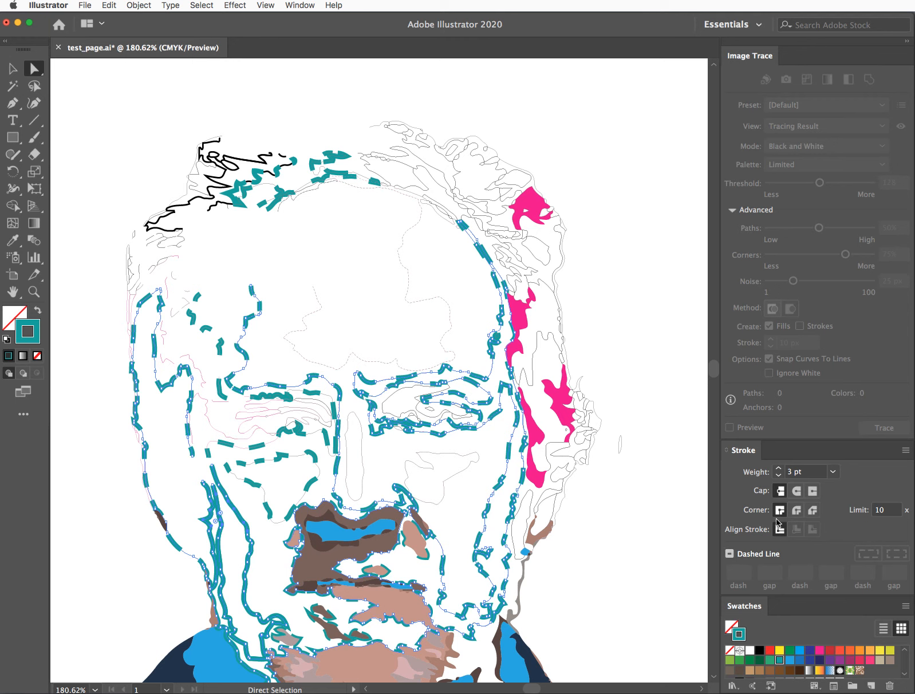
pyautogui.click(796, 491)
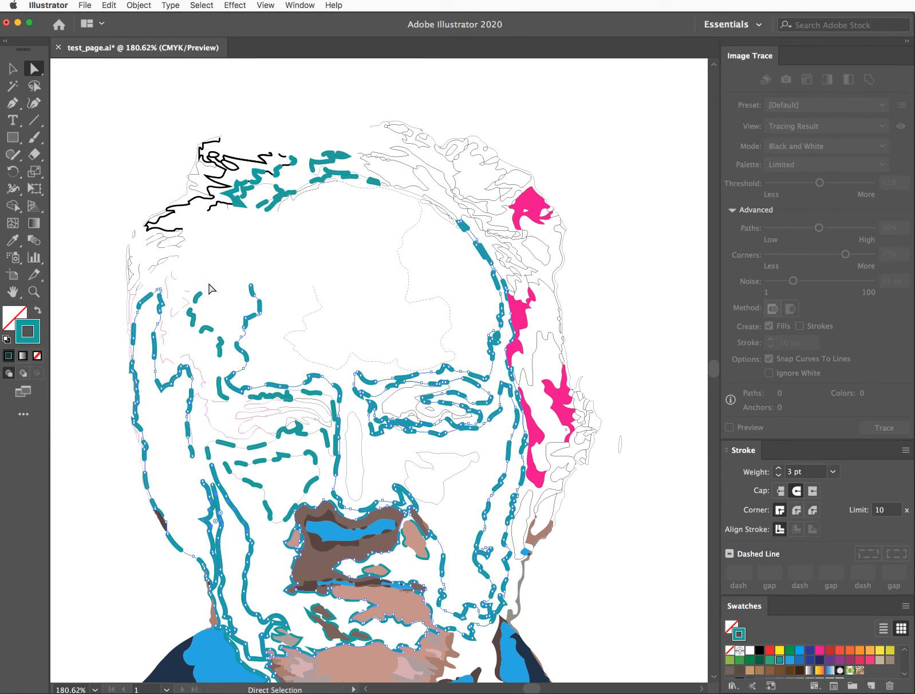
# Compare butt and round caps up close on the teal outlines, and leave them with round caps.
pyautogui.press('super+equal')
pyautogui.press('super+equal')
pyautogui.press('super+equal')
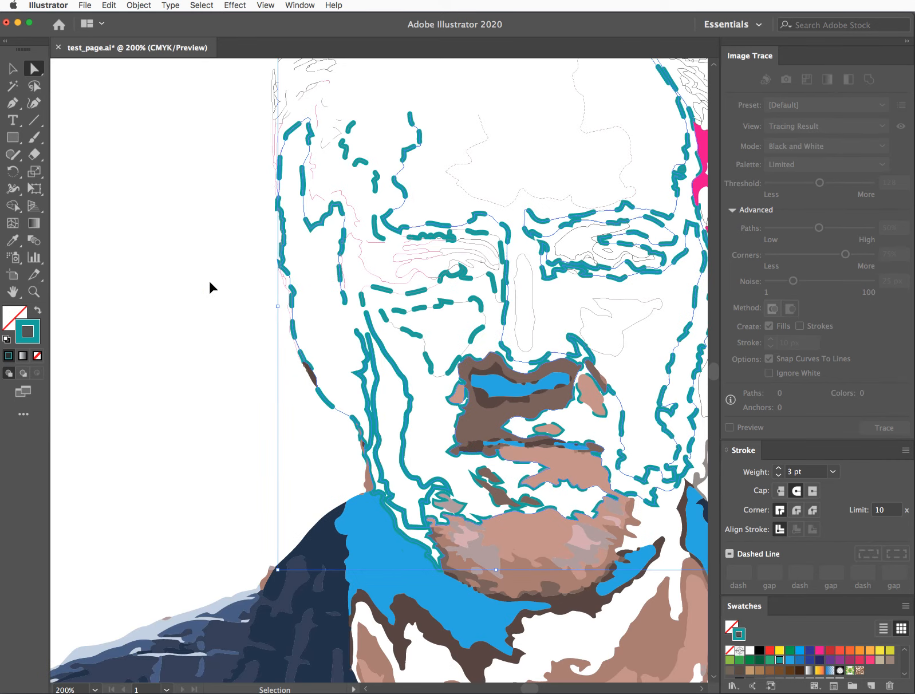
pyautogui.press('super+equal')
pyautogui.press('super+equal')
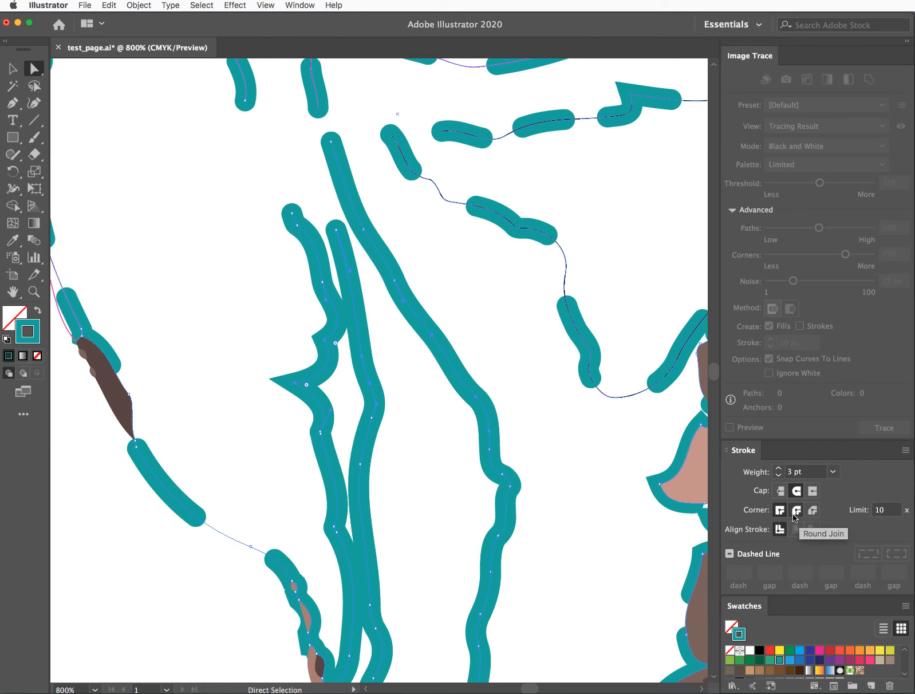
pyautogui.click(780, 491)
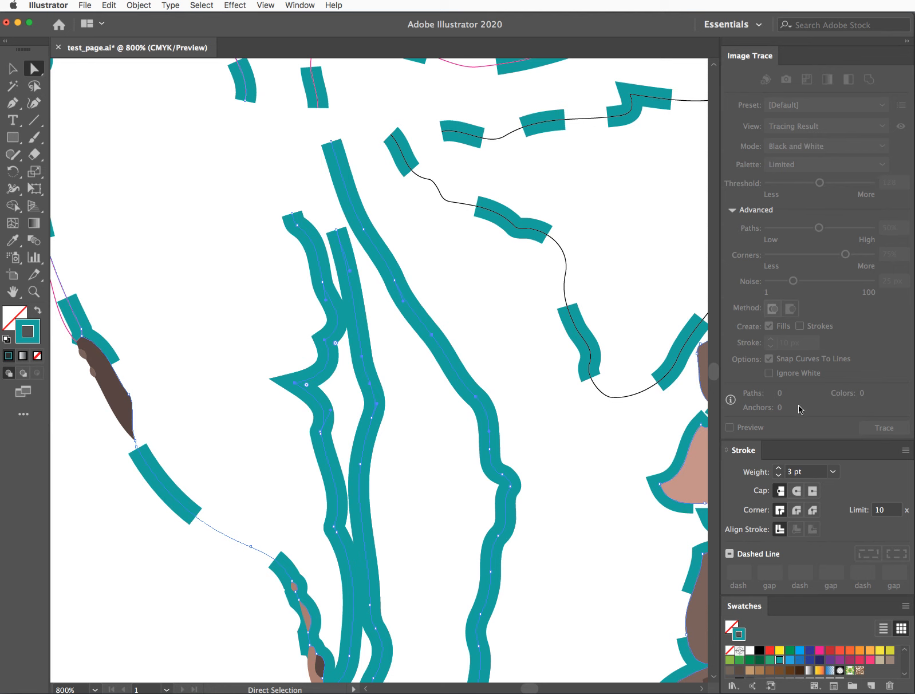
pyautogui.click(796, 491)
pyautogui.click(796, 510)
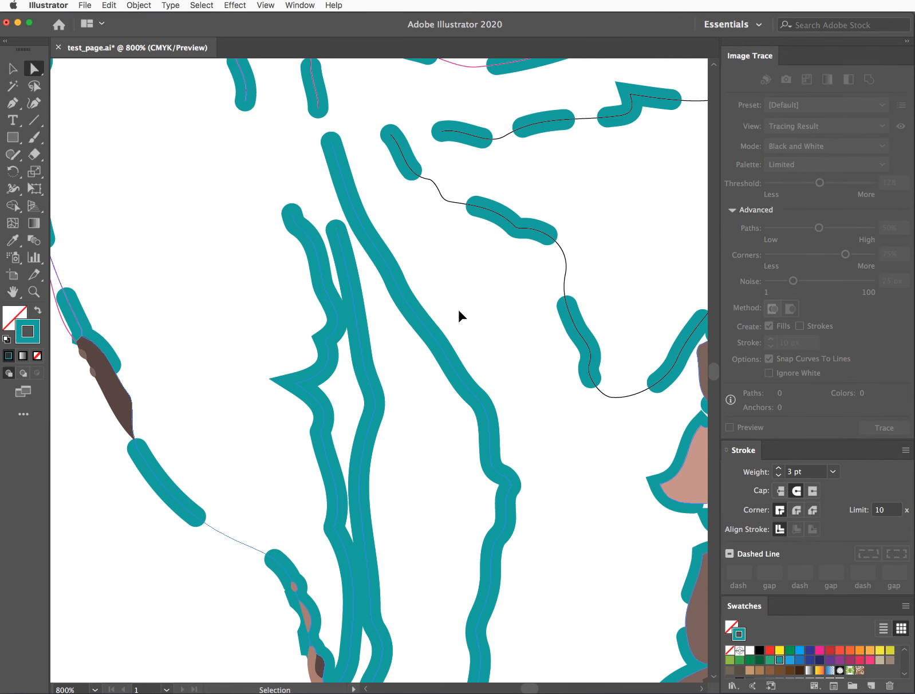
pyautogui.press('super+minus')
pyautogui.press('super+minus')
pyautogui.press('super+minus')
pyautogui.press('super+minus')
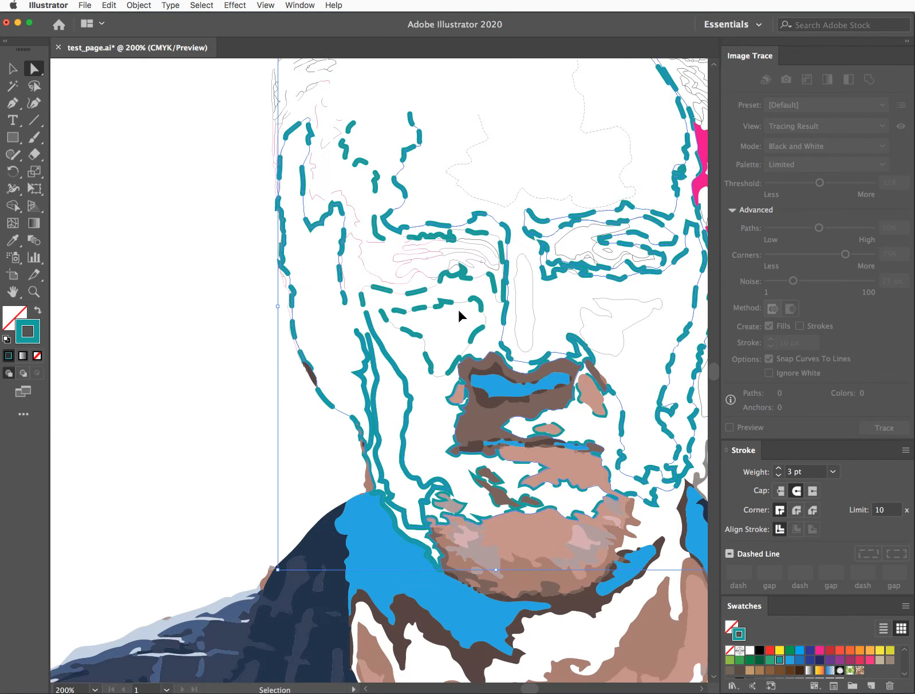
pyautogui.press('a')
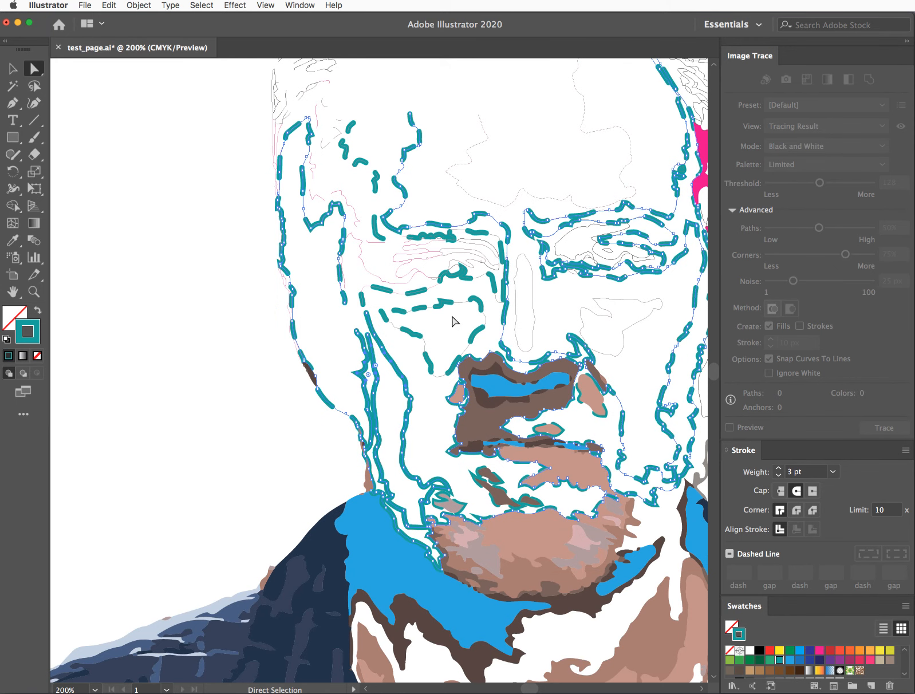
pyautogui.moveTo(551, 310); pyautogui.dragTo(488, 347)
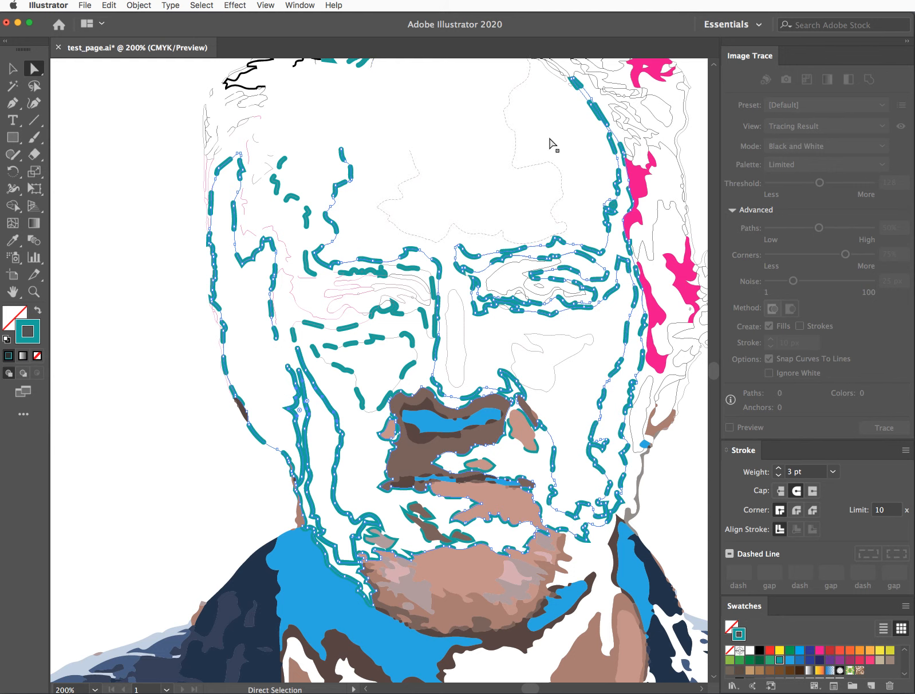
pyautogui.click(170, 189)
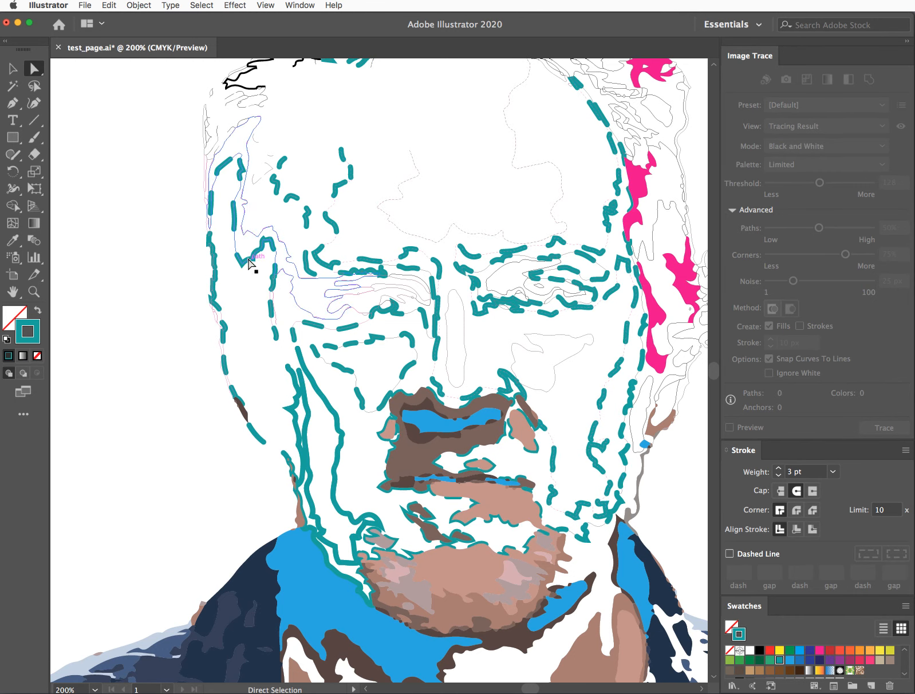
# Ungroup the whole portrait repeatedly and select the blue shape under the nose on its own.
pyautogui.click(13, 69)
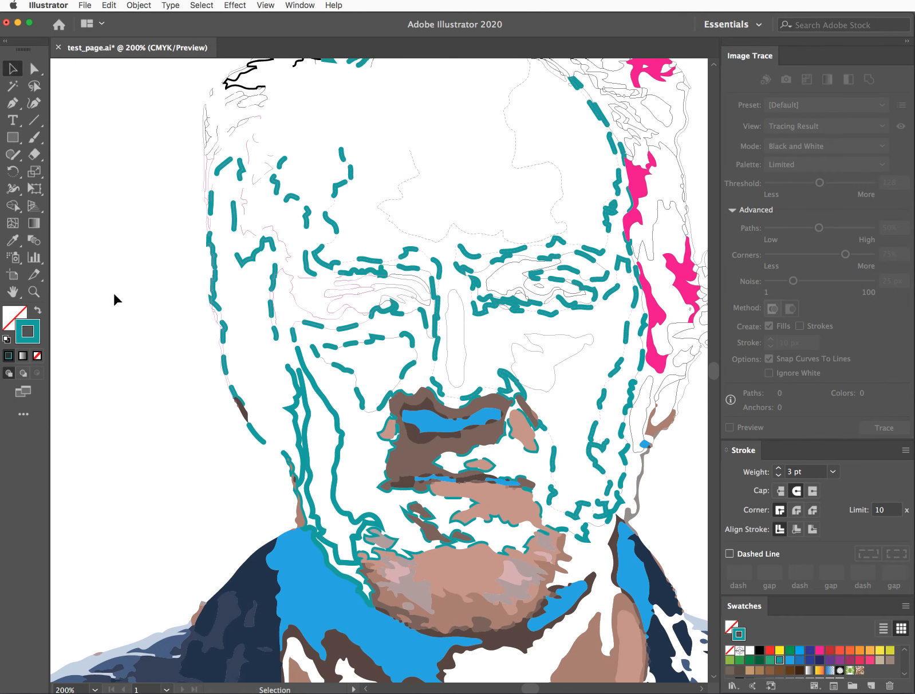
pyautogui.click(426, 426)
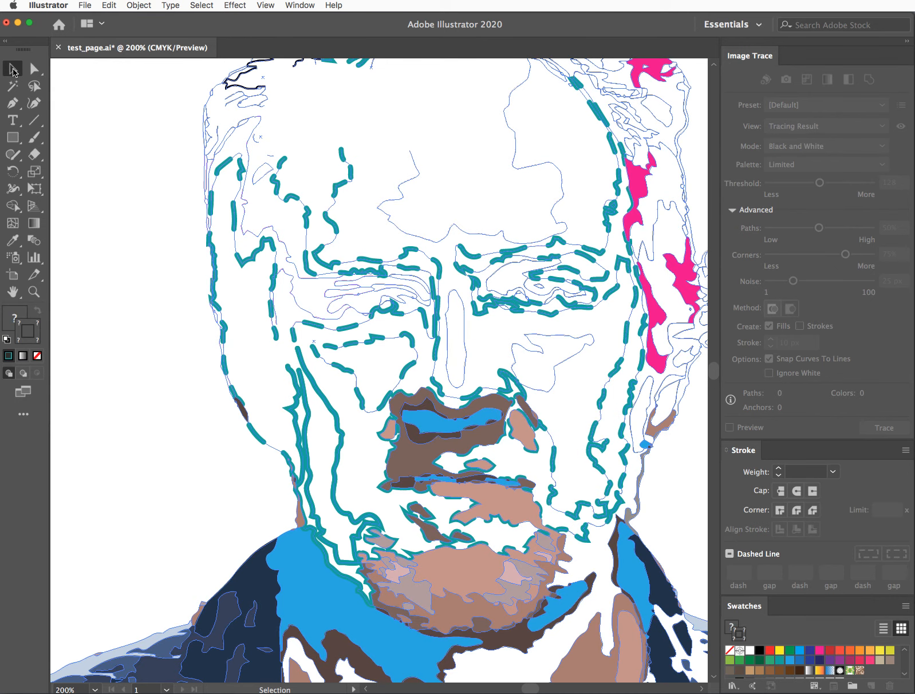
pyautogui.click(137, 5)
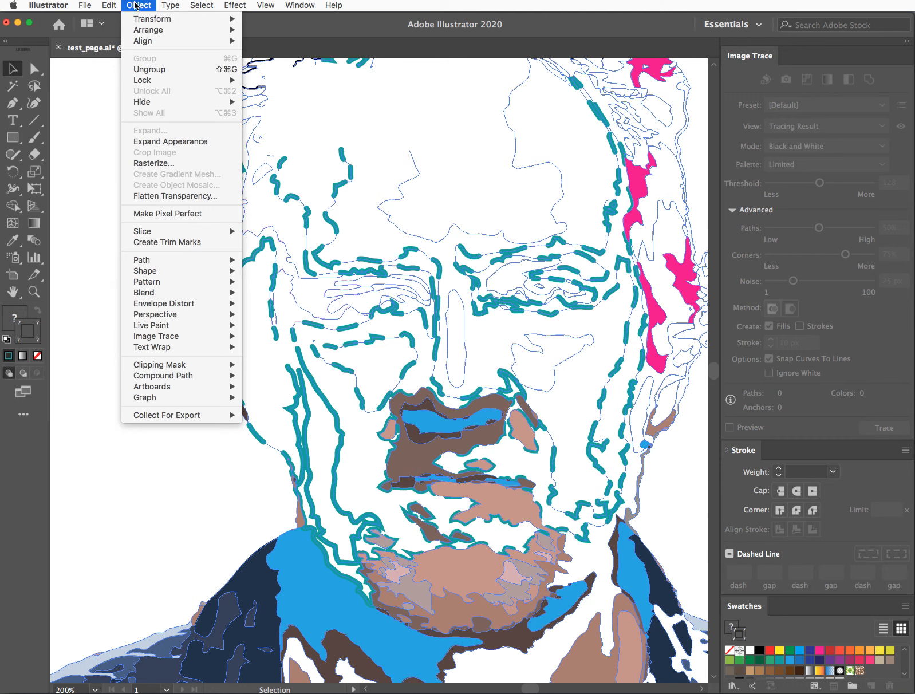
pyautogui.click(150, 69)
pyautogui.click(138, 6)
pyautogui.click(150, 70)
pyautogui.click(139, 6)
pyautogui.click(93, 119)
pyautogui.click(93, 119)
pyautogui.click(424, 423)
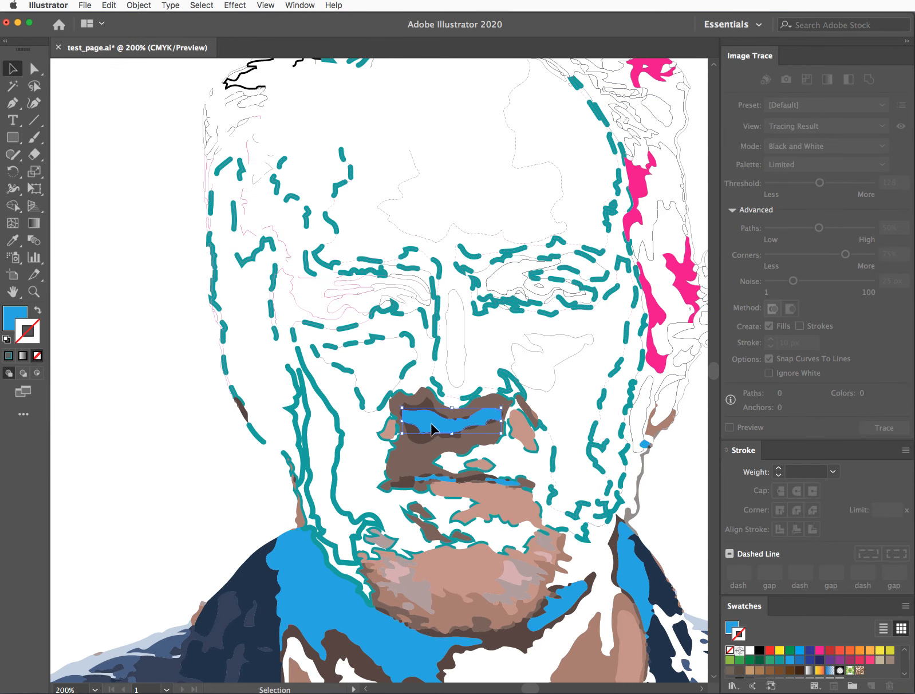
# Try to move the blue shape under the nose out over the left cheek, and undo the move.
pyautogui.moveTo(440, 431); pyautogui.dragTo(212, 371)
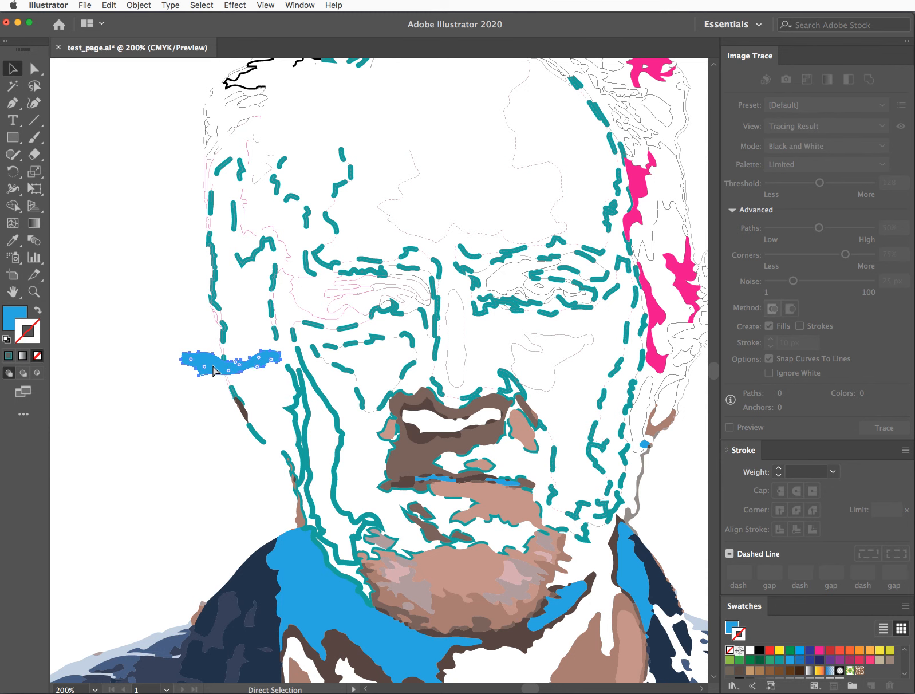
pyautogui.press('super+z')
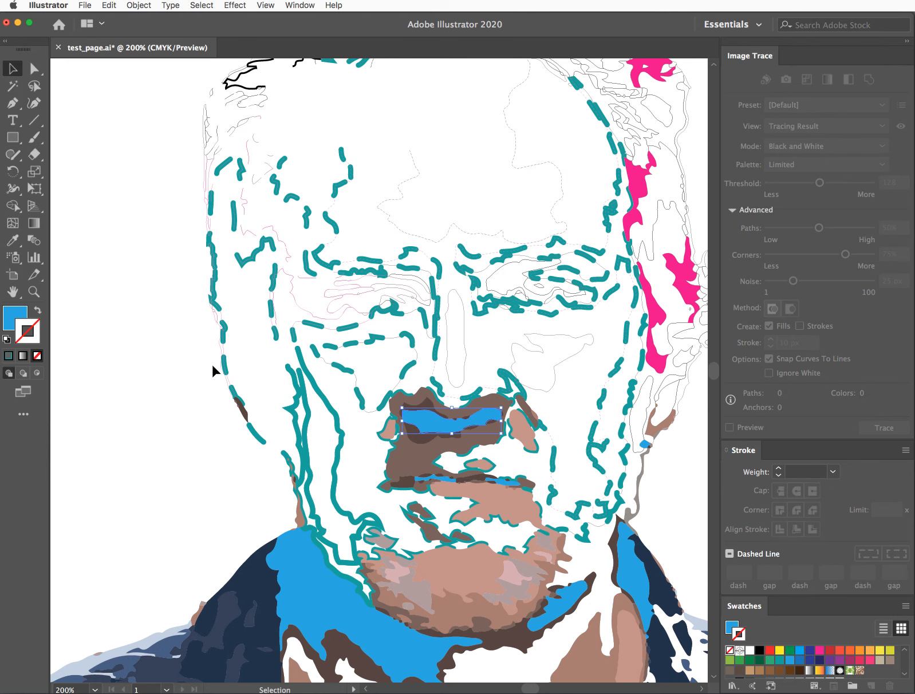
pyautogui.click(164, 307)
# Examine the full set of attribute options for the blue shape under the nose, and close them.
pyautogui.click(307, 4)
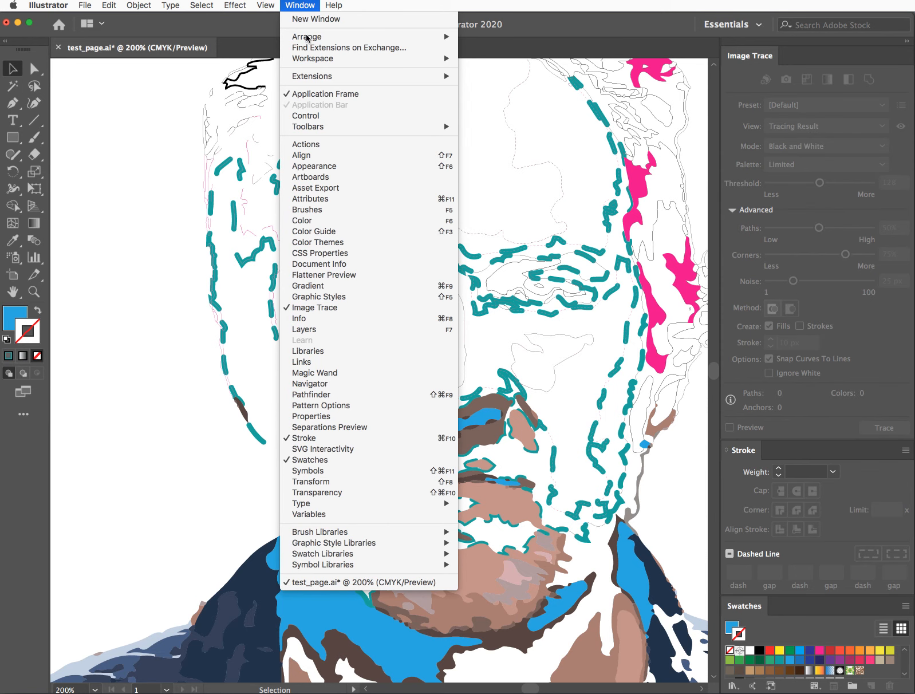
pyautogui.moveTo(309, 126)
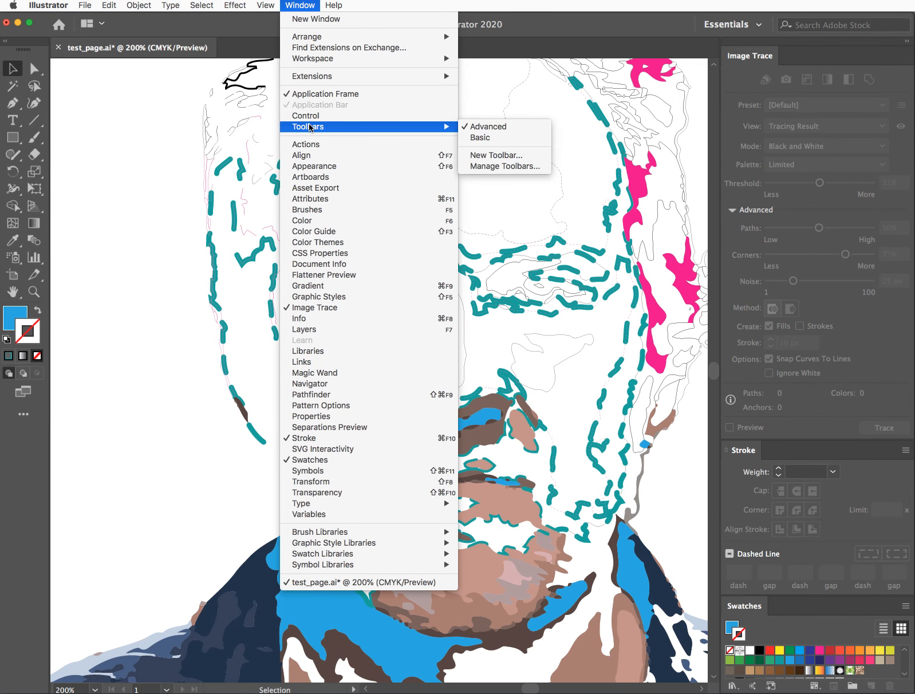
pyautogui.click(302, 200)
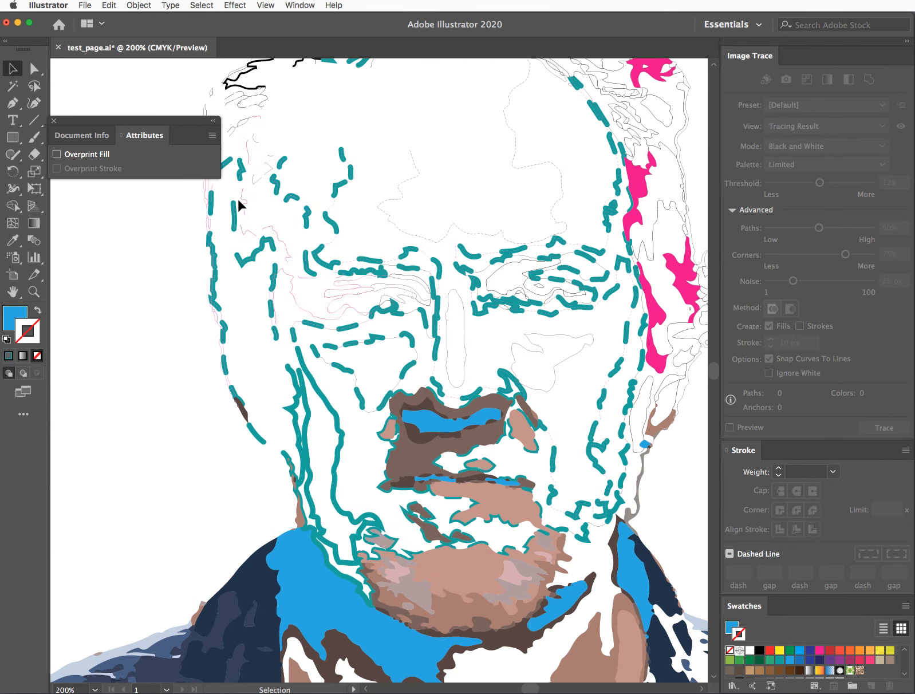
pyautogui.click(426, 417)
pyautogui.click(212, 135)
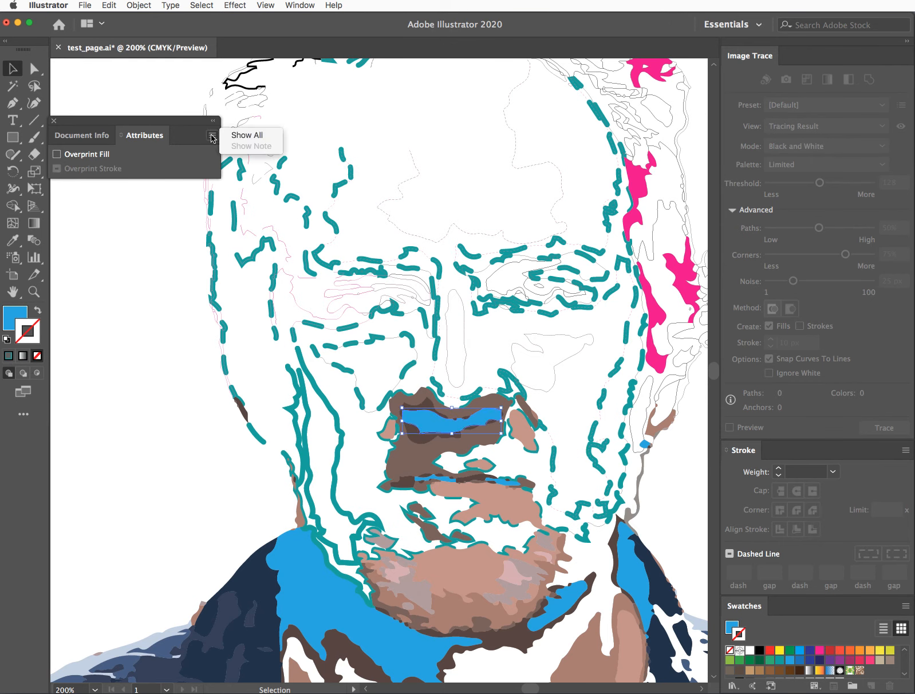
pyautogui.click(232, 137)
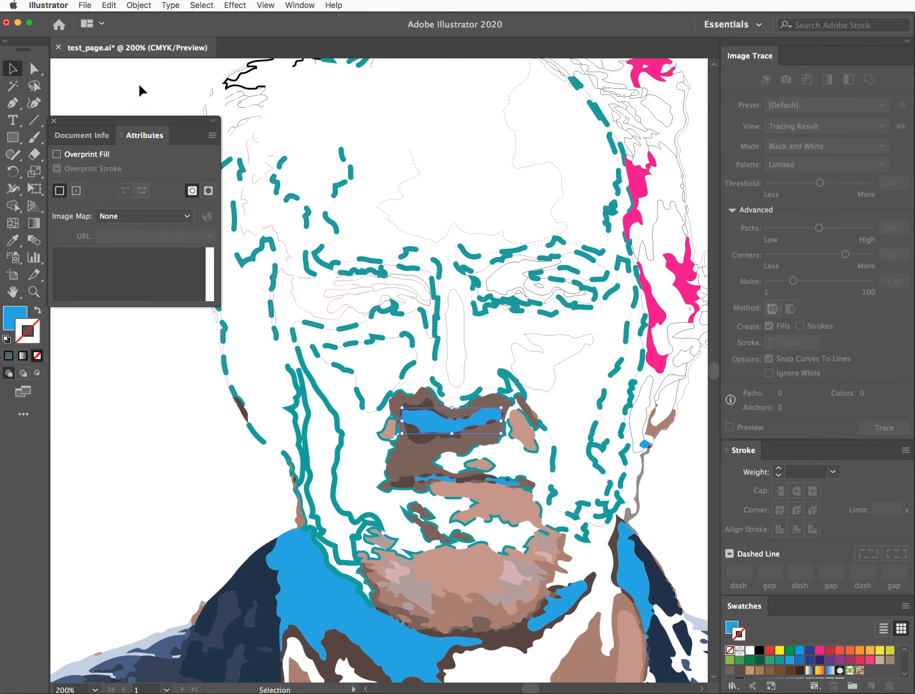
pyautogui.click(54, 122)
# Display the appearance settings of the blue shape under the nose, placed clear of the shape.
pyautogui.click(299, 5)
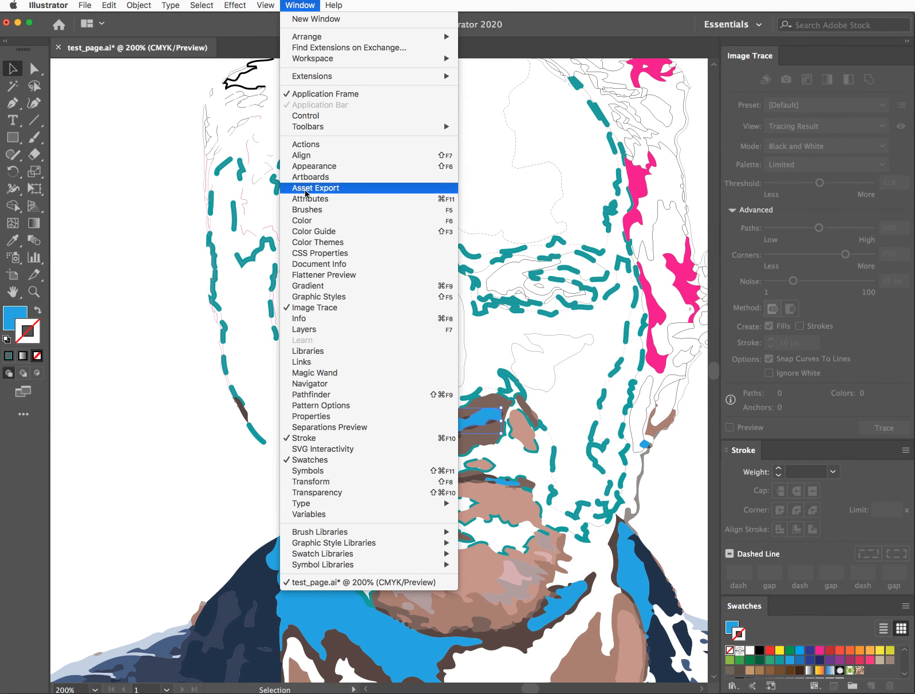
pyautogui.click(301, 168)
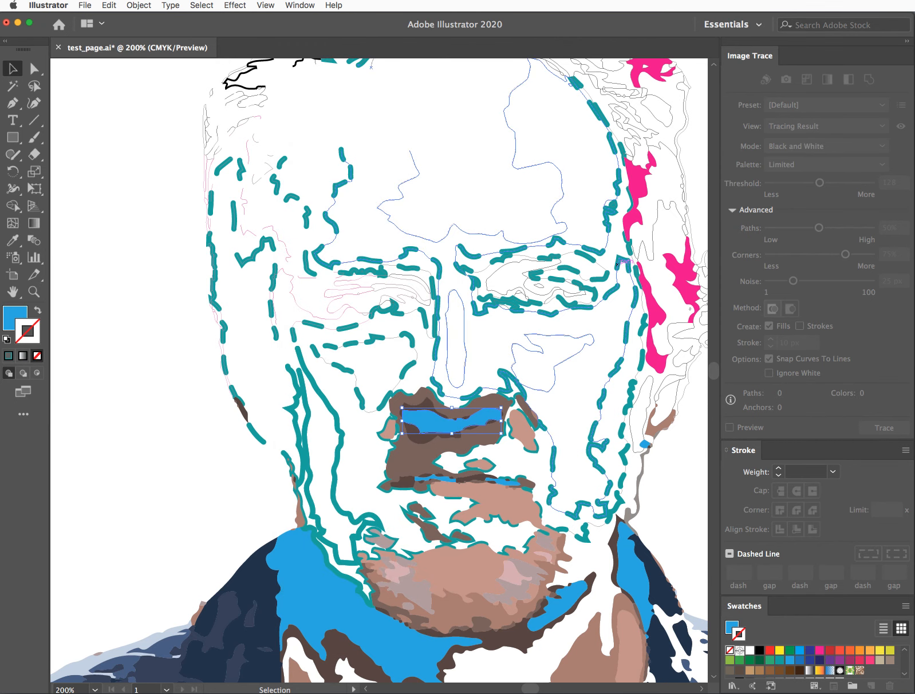
pyautogui.moveTo(403, 238); pyautogui.dragTo(155, 137)
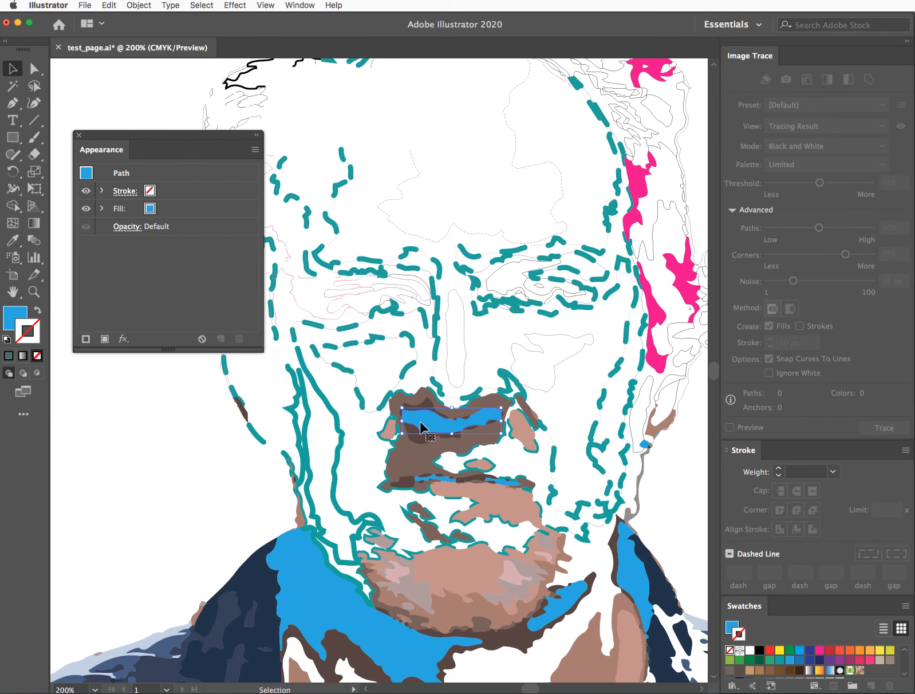
# Set the blending mode of the brown compound shape around the mouth to Multiply.
pyautogui.click(411, 458)
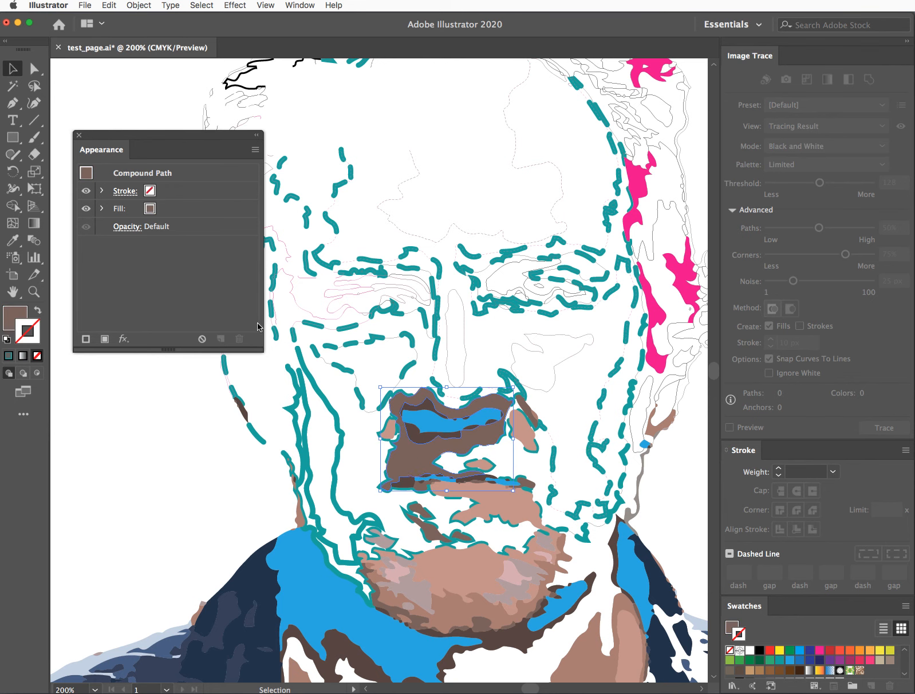
pyautogui.click(122, 227)
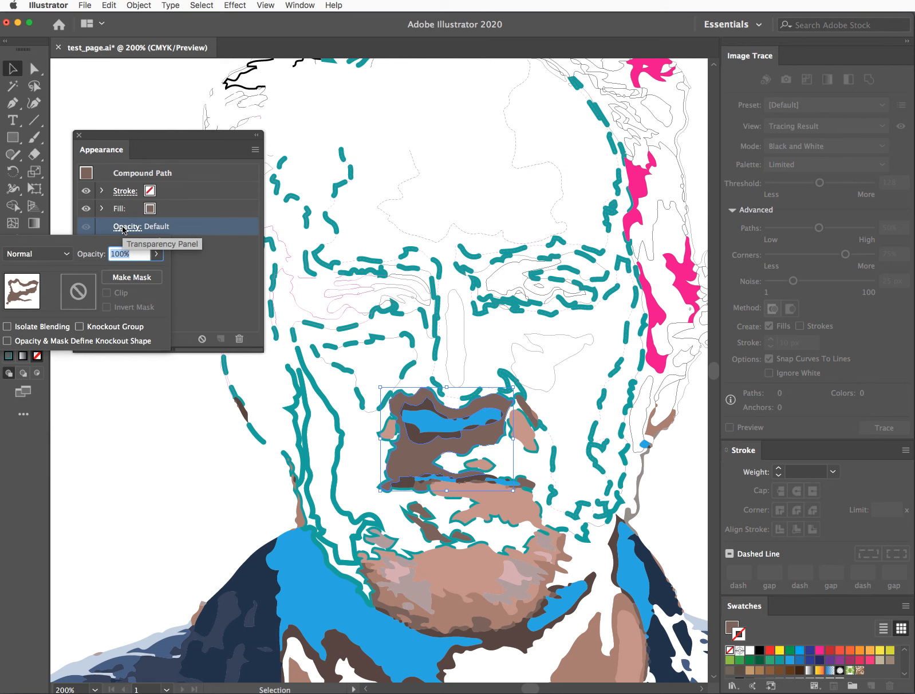
pyautogui.click(67, 258)
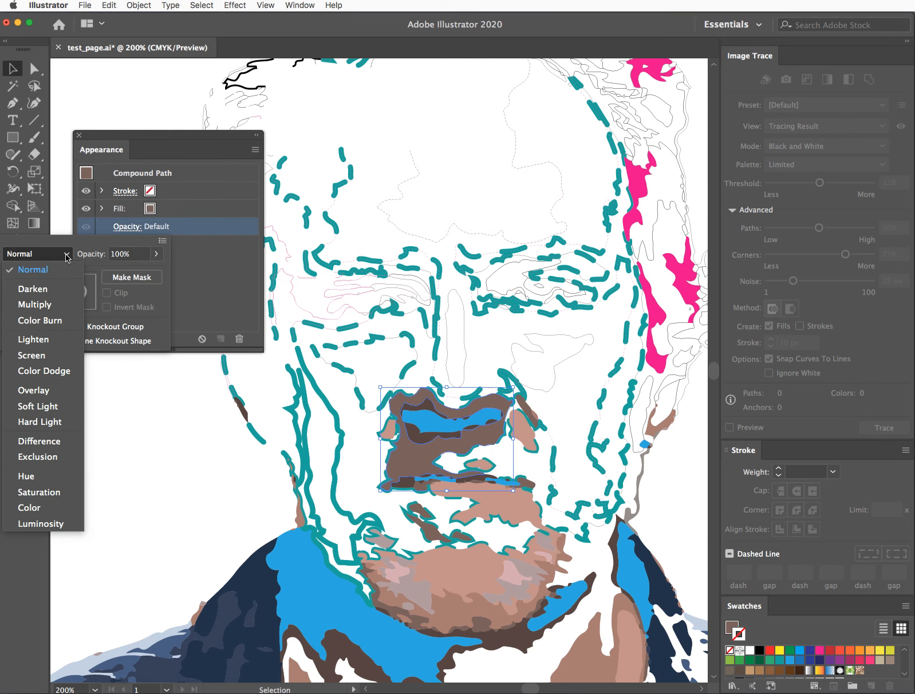
pyautogui.click(43, 306)
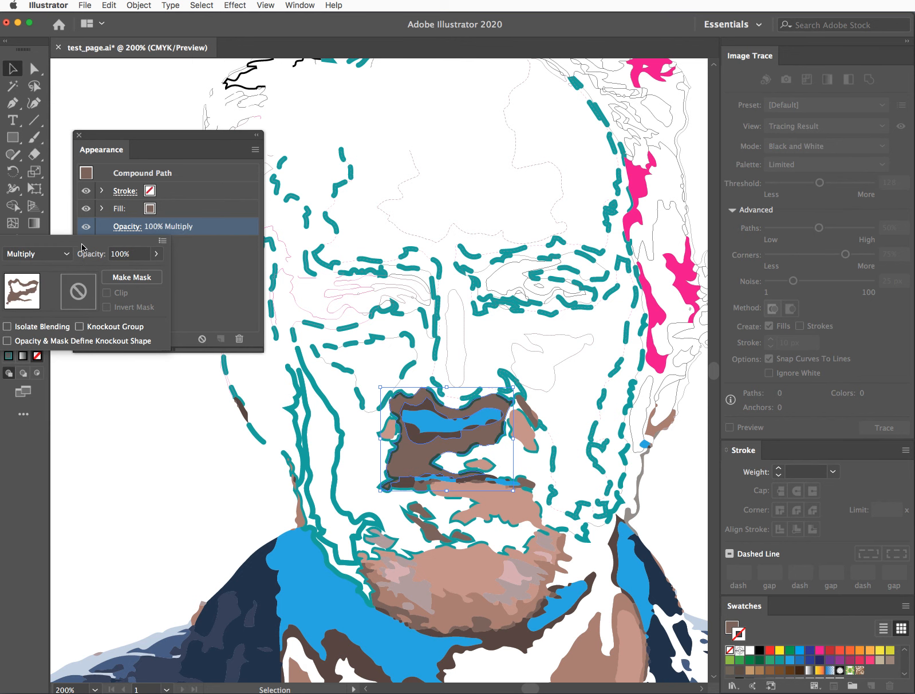
pyautogui.click(164, 210)
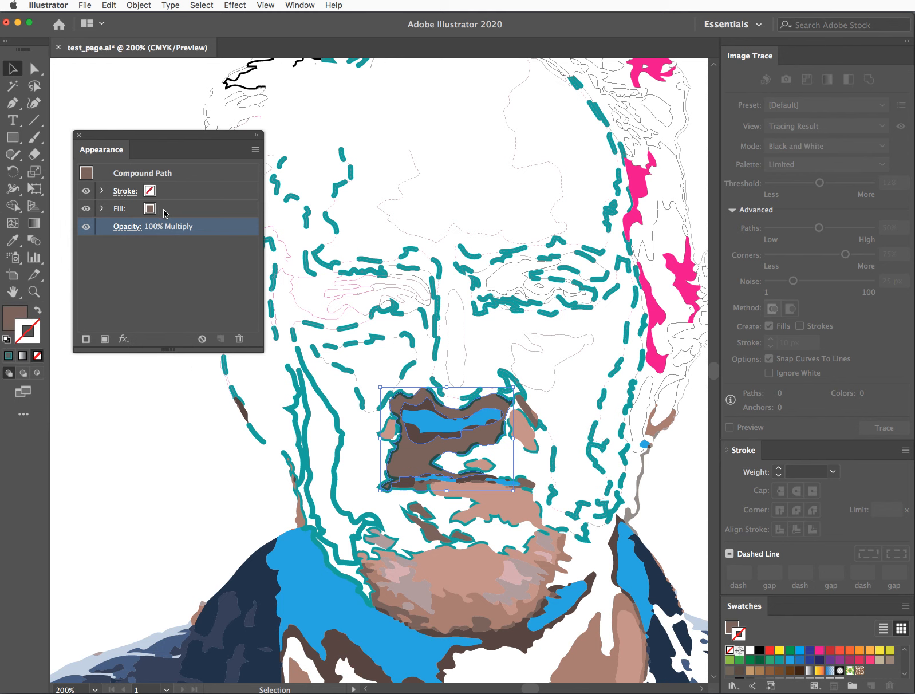
pyautogui.click(150, 210)
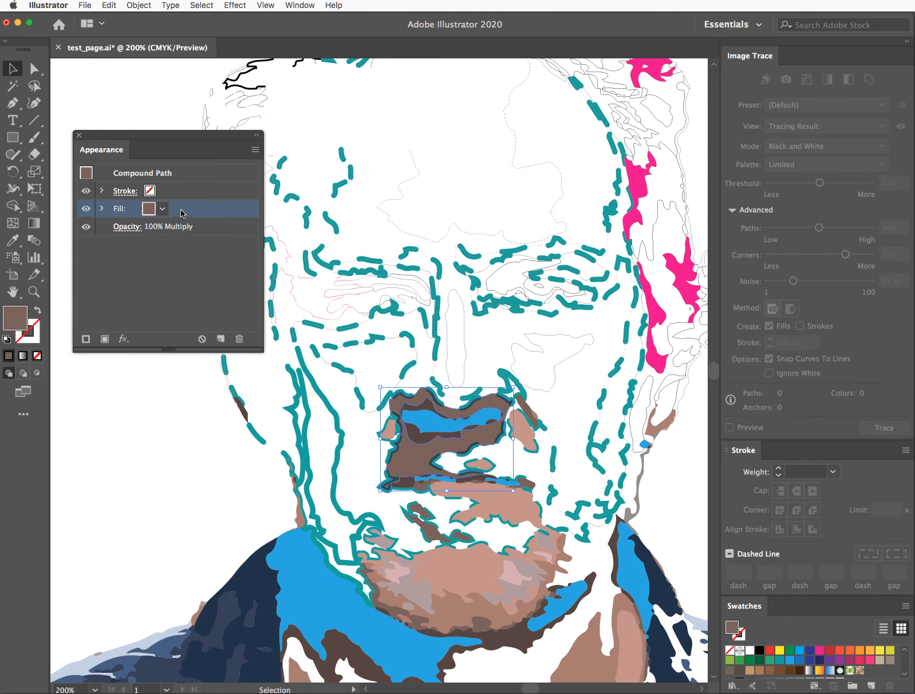
# Enlarge the brown shape around the mouth outward at its upper-left and lower-right corners so it spreads across the lower face.
pyautogui.click(217, 450)
pyautogui.click(415, 451)
pyautogui.moveTo(379, 388); pyautogui.dragTo(334, 352)
pyautogui.moveTo(513, 490); pyautogui.dragTo(601, 559)
pyautogui.click(164, 491)
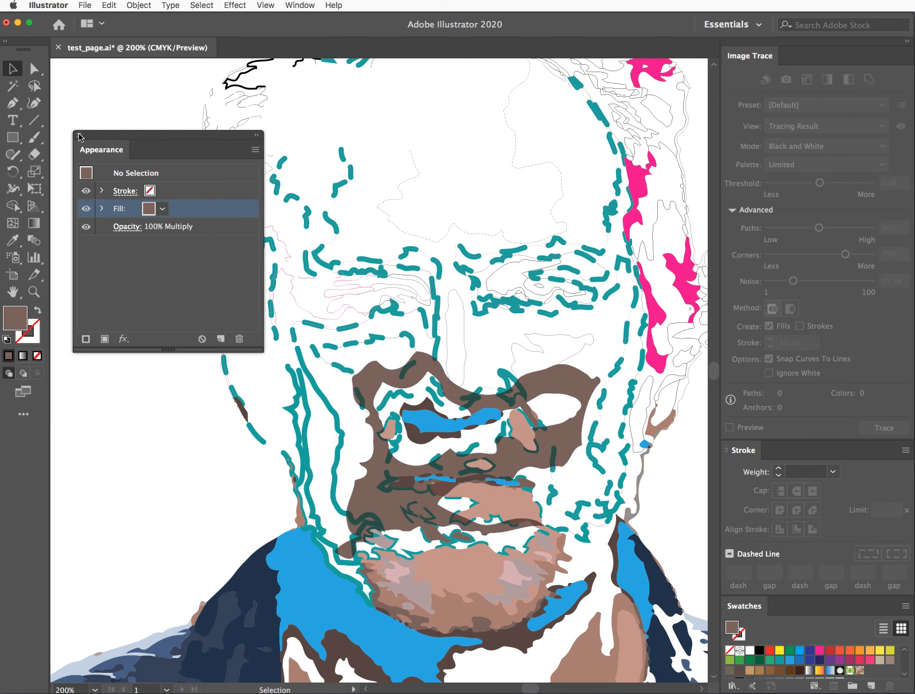
# Dock the appearance settings beside the stroke settings, and recolor the enlarged brown shape, trying blue before settling on yellow.
pyautogui.moveTo(115, 154); pyautogui.dragTo(792, 452)
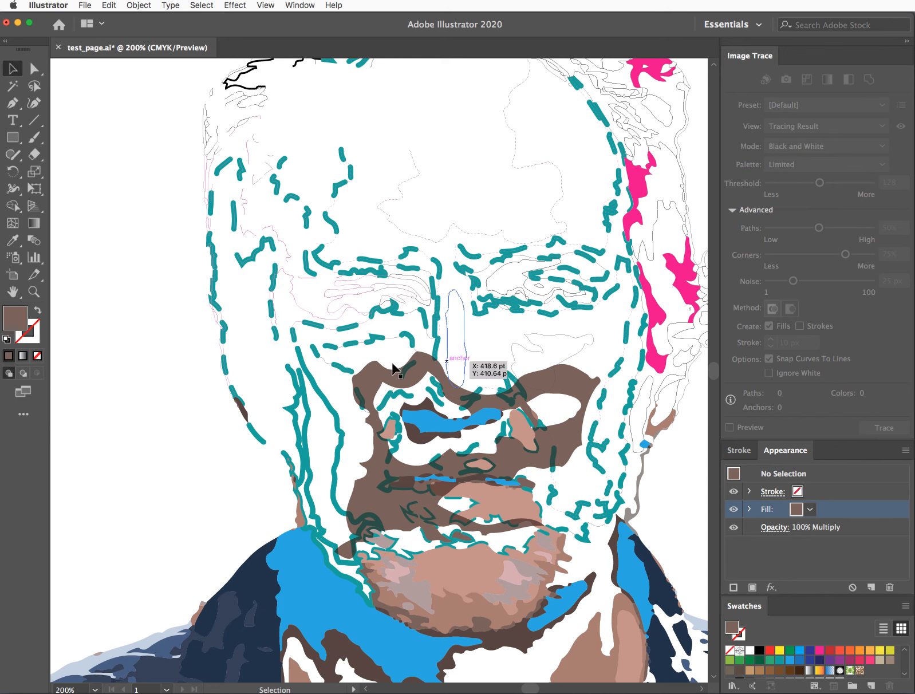
pyautogui.click(373, 379)
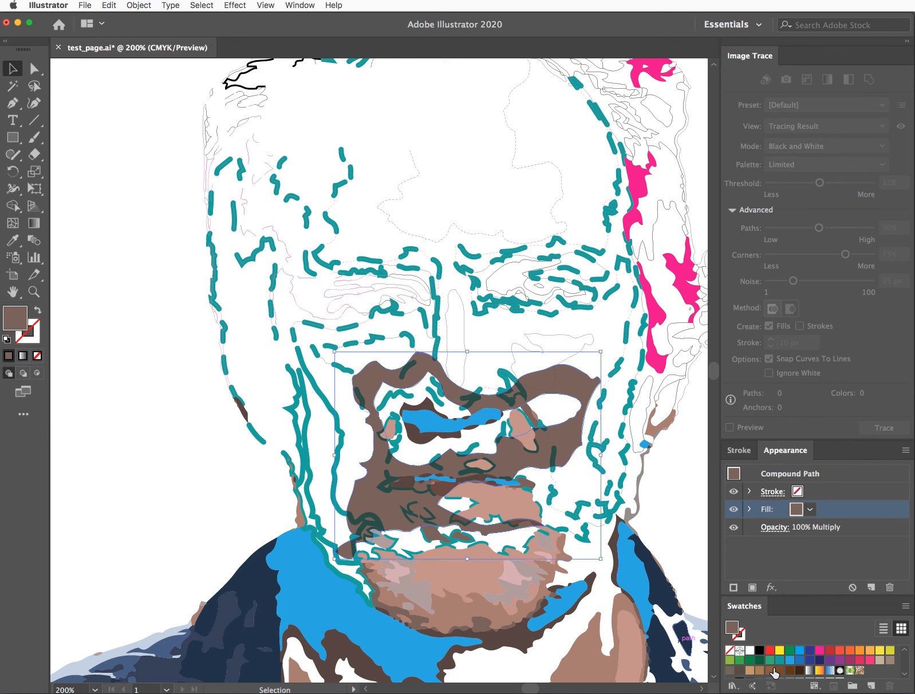
pyautogui.click(799, 652)
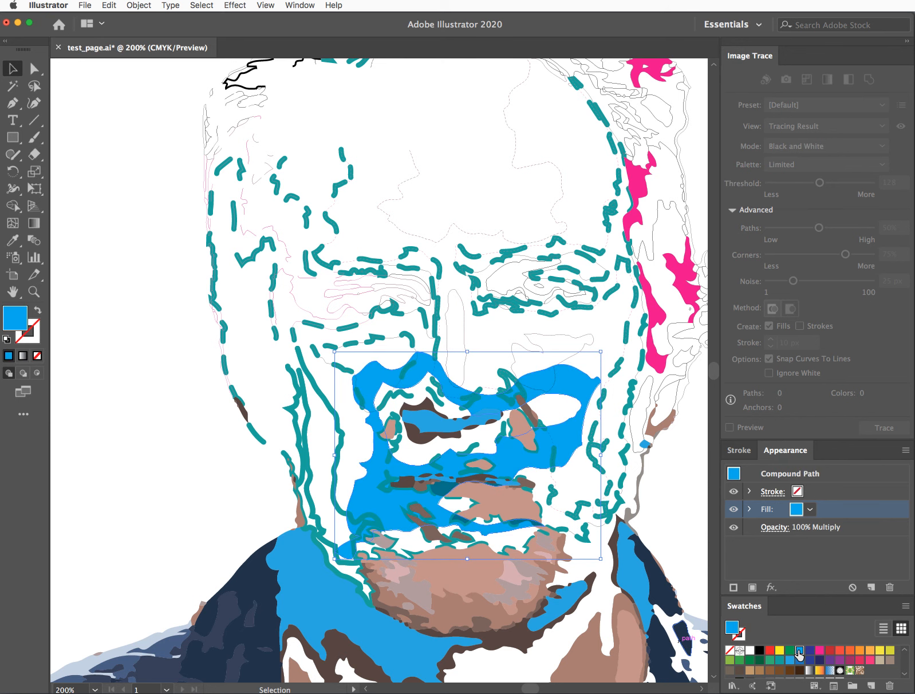
pyautogui.click(879, 651)
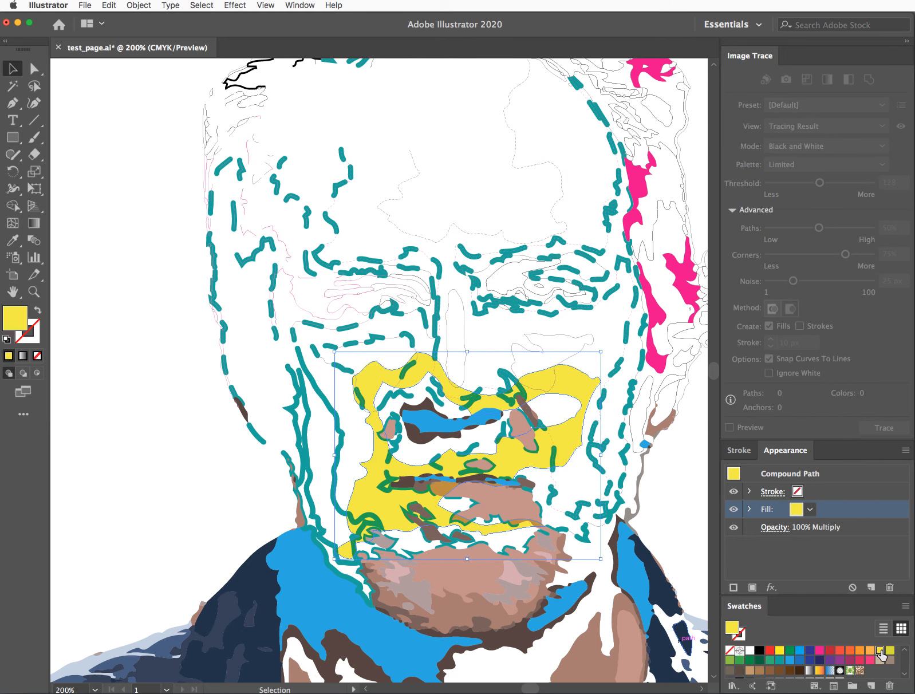
pyautogui.click(142, 419)
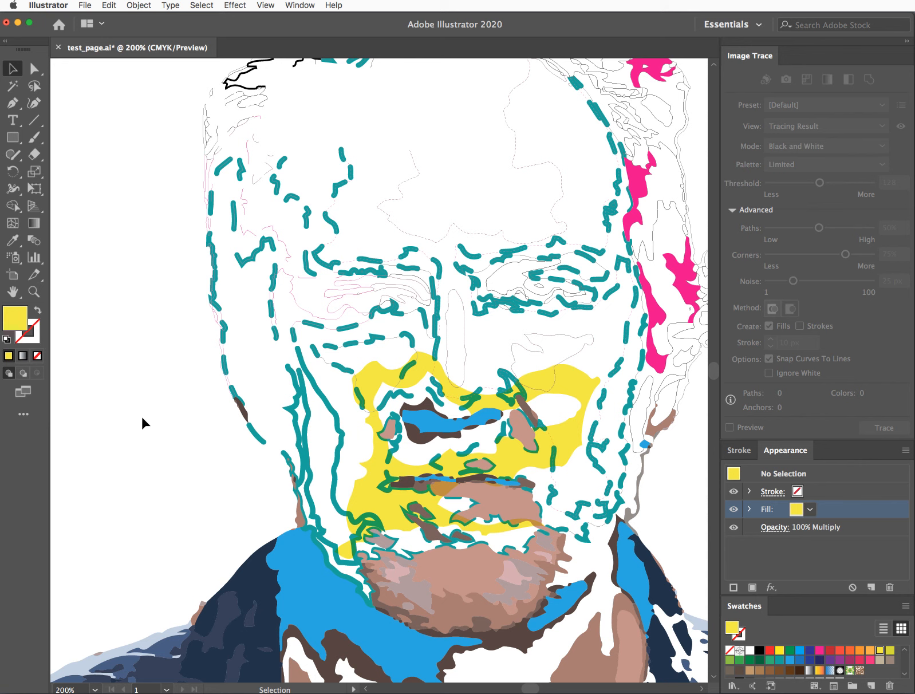
# Try to move the blue collar shape up beside the left jaw, and undo the move.
pyautogui.moveTo(298, 555); pyautogui.dragTo(242, 478)
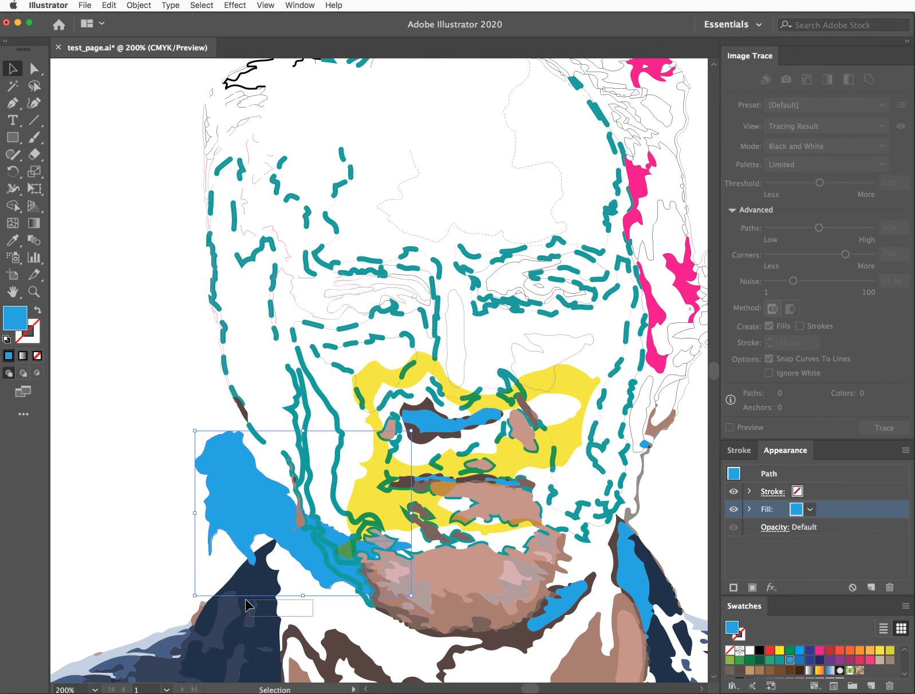
pyautogui.click(237, 564)
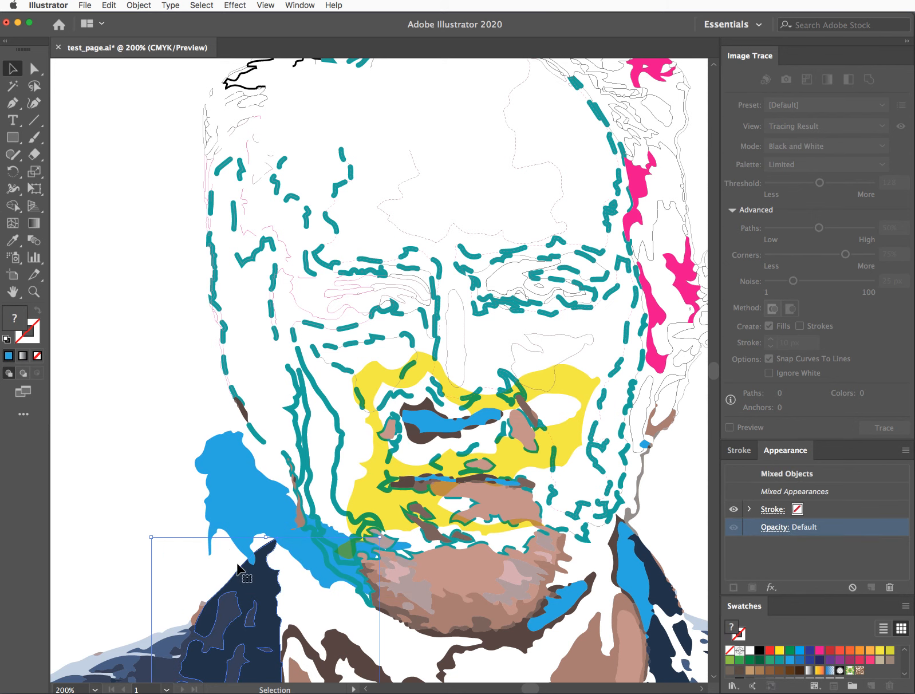
pyautogui.click(136, 497)
pyautogui.press('cmd+z')
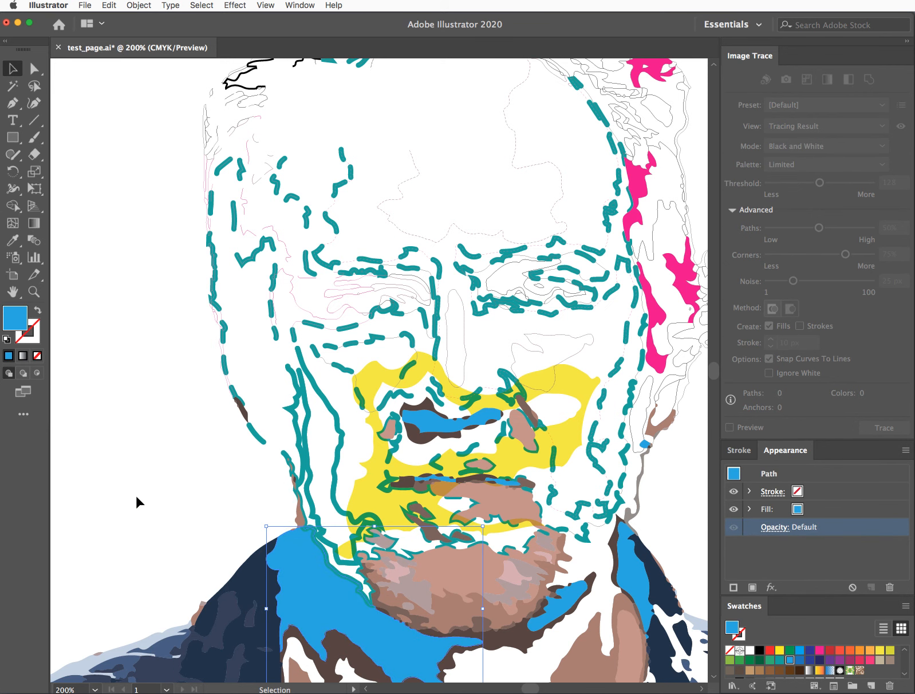
# Enlarge a copy of the blue collar shape from its lower-left corner so it extends over the left cheek and across the chin.
pyautogui.click(177, 503)
pyautogui.click(330, 589)
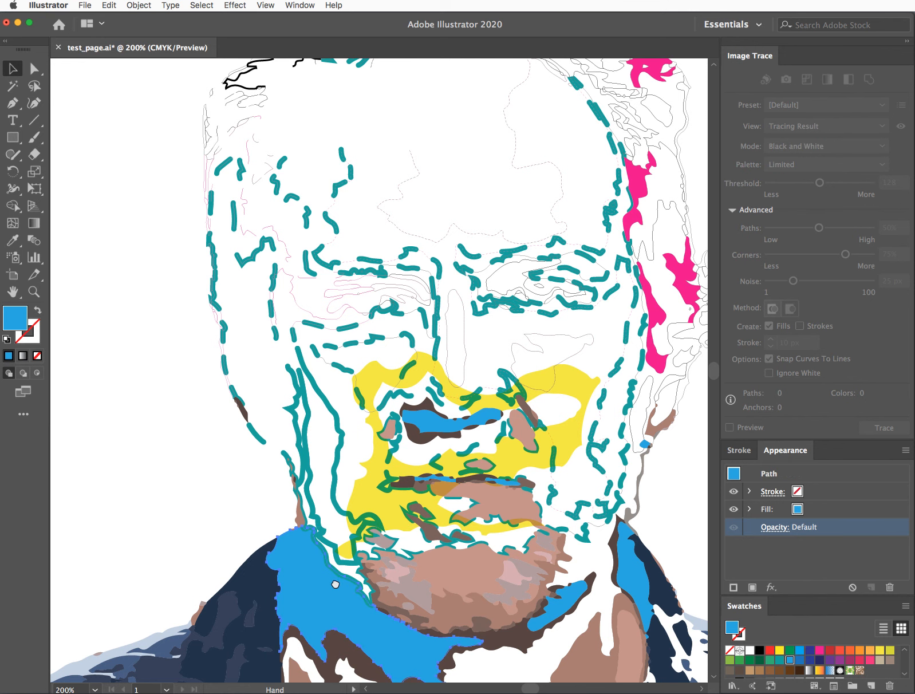
pyautogui.scroll(-3, 312, 555)
pyautogui.press('a')
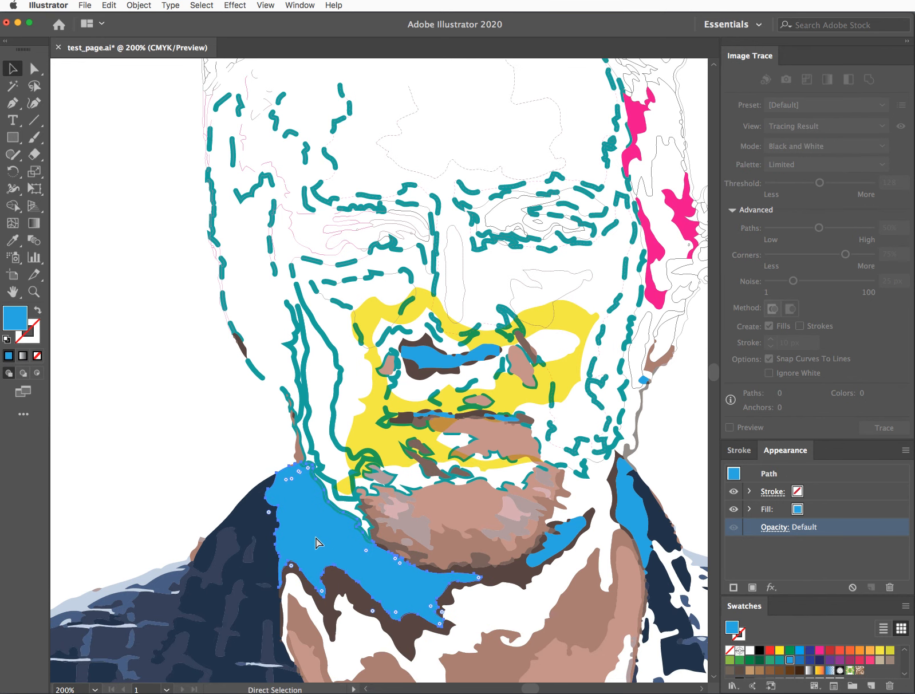
pyautogui.press('v')
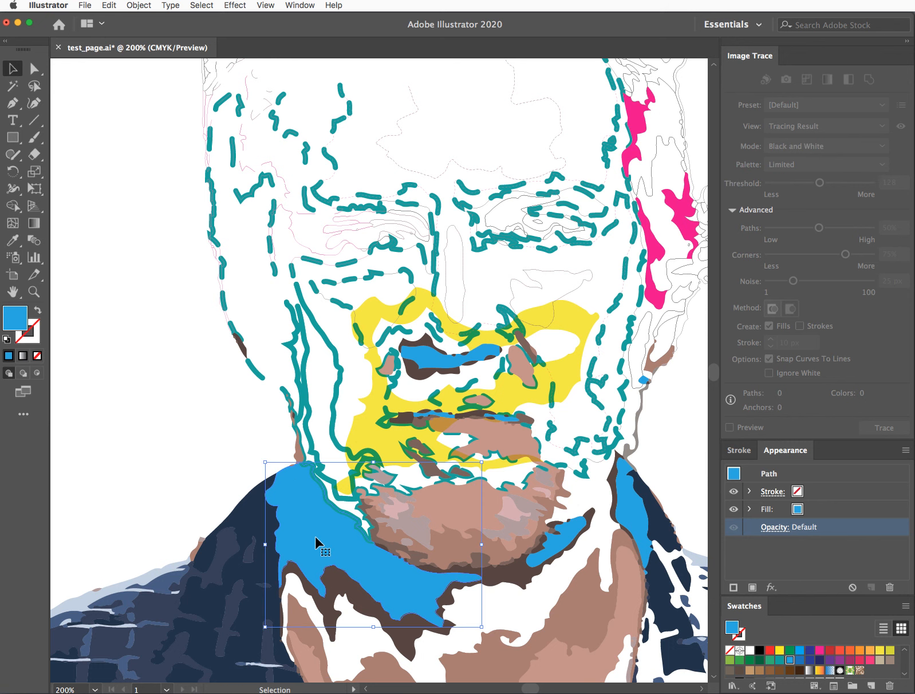
pyautogui.press('a')
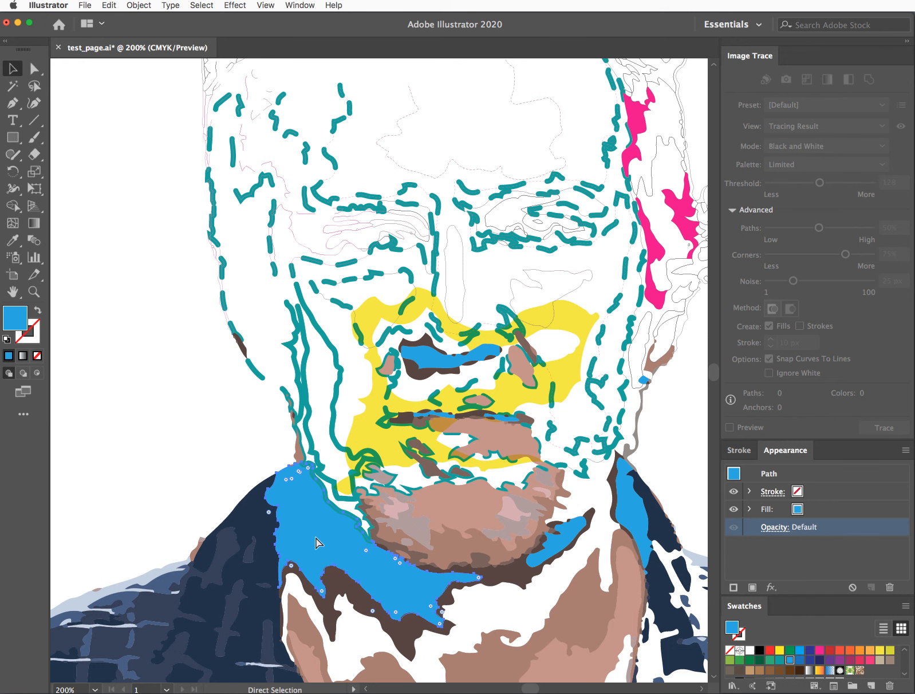
pyautogui.press('v')
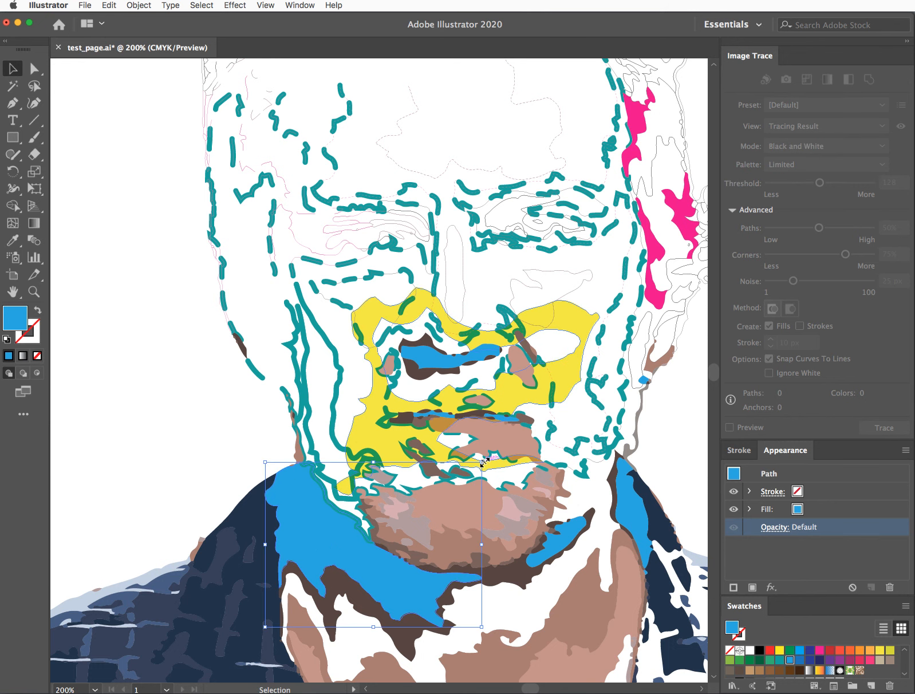
pyautogui.moveTo(484, 461); pyautogui.dragTo(675, 315)
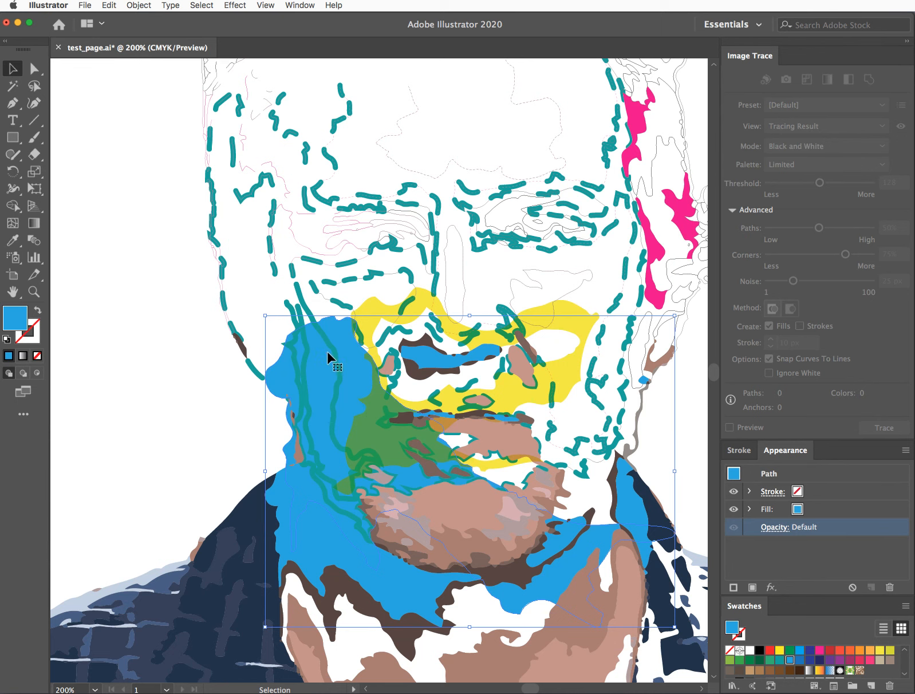
# Try the Multiply and Overlay blending modes on the enlarged blue shape.
pyautogui.click(774, 527)
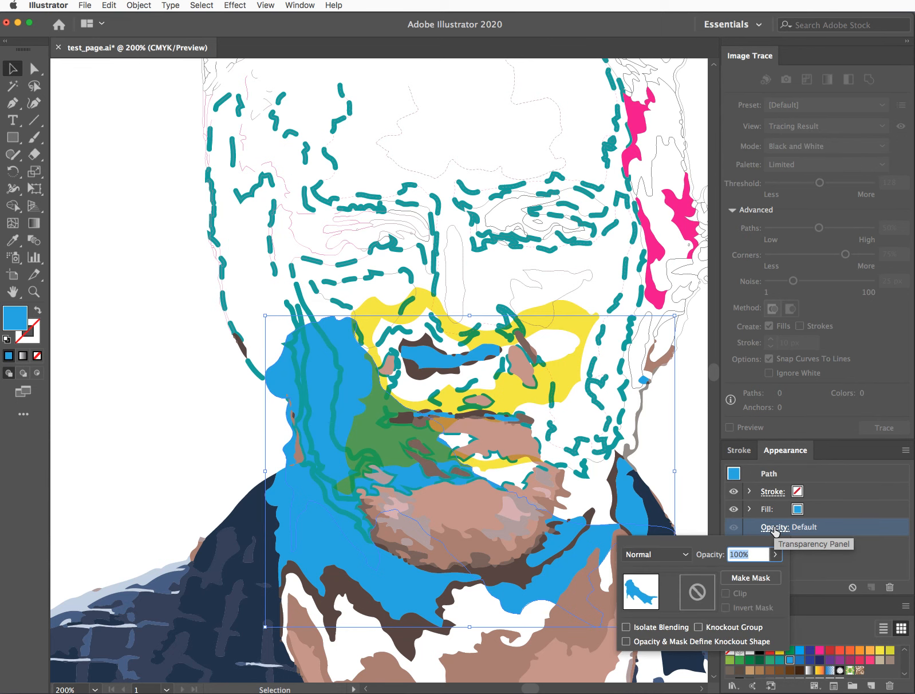
pyautogui.click(682, 565)
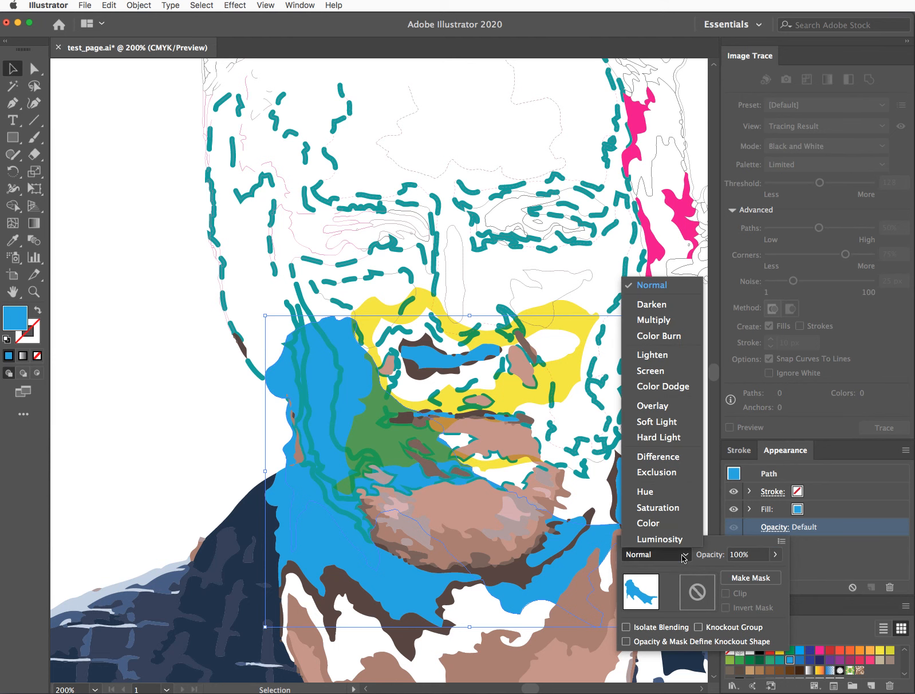
pyautogui.click(657, 324)
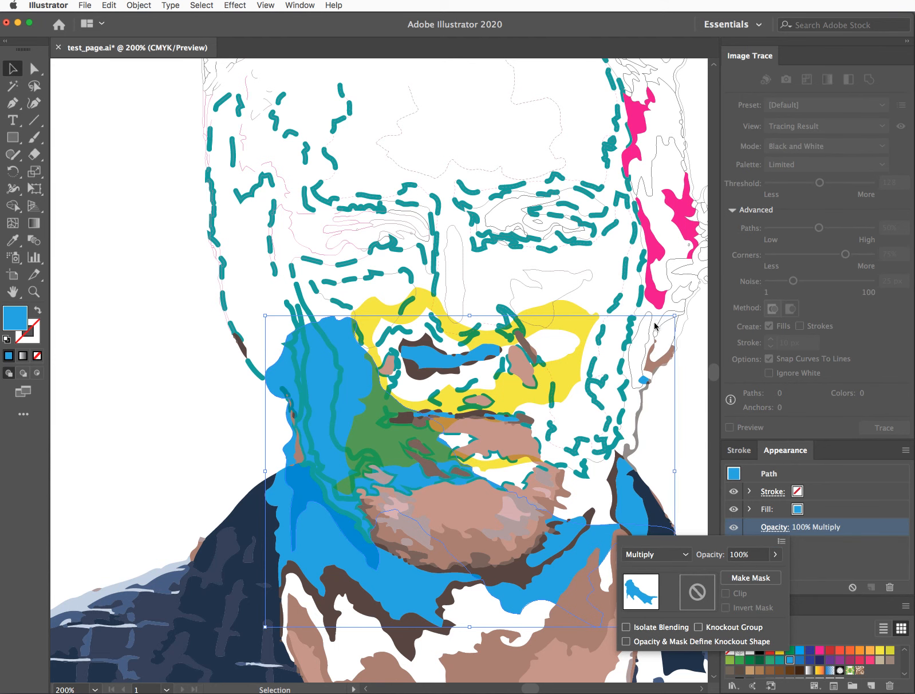
pyautogui.click(669, 556)
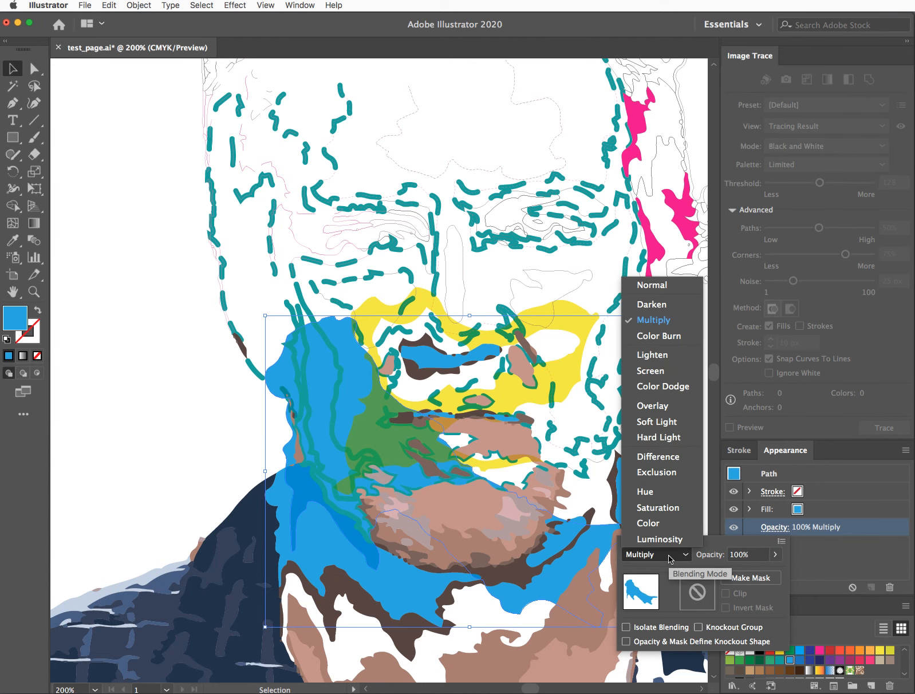
pyautogui.click(657, 409)
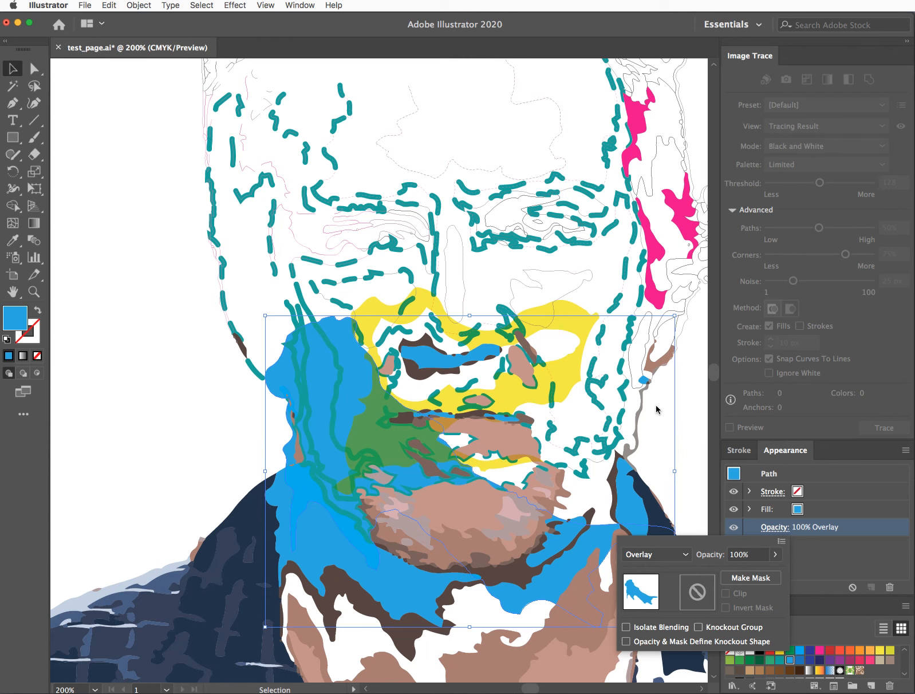
# Fill the enlarged blue shape with yellow and set its blending mode to Multiply.
pyautogui.click(879, 653)
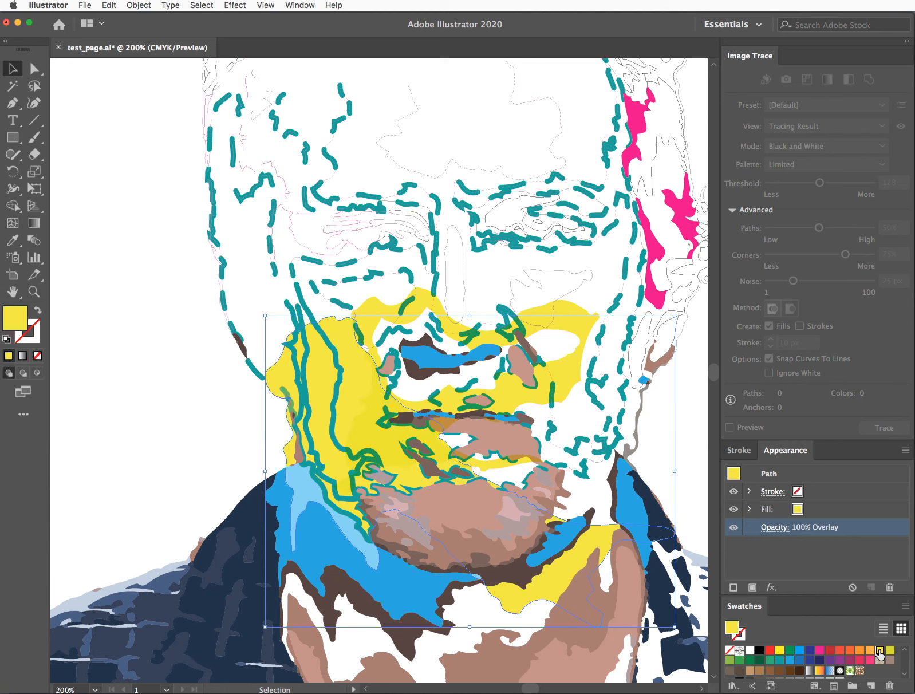
pyautogui.click(774, 528)
pyautogui.click(652, 559)
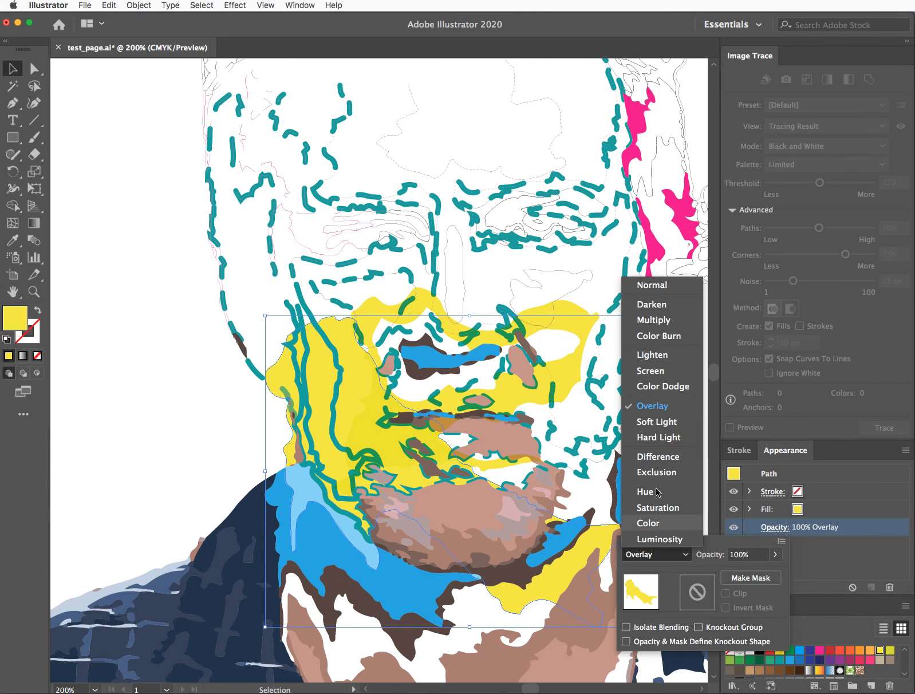
pyautogui.click(652, 319)
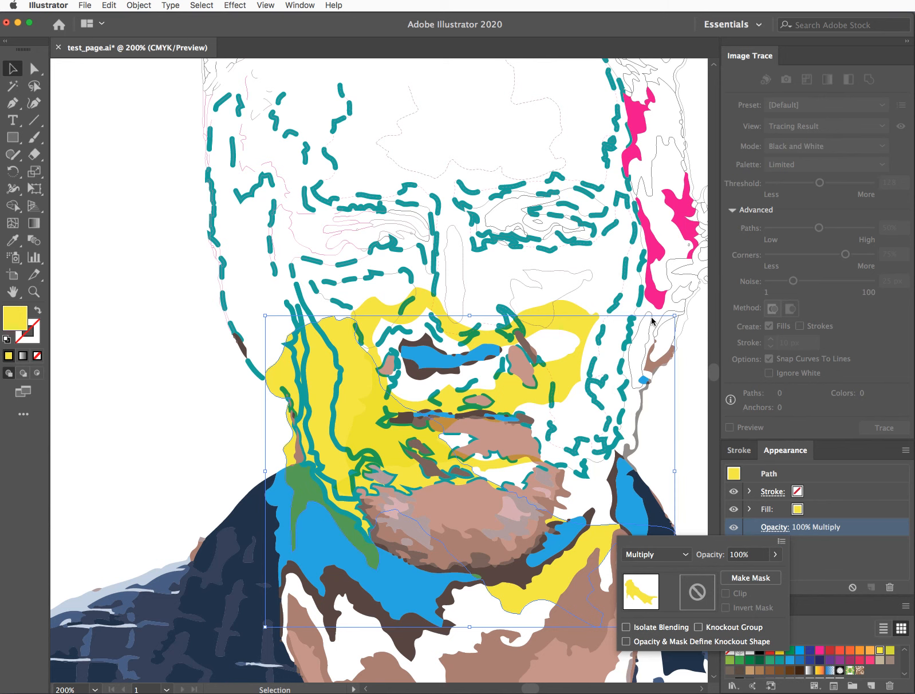
pyautogui.click(178, 429)
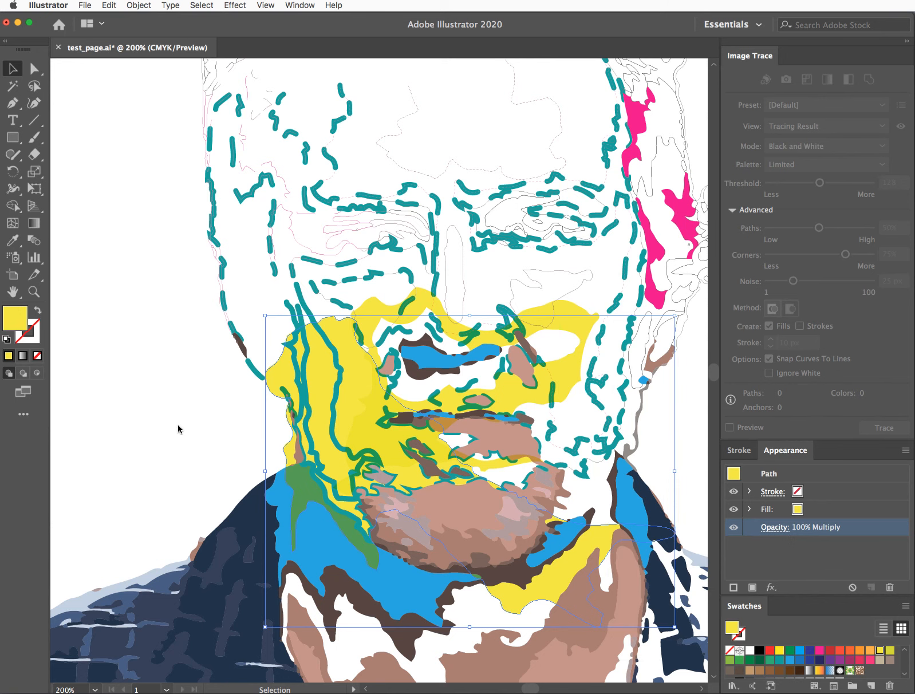
# Try to move the enlarged yellow shape slightly down and to the right, and undo the move.
pyautogui.moveTo(316, 383); pyautogui.dragTo(339, 405)
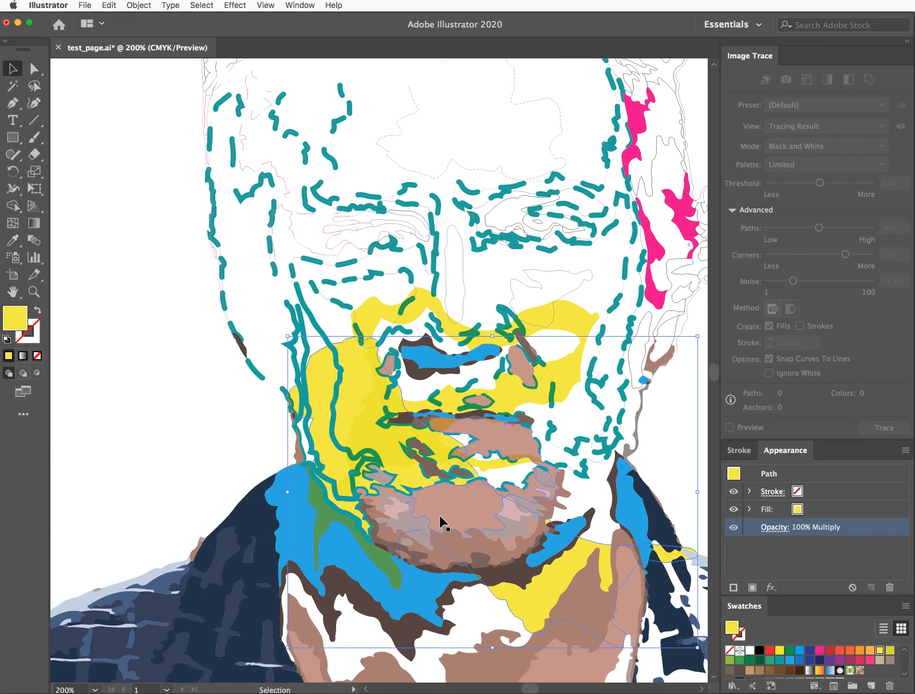
pyautogui.hotkey('ctrl', 'z')
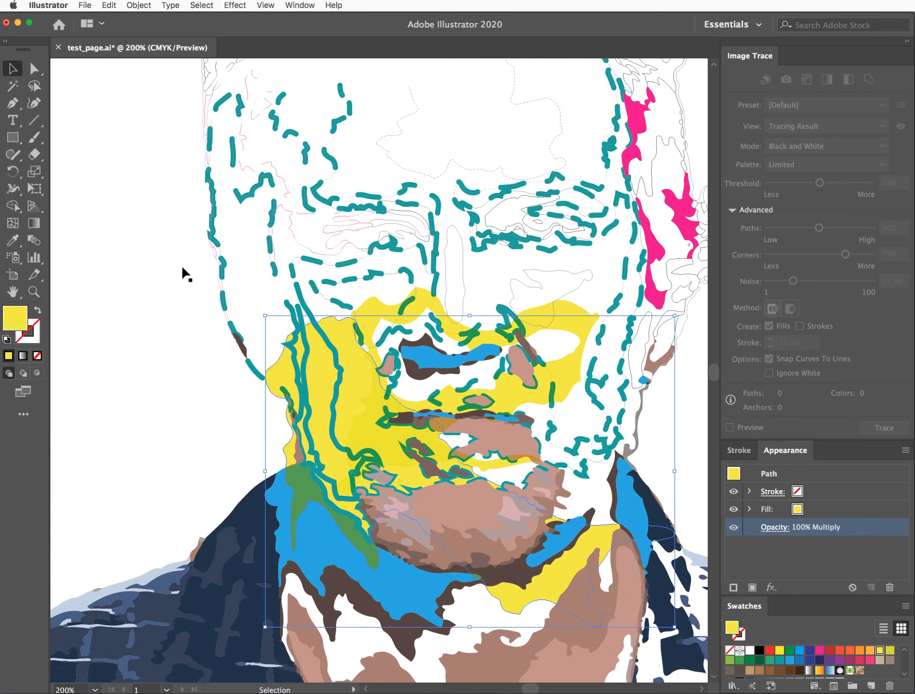
# Bring the enlarged yellow shape to the front so it blends over the chin and collar, and deselect it.
pyautogui.click(138, 6)
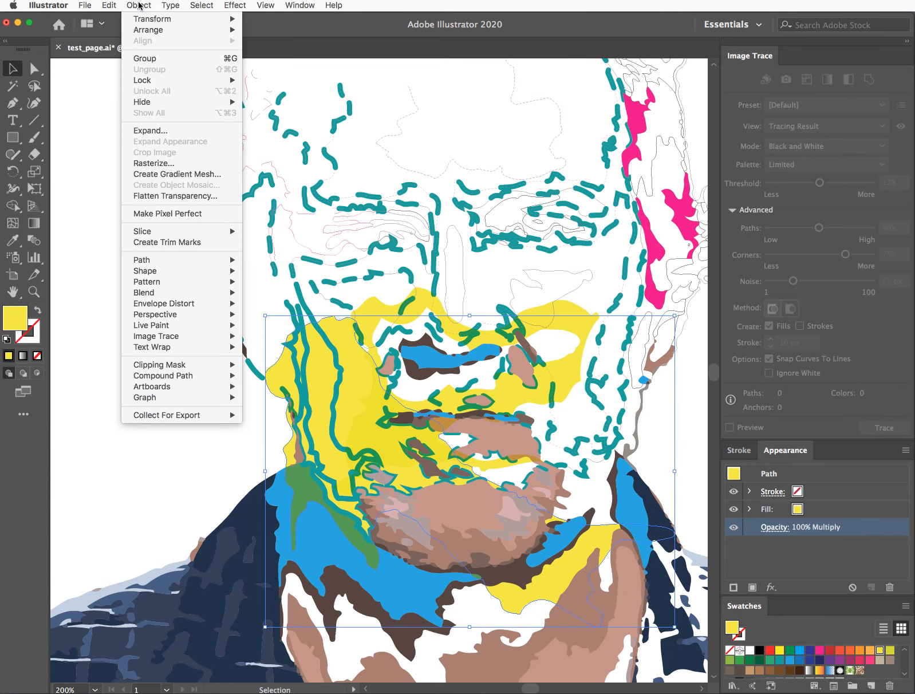
pyautogui.moveTo(145, 33)
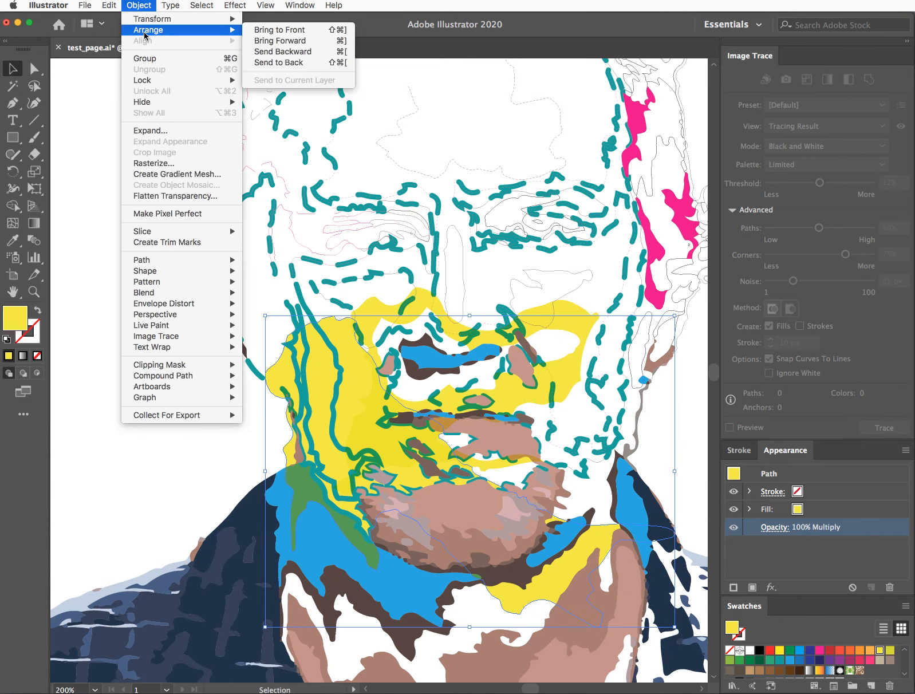
pyautogui.click(283, 31)
pyautogui.click(152, 343)
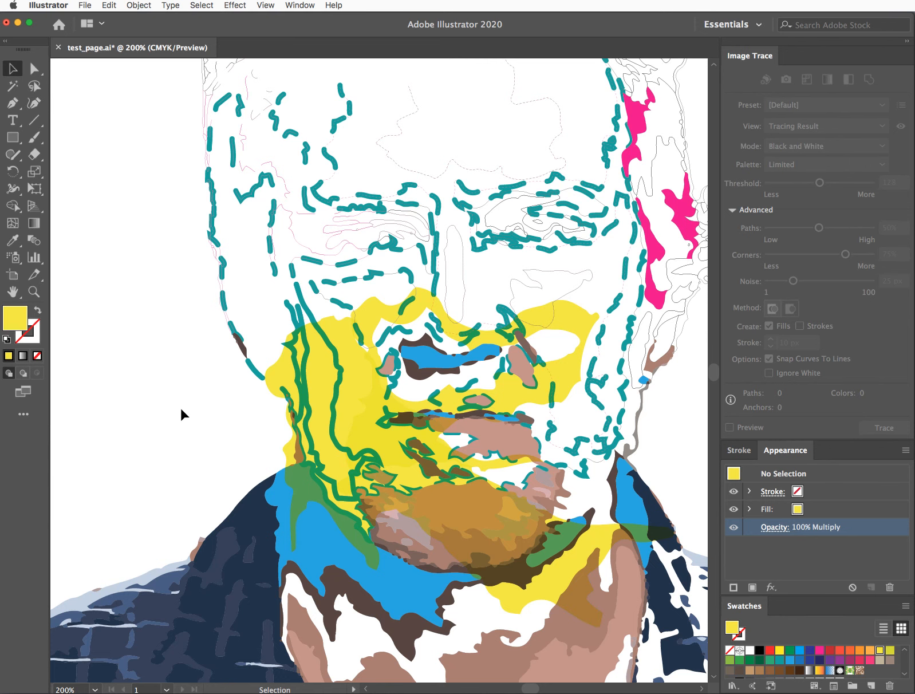
pyautogui.press('super+minus')
pyautogui.press('super+minus')
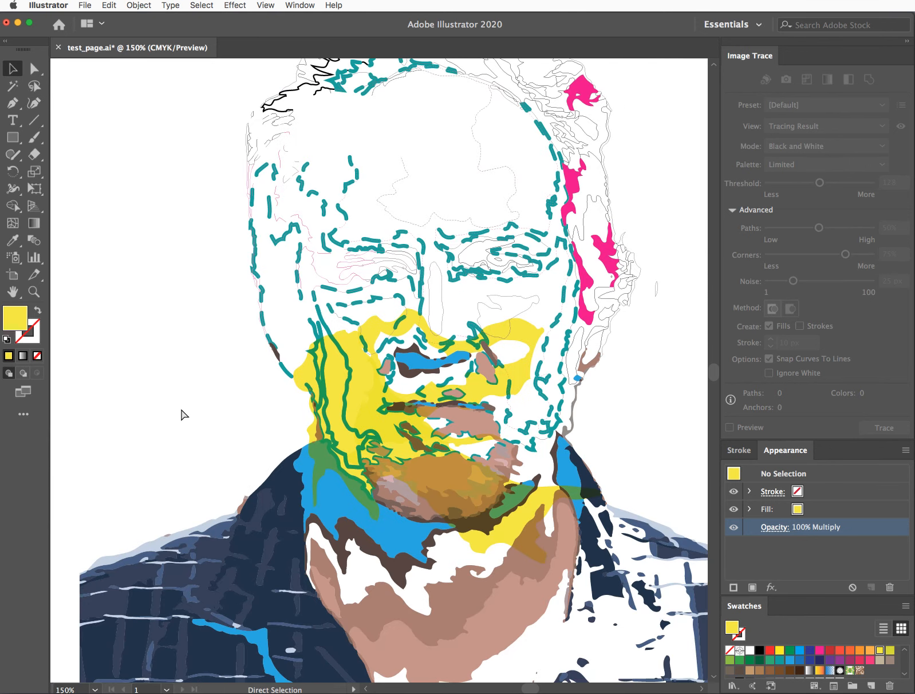